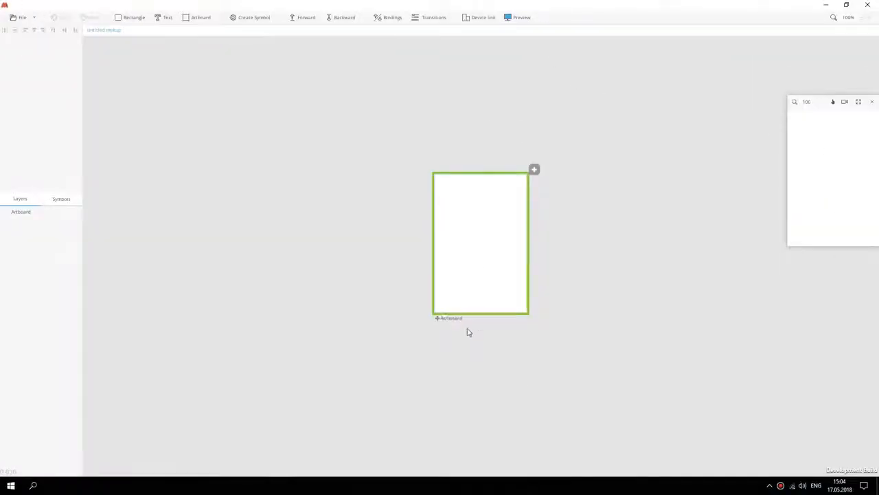
Step: Resize the blank artboard to 450 wide by 780 high
left_click(450, 318)
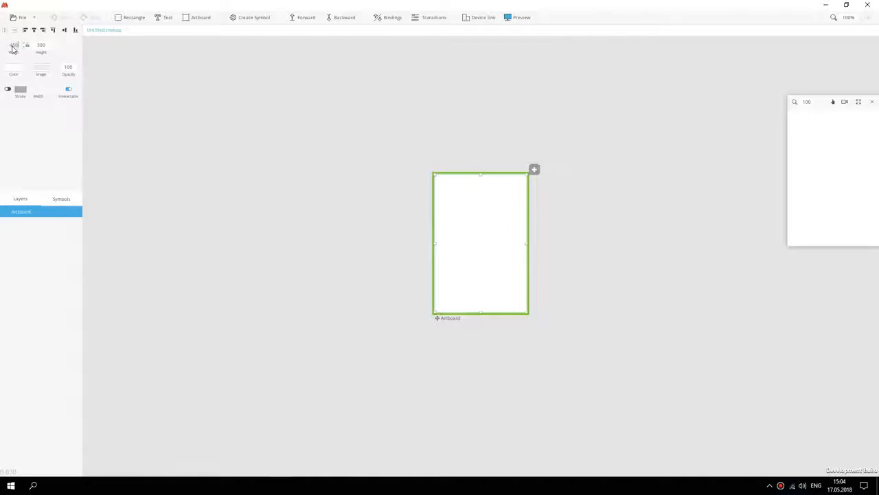
key("Tab")
type("780")
key("Return")
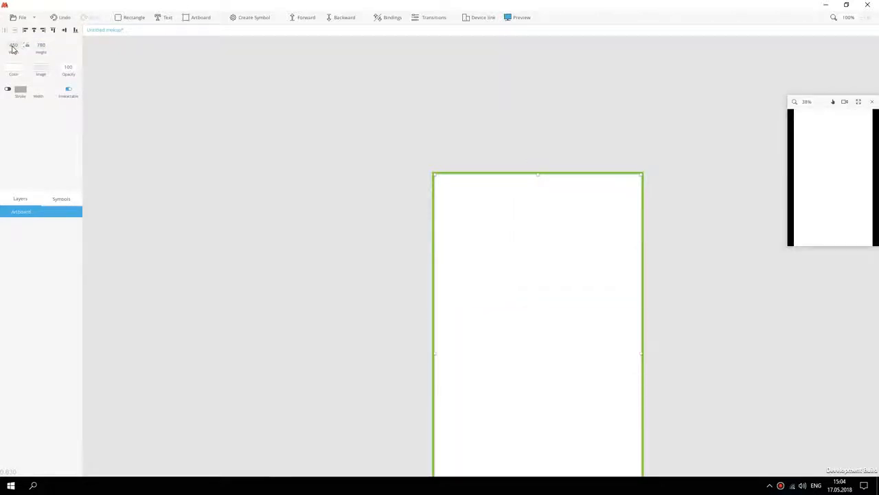
key("ctrl+0")
left_click(21, 17)
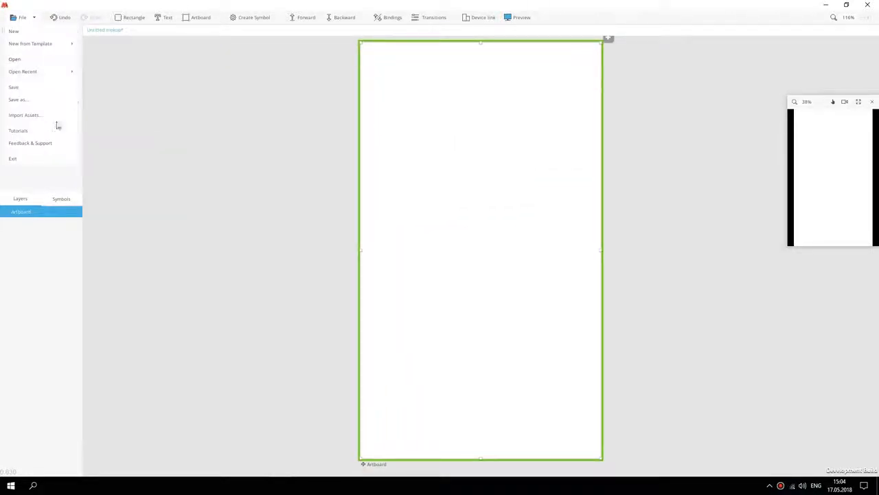
Step: Add a black rectangle 450 wide as the status bar and align it to the artboard's upper-left corner
left_click_drag(130, 18, 434, 130)
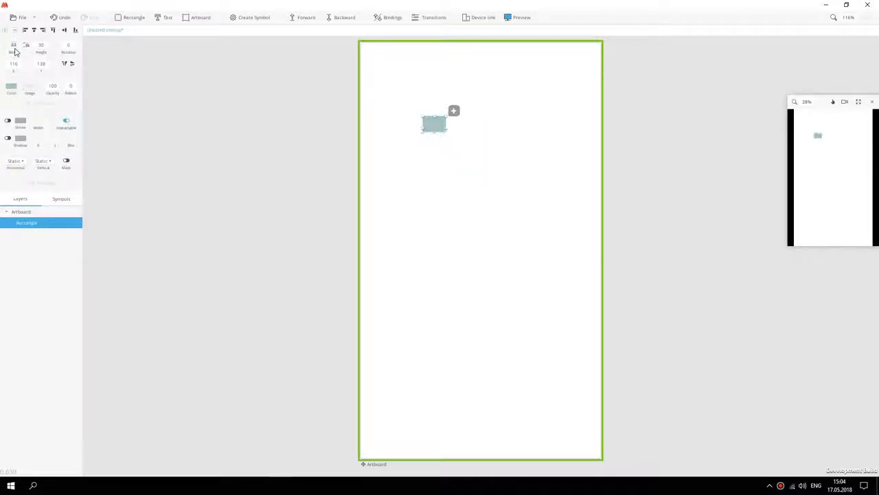
type("450")
left_click(8, 94)
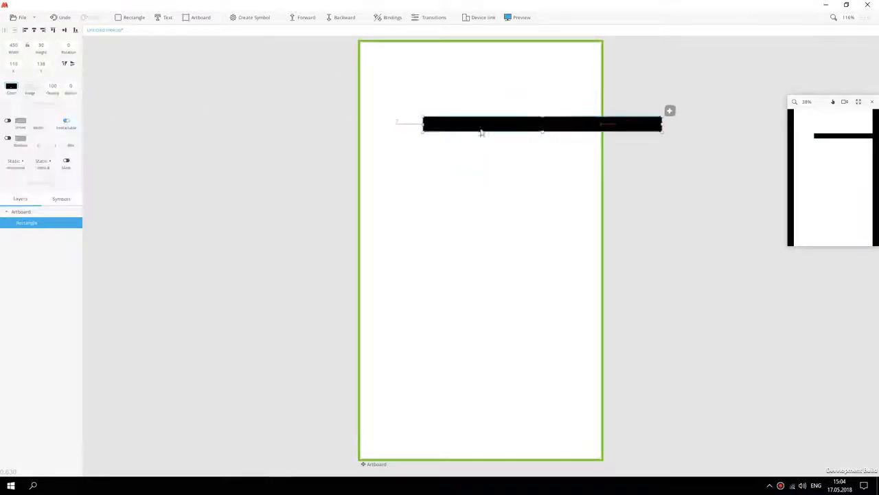
left_click_drag(481, 130, 432, 116)
left_click(26, 31)
left_click(53, 30)
Step: Import the "Status bar contents" image and place it at the right end of the black bar, centred vertically in it
left_click(21, 17)
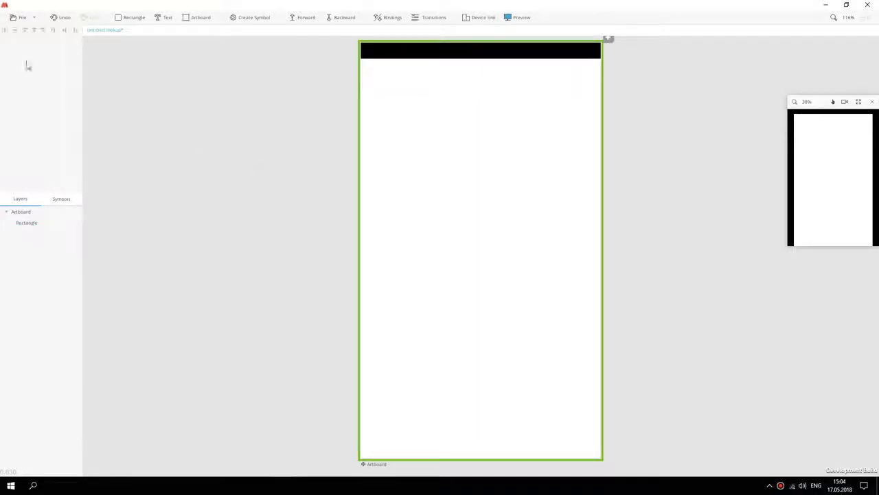
left_click(28, 130)
double_click(152, 144)
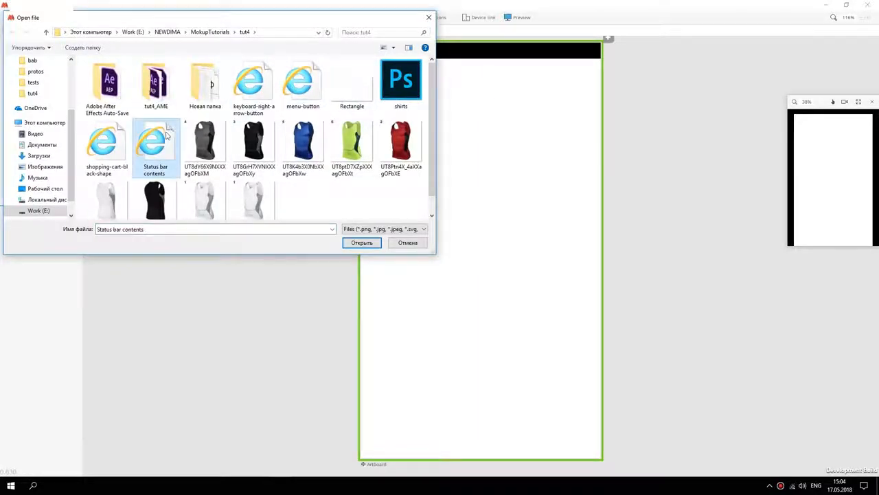
left_click_drag(471, 63, 438, 55)
left_click(64, 30)
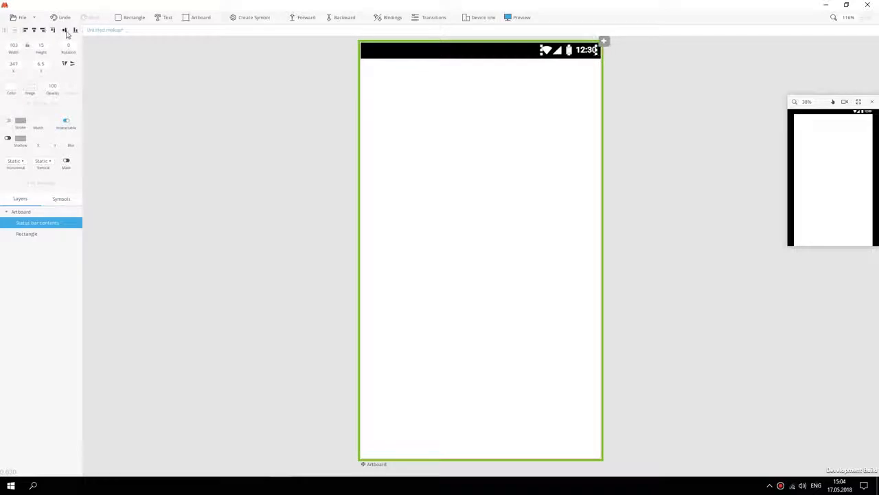
left_click(249, 148)
Step: Import the menu-button and shopping-cart-black-shape icons together onto the artboard
left_click(21, 17)
left_click(49, 114)
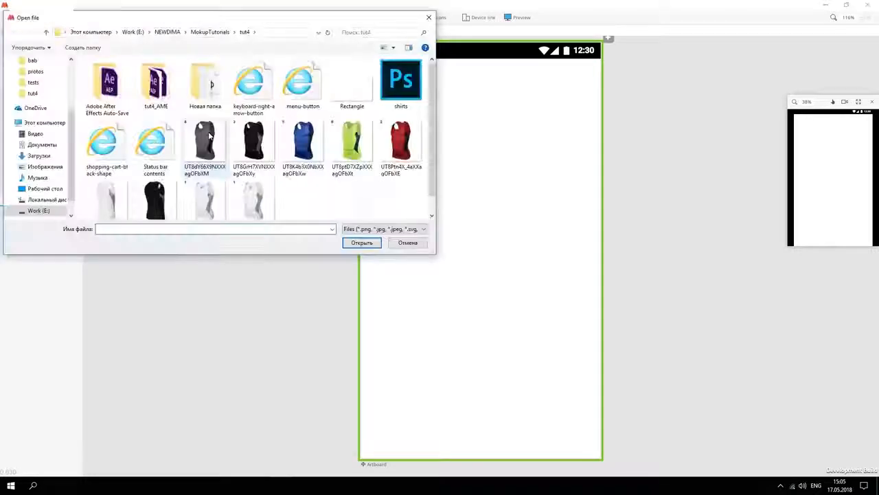
left_click(284, 79)
left_click(104, 145, "ctrl")
left_click(362, 242)
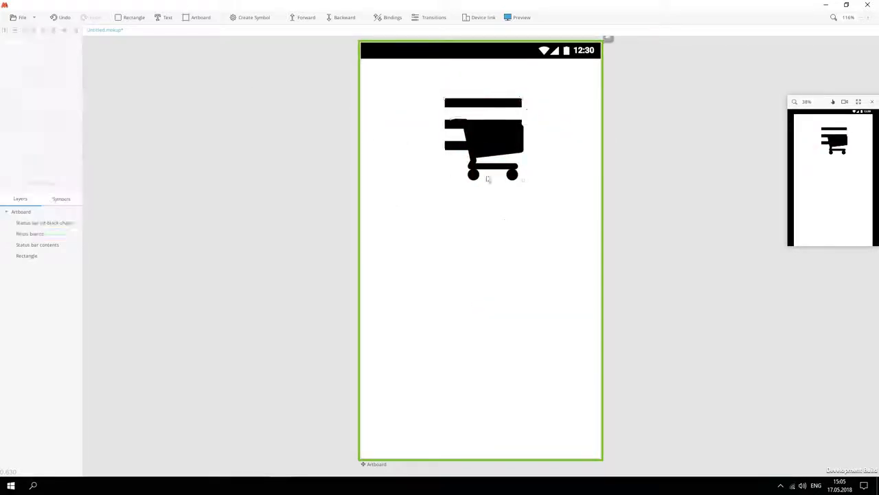
Step: Shrink both icons and place them below the status bar, the menu icon at the left edge and the cart at the right
left_click_drag(465, 111, 386, 81)
left_click_drag(484, 136, 556, 80)
left_click_drag(592, 124, 586, 83)
left_click(432, 114)
left_click_drag(445, 120, 379, 80)
left_click(585, 77)
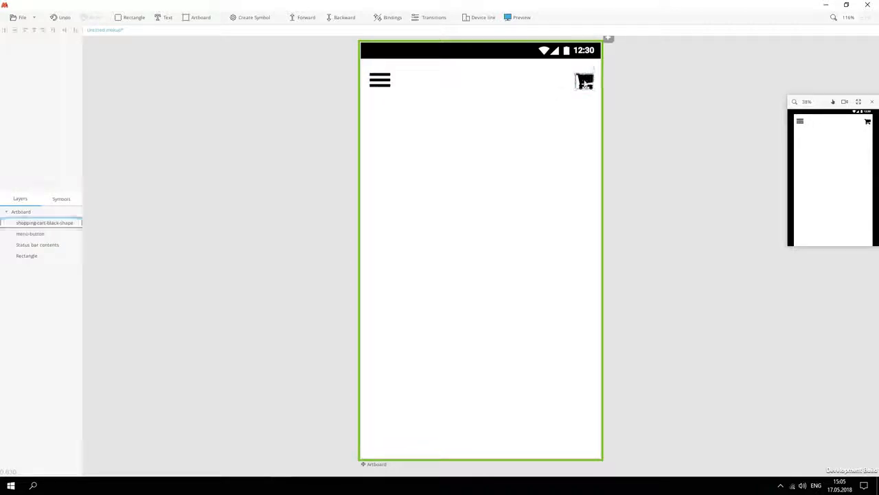
left_click_drag(585, 77, 576, 75)
left_click_drag(378, 83, 384, 83)
left_click(436, 169)
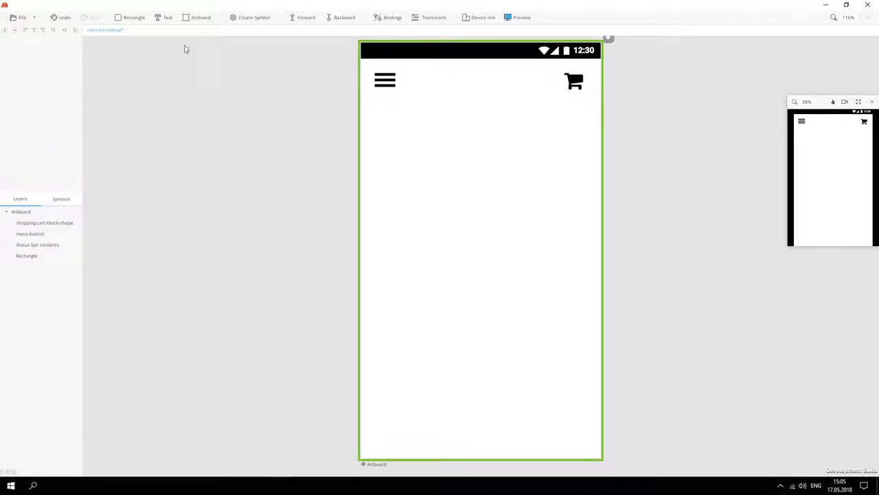
Step: Import the shirts Photoshop file and turn the imported shirts into a symbol named Shirts
left_click(14, 18)
left_click(35, 114)
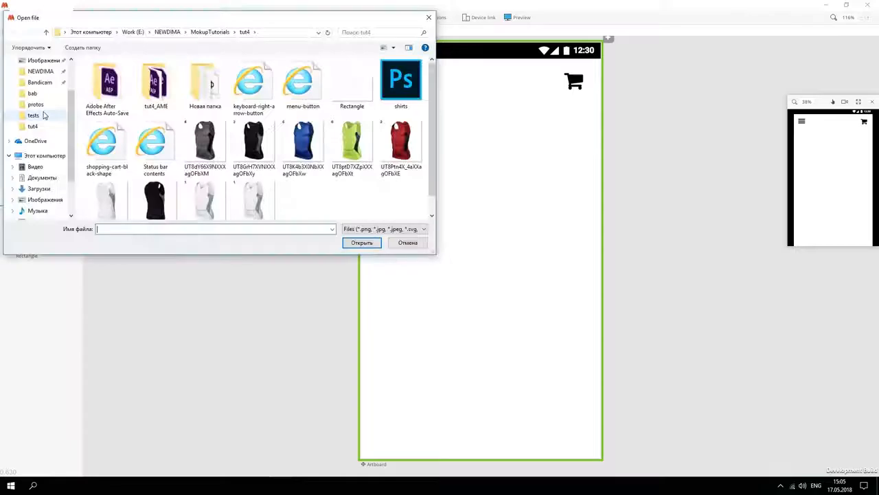
double_click(402, 86)
key("s")
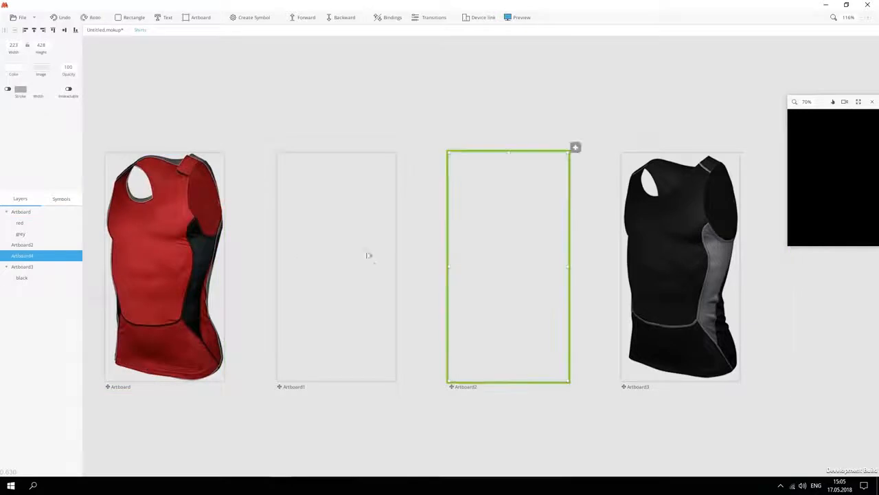
Step: Move the white shirt to Artboard2 and the red shirt to Artboard1 inside the Shirts symbol
key("ctrl+c")
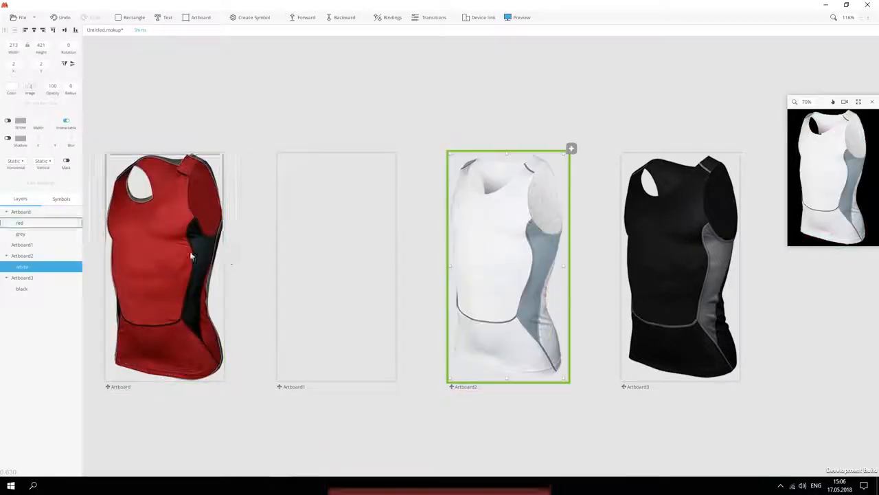
left_click(316, 266)
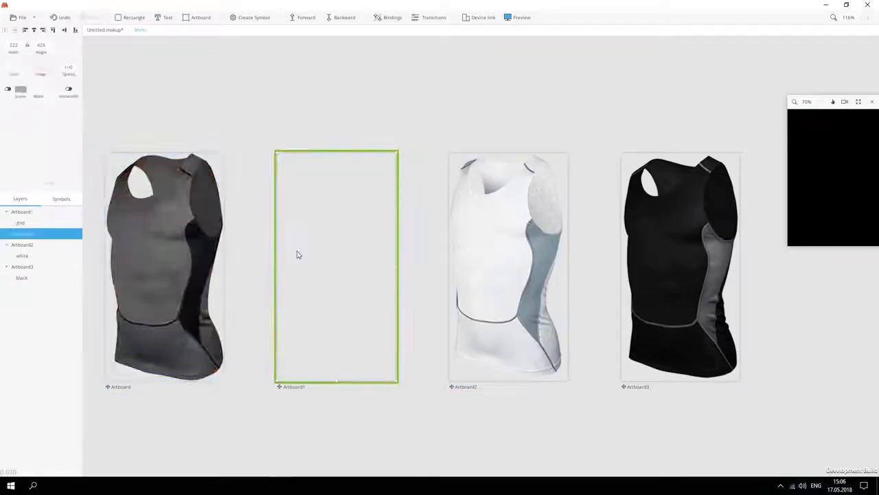
key("ctrl+v")
Step: Rename the Shirts symbol's artboards after the colour of the shirt each holds, starting with grey, red and white
left_click(28, 212)
type("gr")
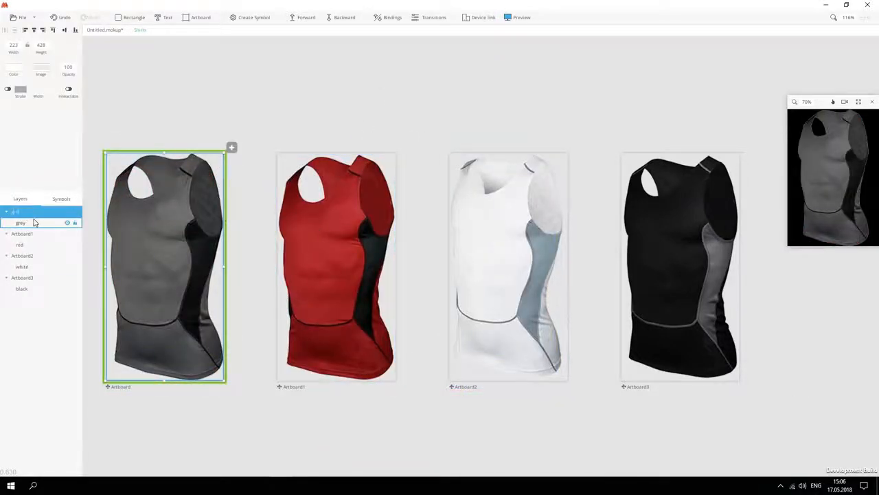
type("ey")
double_click(29, 237)
type("red")
double_click(30, 256)
type("white")
double_click(35, 279)
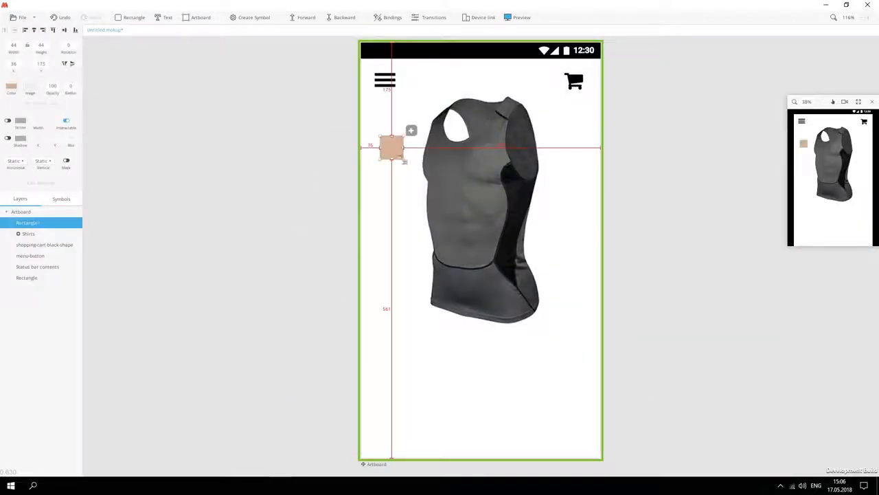
Step: Turn the small tan square into a 409 by 409 circle with radius 442, placed behind the shirt
left_click_drag(403, 160, 530, 222)
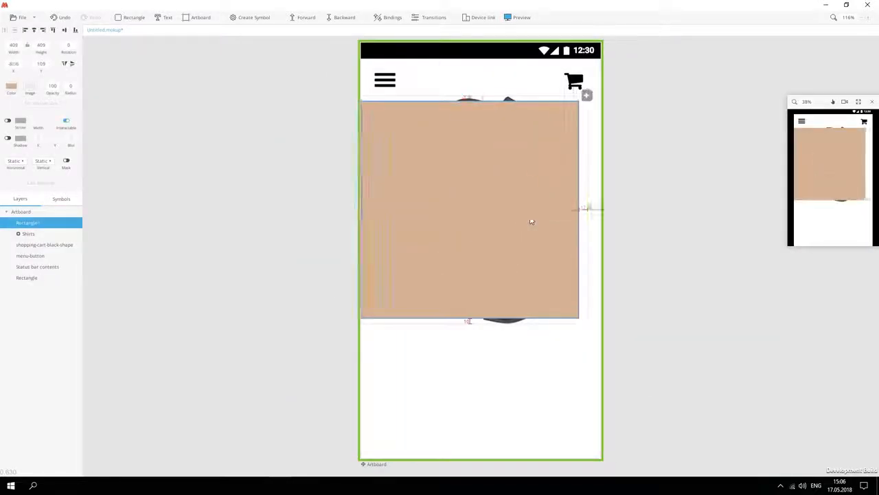
left_click_drag(69, 92, 272, 137)
key("ctrl+bracketleft")
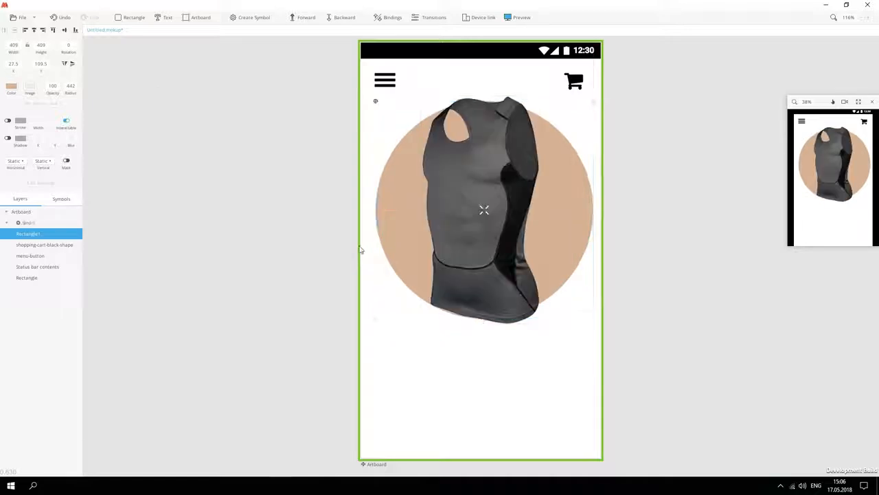
Step: Nudge the tan circle slightly to the left and convert it into a symbol named CircleBG
key("Left")
key("Left")
key("Left")
key("Left")
key("Left")
type("s")
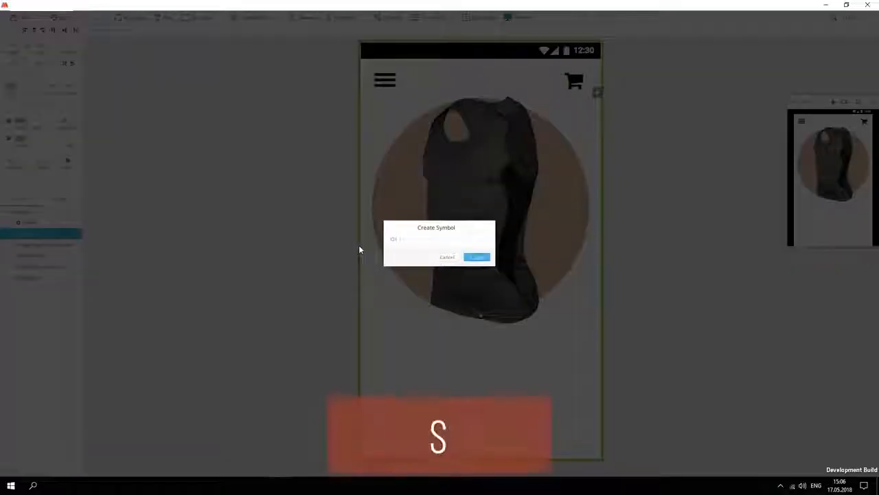
type("CircleBG")
key("Return")
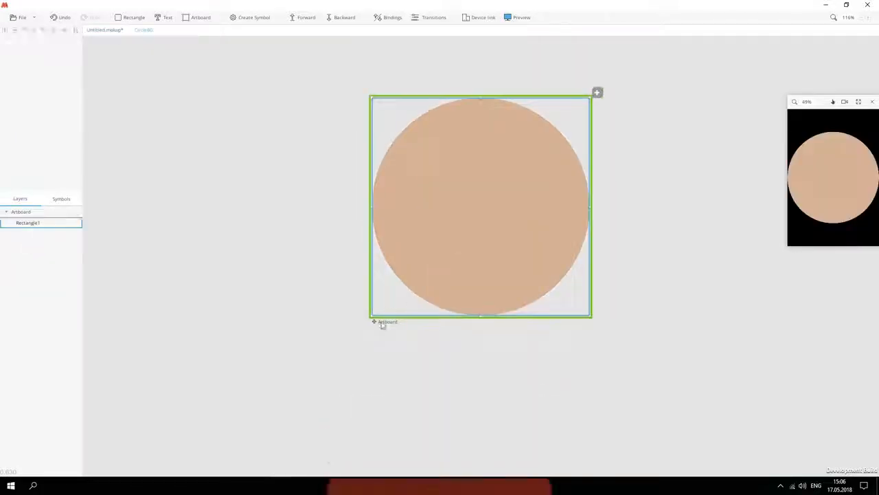
Step: Duplicate the circle's artboard three times inside the CircleBG symbol
key("ctrl+d")
key("ctrl+d")
key("ctrl+d")
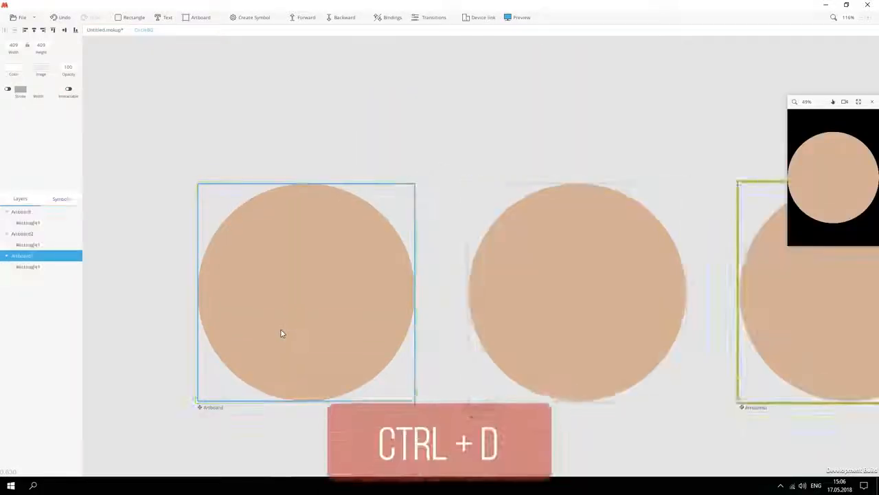
Step: Colour the first circle grey and the second circle red
left_click(206, 268)
left_click(11, 87)
left_click_drag(71, 145, 51, 168)
left_click(343, 247)
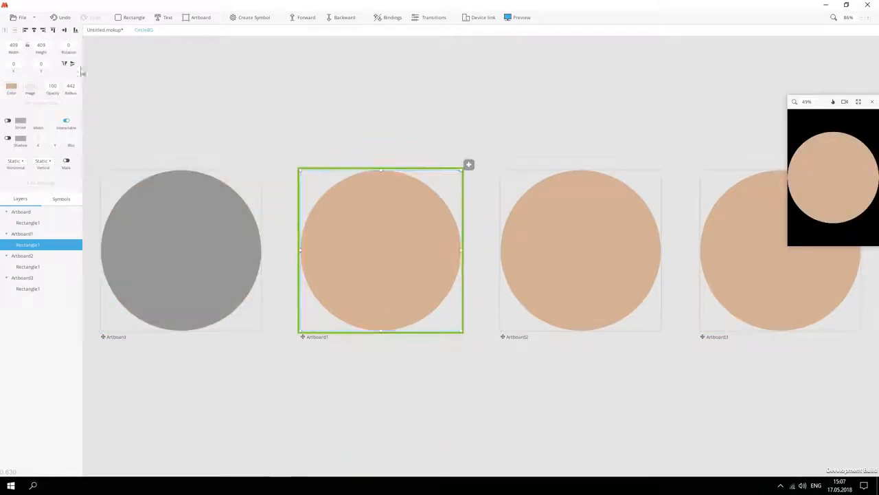
left_click(11, 86)
left_click(16, 175)
left_click_drag(59, 120, 65, 81)
Step: Colour the third circle white and the fourth circle dark grey
left_click(580, 249)
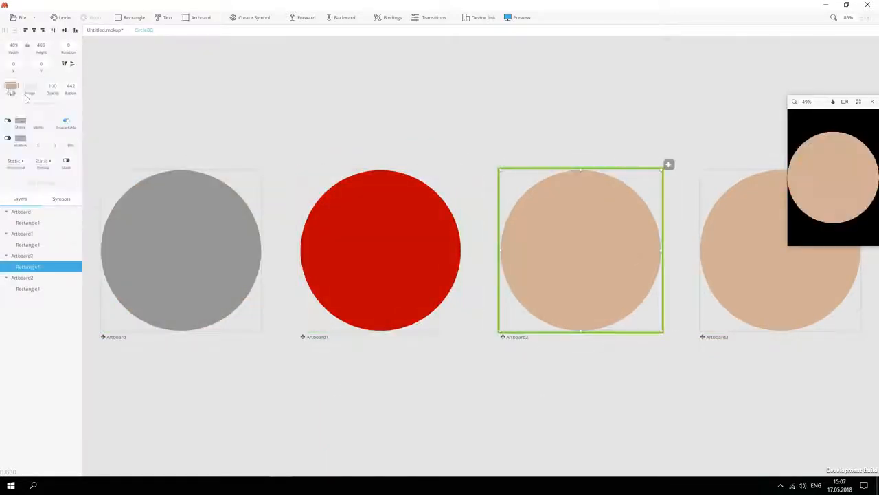
left_click(11, 86)
left_click(3, 95)
left_click(780, 249)
left_click(11, 86)
left_click(3, 152)
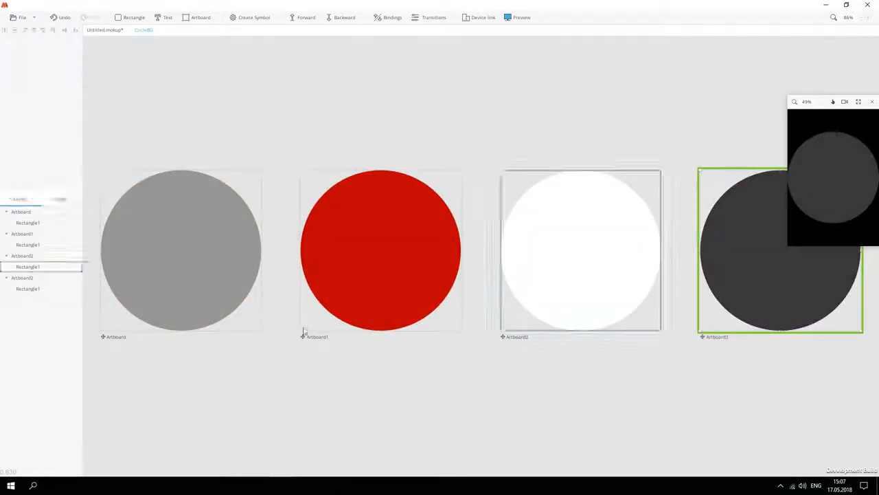
Step: Rename the CircleBG artboards to match their circle colours, starting with grey, red and white
left_click(116, 337)
type("grey")
left_click(320, 337)
type("red")
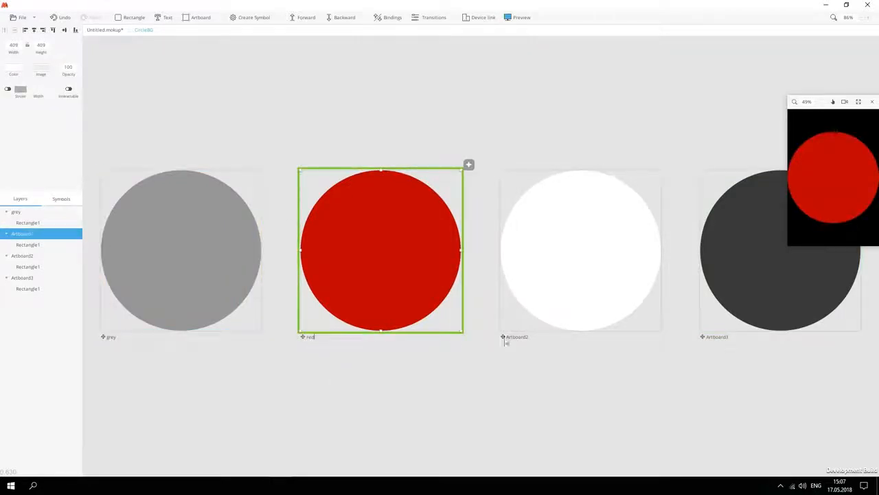
double_click(517, 337)
type("white")
double_click(717, 337)
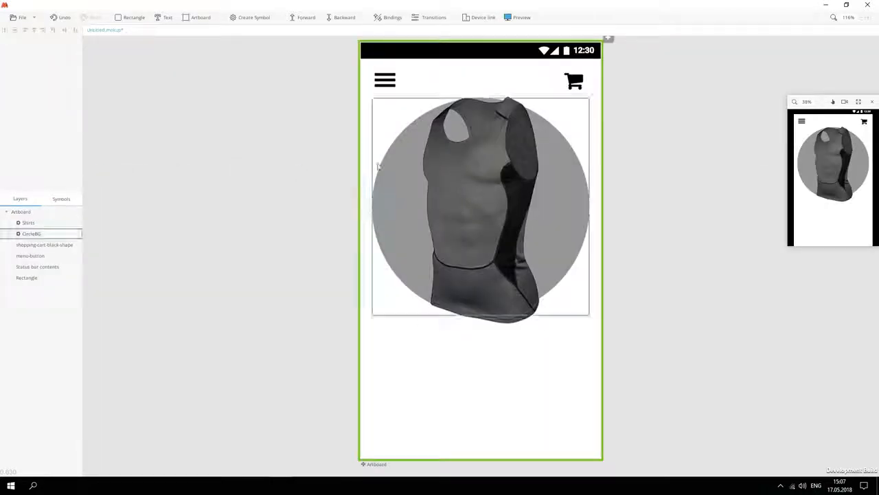
Step: Add the text "Training Shirt" below the shirt on the main artboard
key("t")
left_click(373, 349)
type("Training Shirt")
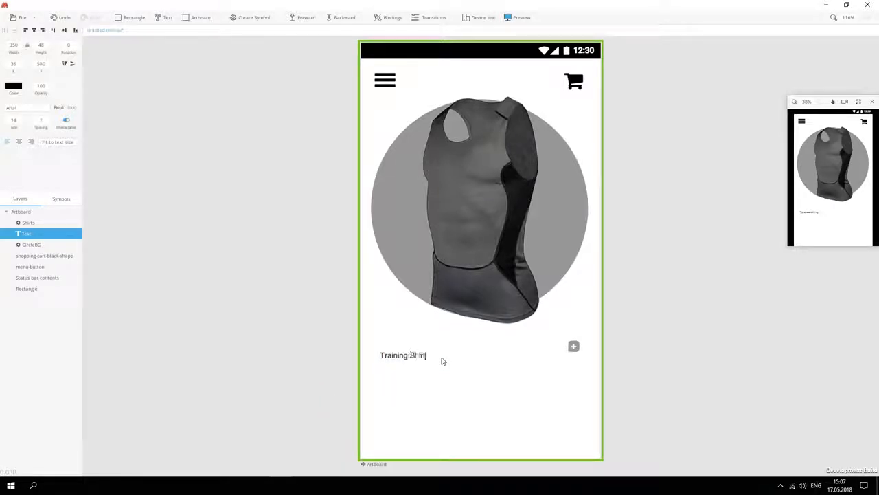
key("Escape")
Step: Format the "Training Shirt" text in Roboto at size 25 and fit its box to the text
left_click(40, 144)
left_click(14, 121)
type("25")
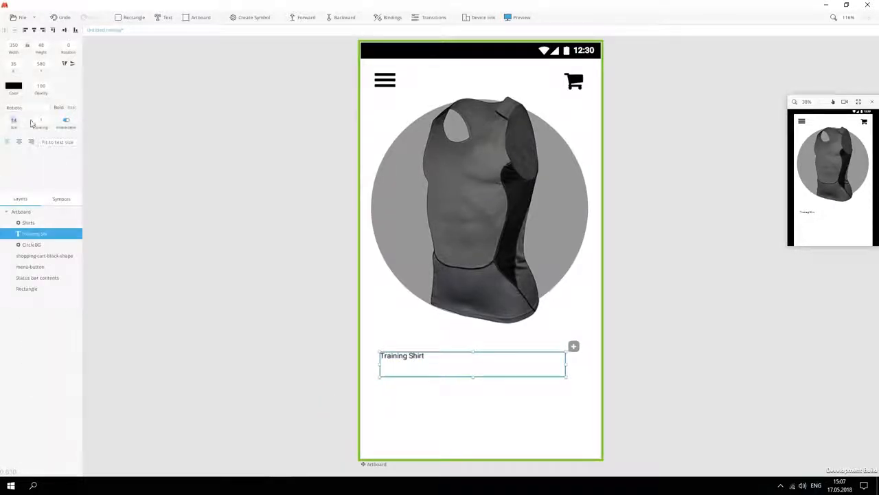
key("Return")
left_click(57, 141)
Step: Duplicate the title to the right end of its row and change the copy to a bold "$20"
left_click_drag(402, 360, 593, 351)
double_click(517, 365)
type("$20")
key("ctrl+a")
key("Escape")
left_click(116, 151)
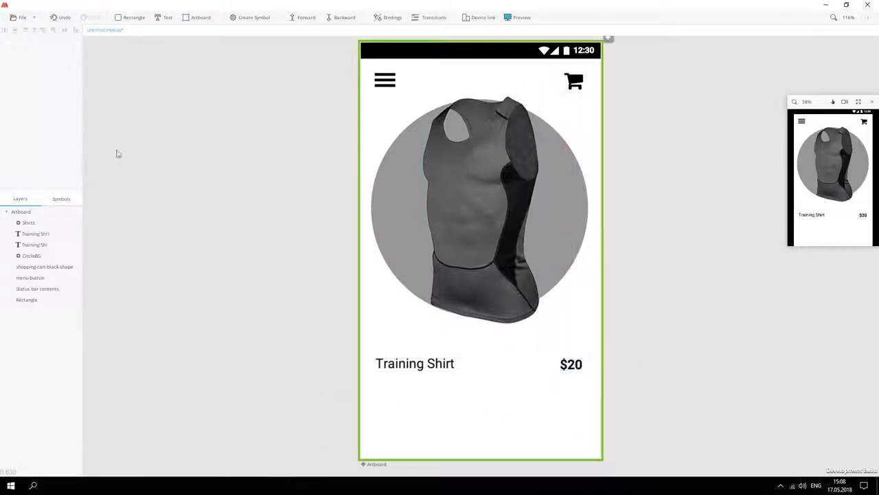
Step: Duplicate the title beneath itself and replace the copy's text with the description beginning "Train to the maximum in this Shirt"
key("ctrl+v")
left_click(415, 363)
left_click_drag(414, 363, 414, 384)
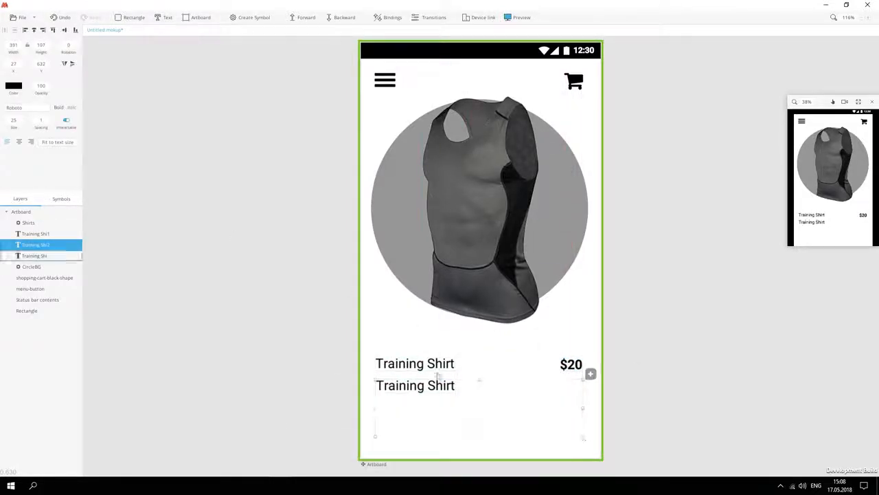
double_click(419, 385)
key("ctrl+v")
Step: Set the description's text size to 19 and shorten its text box to fit the three lines
key("ctrl+a")
left_click(25, 123)
left_click(25, 124)
left_click(26, 124)
left_click(25, 124)
left_click(25, 123)
left_click(25, 124)
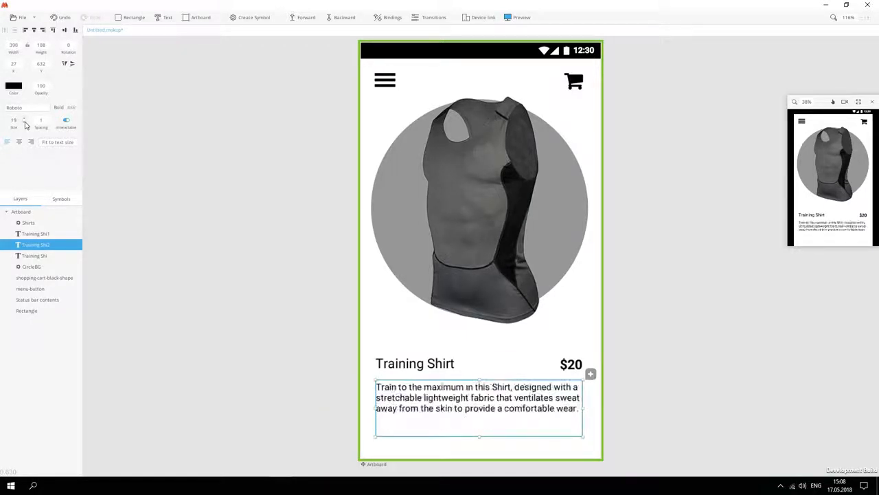
left_click_drag(479, 436, 480, 421)
left_click(471, 346)
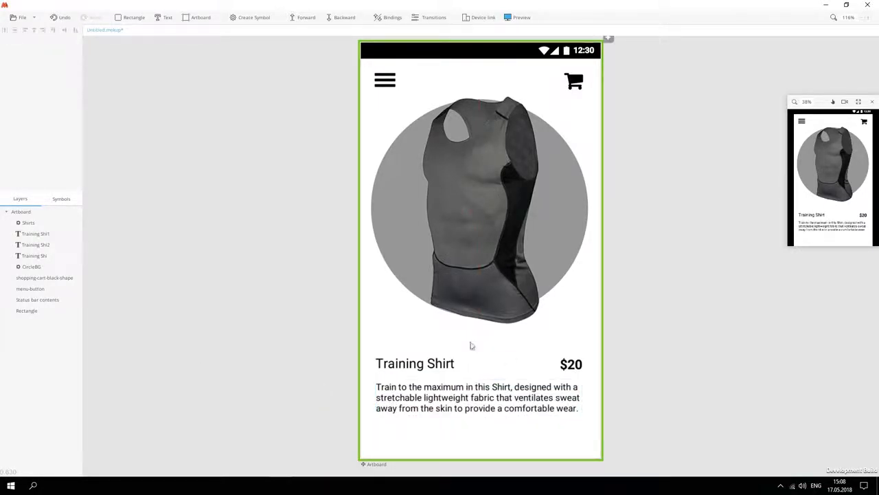
Step: Draw a button rectangle about 401 wide just below the description text
left_click_drag(472, 345, 421, 312)
key("r")
mouse_move(322, 388)
left_mouse_down()
mouse_move(346, 412)
mouse_move(339, 404)
mouse_move(538, 403)
left_mouse_up()
left_click_drag(432, 391, 431, 389)
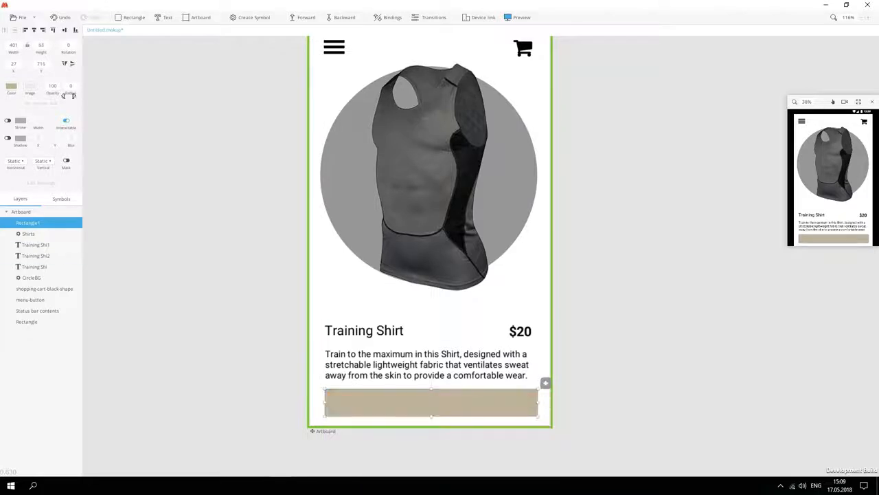
Step: Round the button rectangle's corners with a radius of 7 and fill it black
left_click(71, 87)
left_click(12, 85)
Step: Add a white "BUY NOW" label in Roboto size 30 on the black button and fit its box to the text
key("t")
left_click(401, 398)
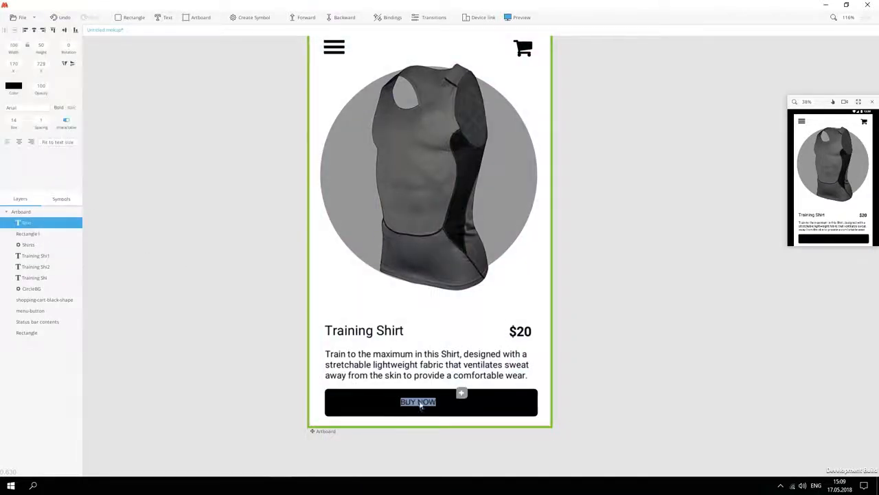
left_click(14, 86)
left_click(7, 96)
left_click(418, 406)
left_click(25, 118)
left_click(16, 109)
left_click(17, 142)
left_click(58, 142)
left_click_drag(422, 407, 415, 405)
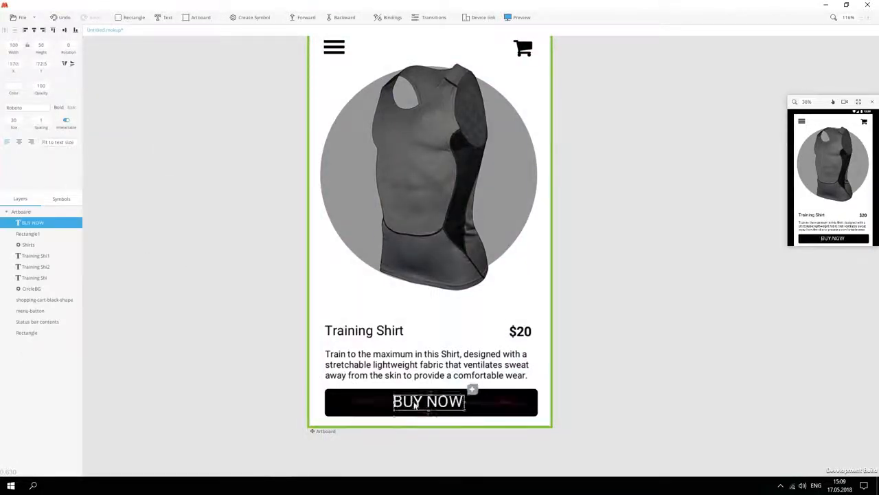
Step: Centre the bold BUY NOW label on the button and turn both into a symbol named CTA
left_click(346, 406, "shift")
left_click(34, 31)
left_click(412, 401)
left_click(360, 407, "shift")
key("s")
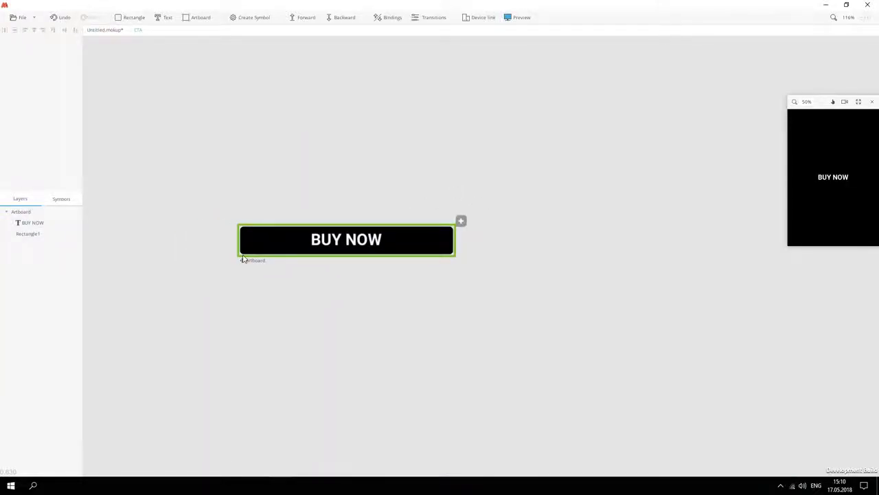
Step: Duplicate the CTA symbol's artboard, fill the copy's rectangle orange and space the copy farther from the original
left_click(258, 261)
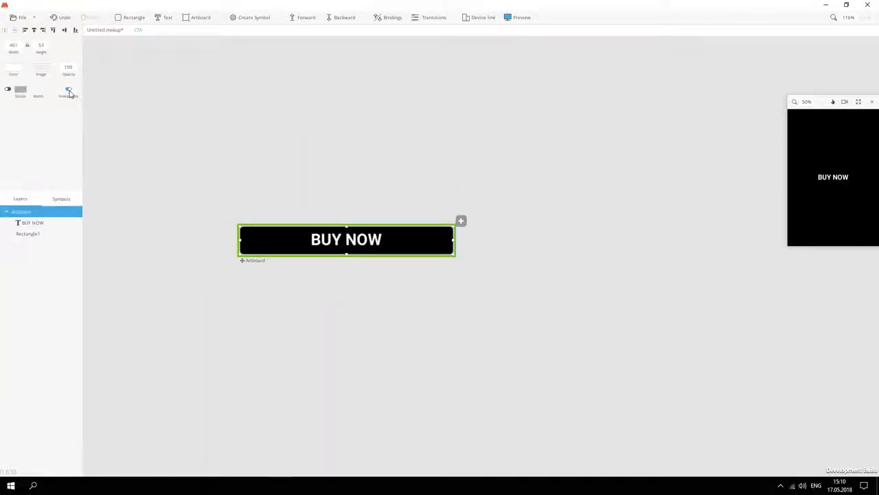
key("ctrl+d")
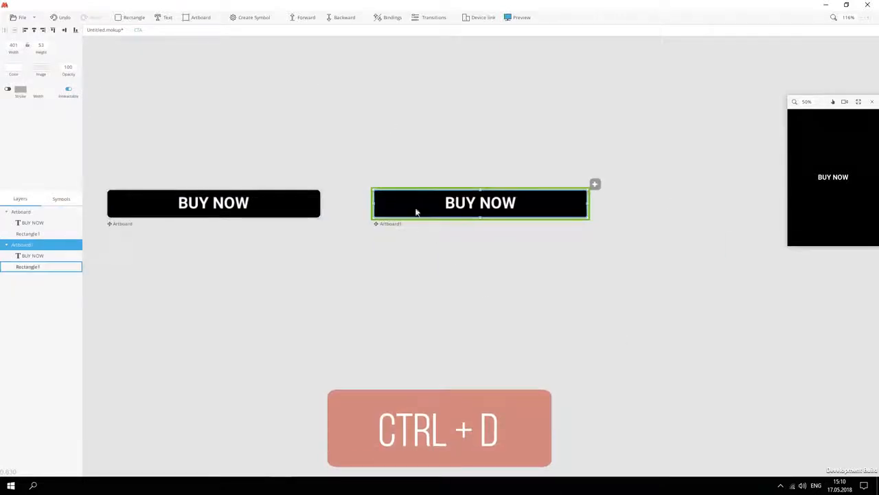
left_click(416, 208)
left_click(14, 88)
left_click(17, 176)
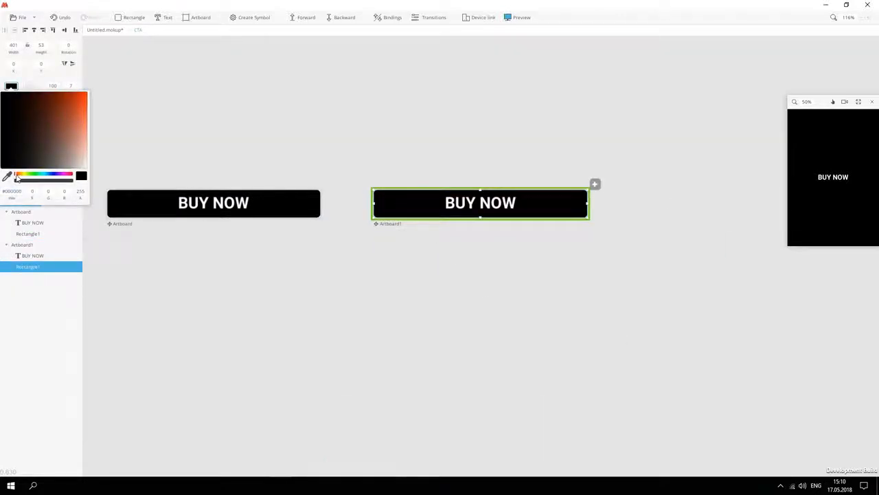
left_click(70, 107)
left_click(295, 121)
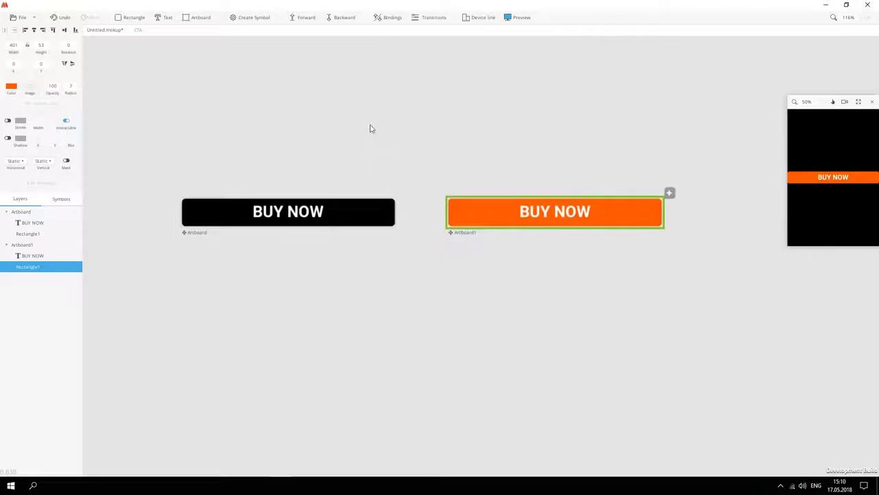
left_click_drag(463, 234, 498, 226)
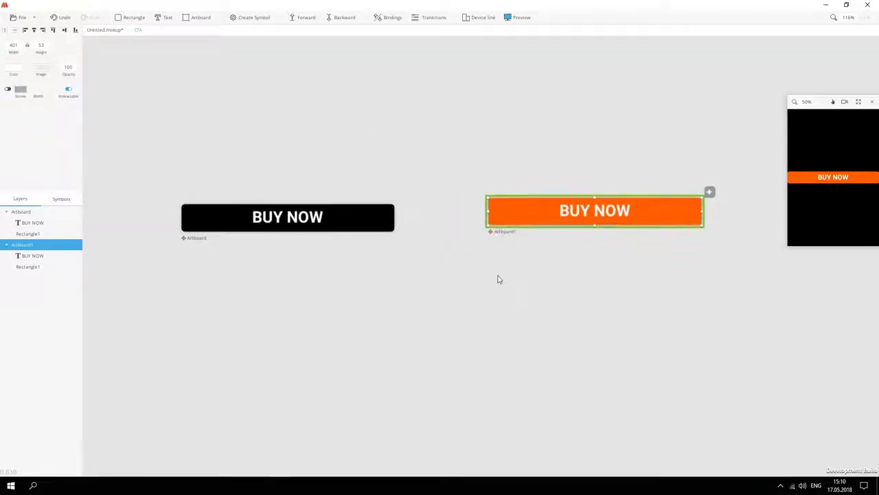
Step: Link the black button artboard to the orange one with a Click action
left_click(193, 237)
left_click(403, 197)
left_click(415, 142)
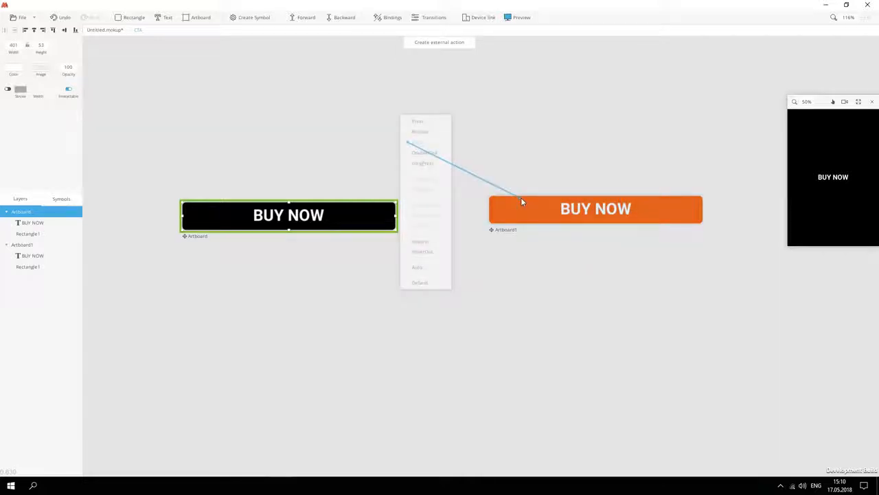
left_click(520, 197)
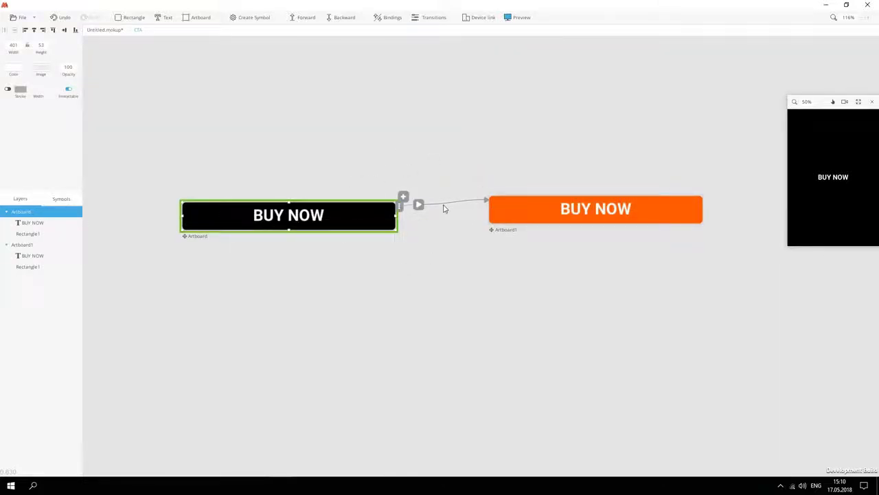
Step: Open the timeline of the transition between the two button artboards and enlarge its area
scroll(441, 204, "up", 1)
scroll(426, 220, "up", 3)
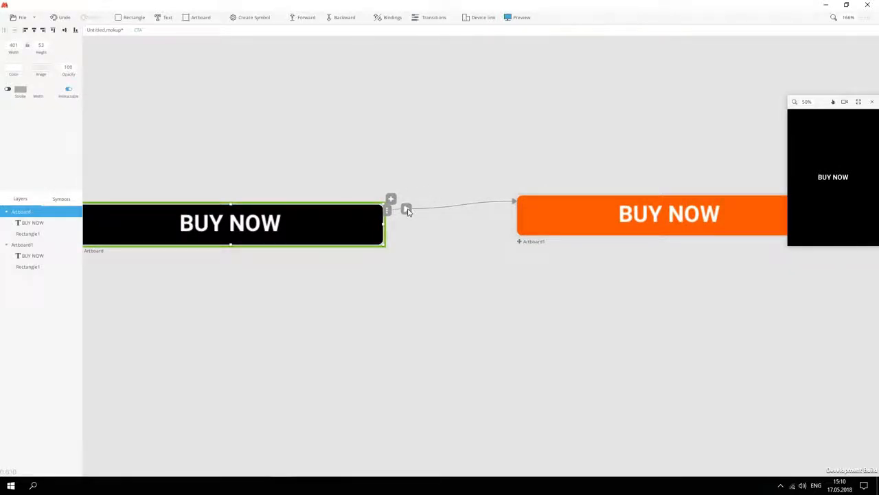
left_click(407, 209)
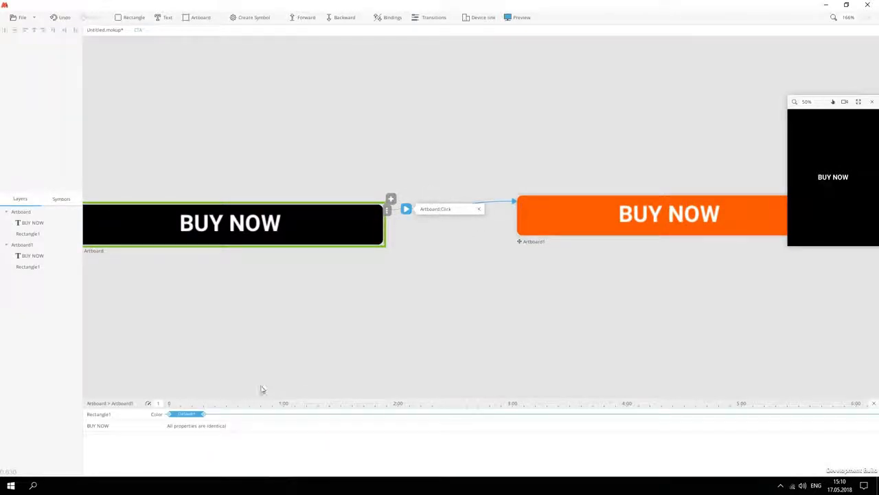
left_click_drag(260, 396, 264, 321)
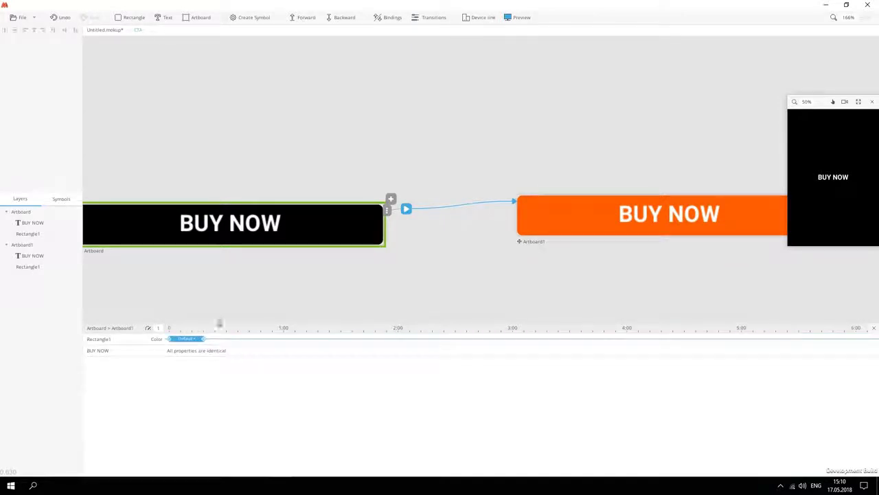
left_click_drag(219, 321, 226, 336)
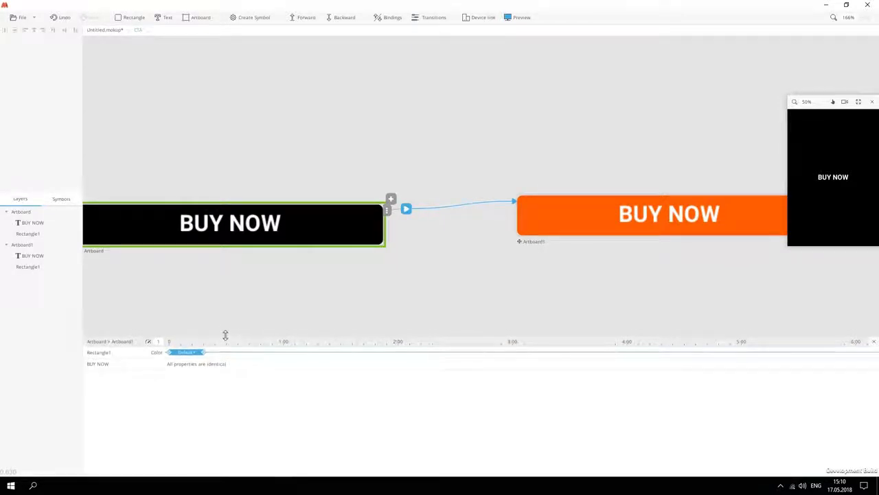
Step: Add Click actions from the black button's BUY NOW text and its rectangle to the orange artboard
left_click(274, 214)
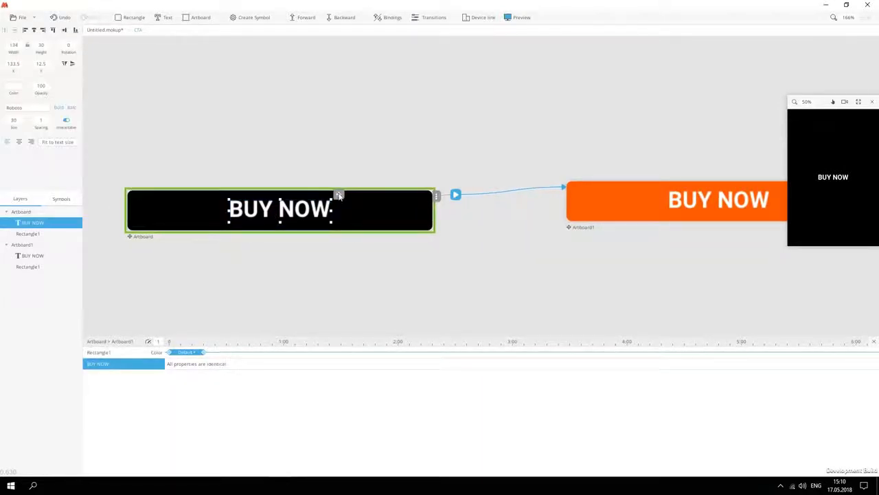
left_click(339, 194)
left_click(348, 141)
left_click(670, 198)
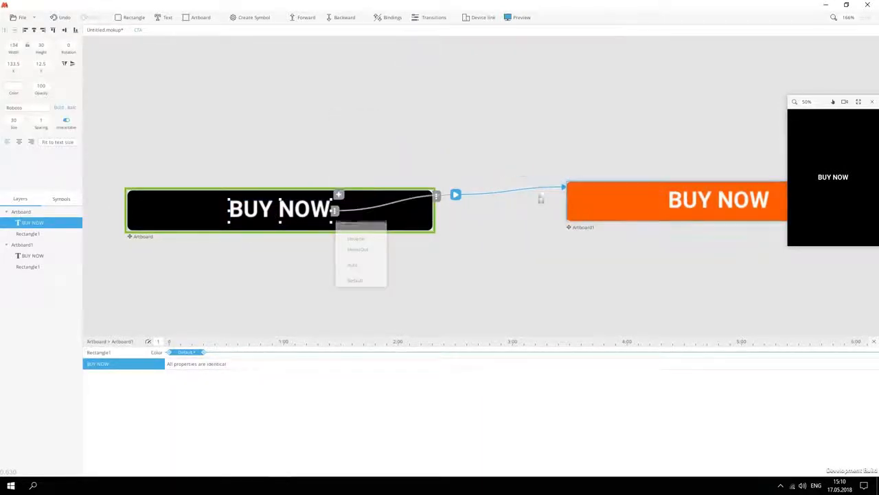
left_click(412, 225)
left_click(455, 195)
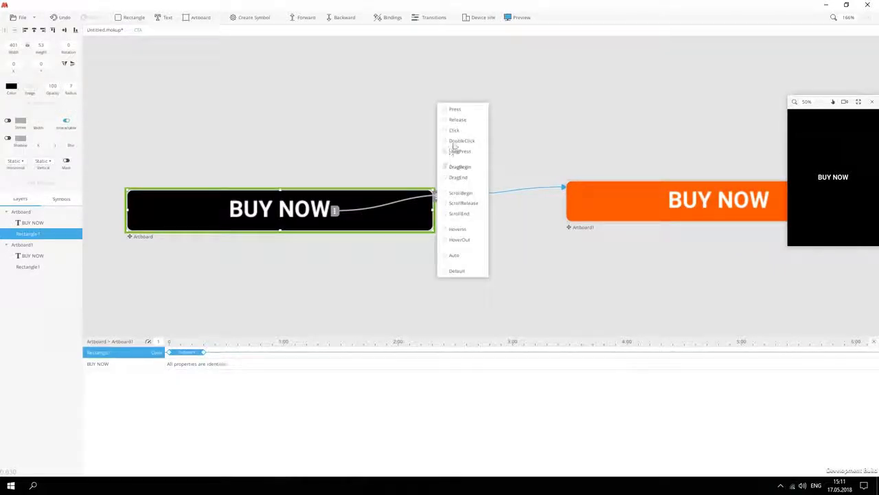
left_click(455, 131)
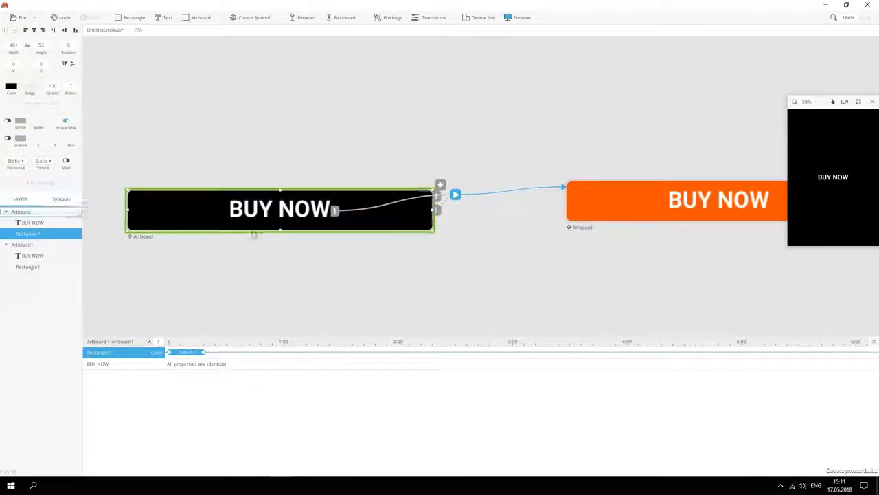
Step: Move the black button artboard higher, and undo that move together with all the Click links
left_click(149, 237)
left_click_drag(145, 212, 124, 114)
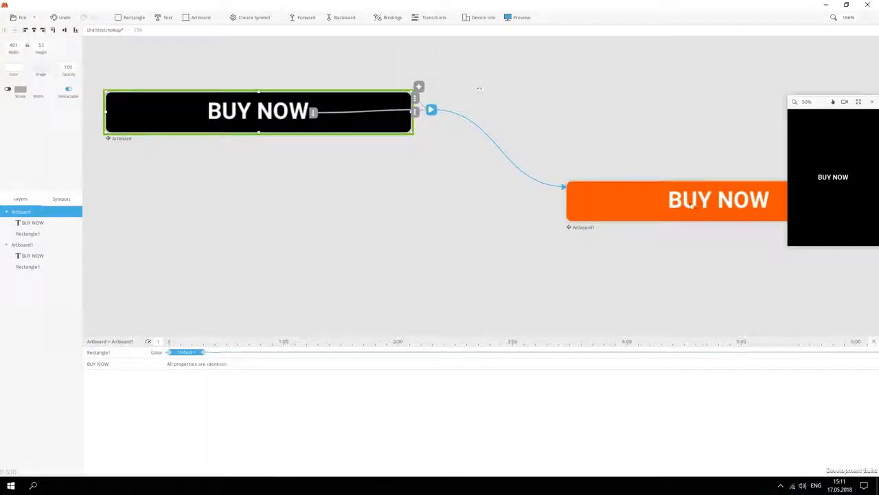
scroll(519, 206, "down", 1)
scroll(517, 202, "down", 3)
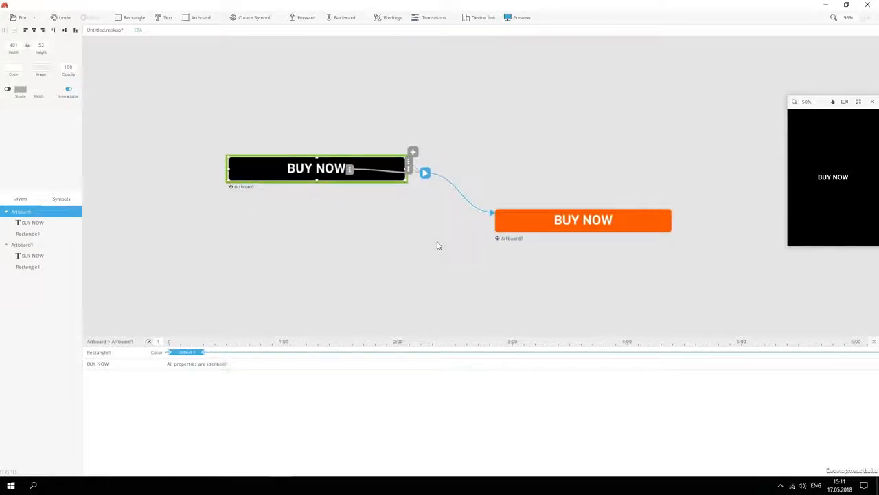
key("ctrl+z")
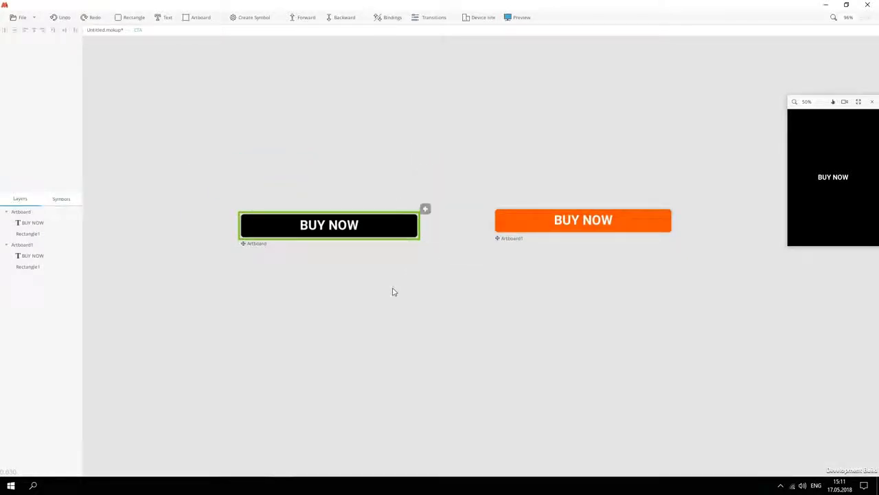
Step: Link the black button artboard to the orange one with a Click action and rename the black artboard "Buy Now"
left_click_drag(393, 288, 368, 258)
left_click(221, 217)
left_click(400, 180)
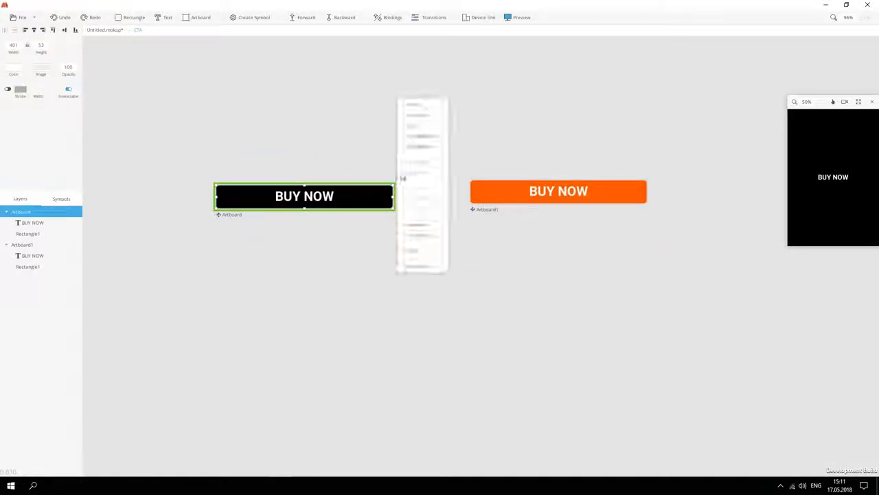
left_click_drag(414, 126, 483, 188)
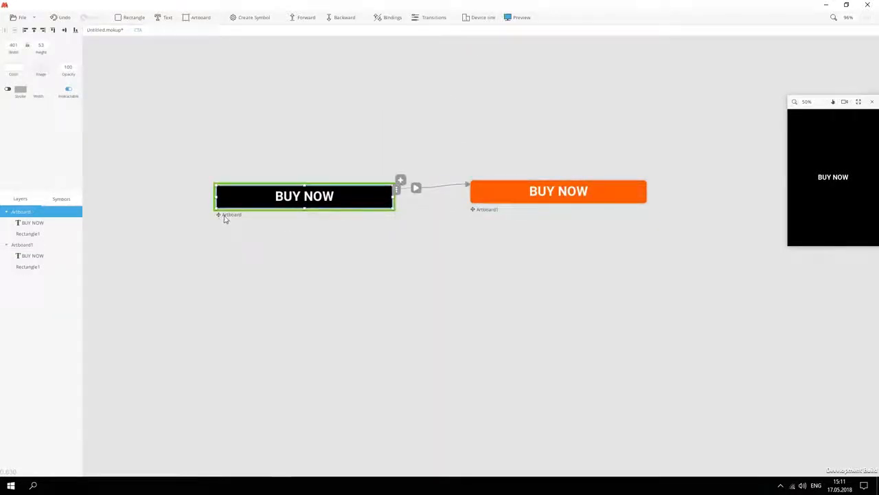
double_click(228, 215)
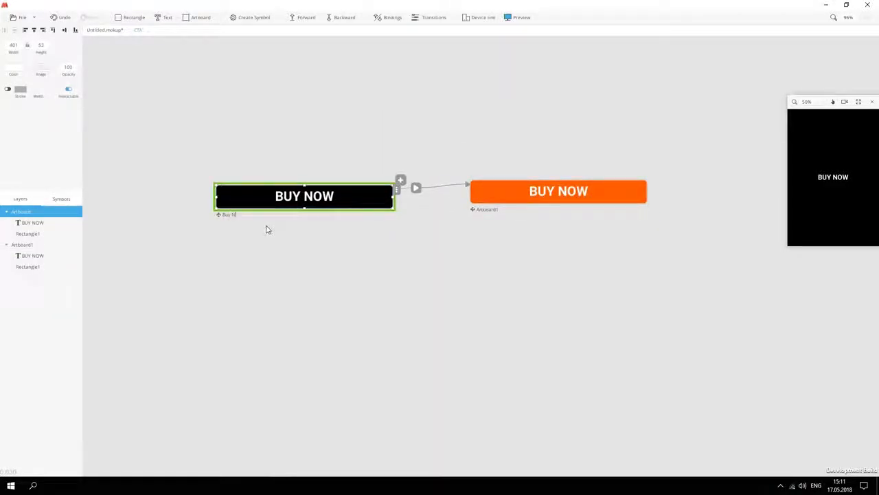
left_click(500, 260)
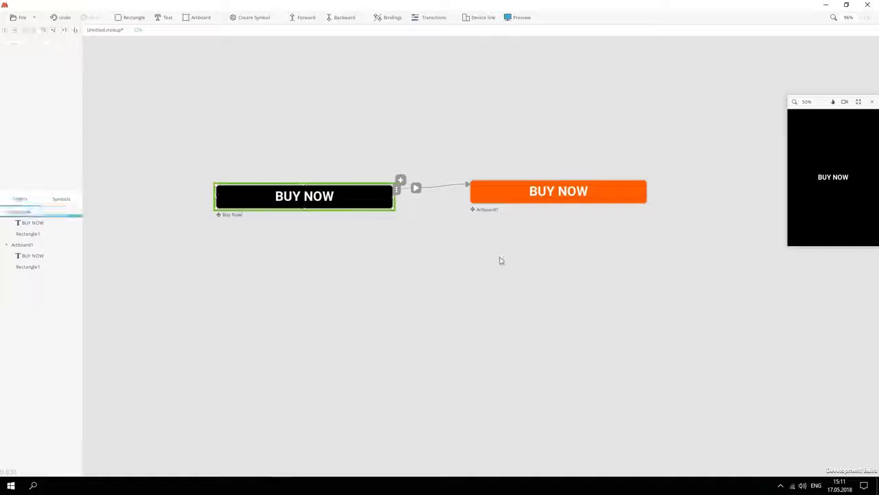
Step: Link the orange button artboard back to the Buy Now artboard with an Auto action
left_click(485, 213)
left_click(656, 177)
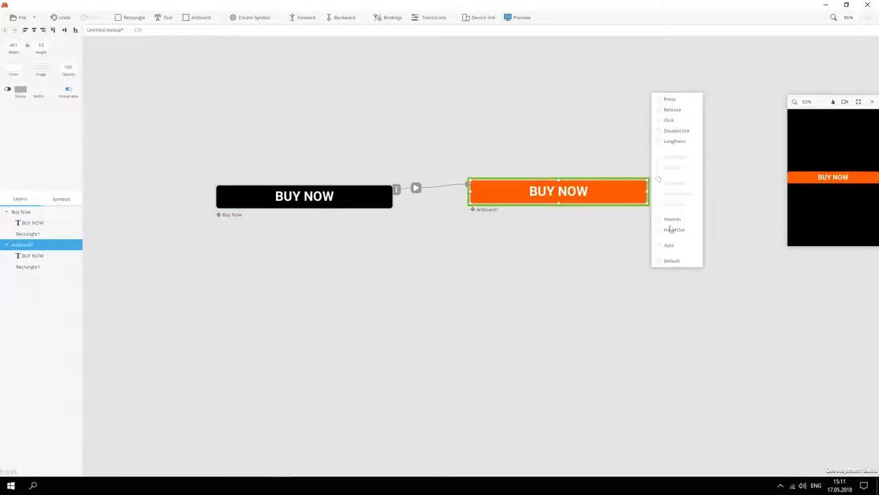
left_click_drag(668, 246, 353, 196)
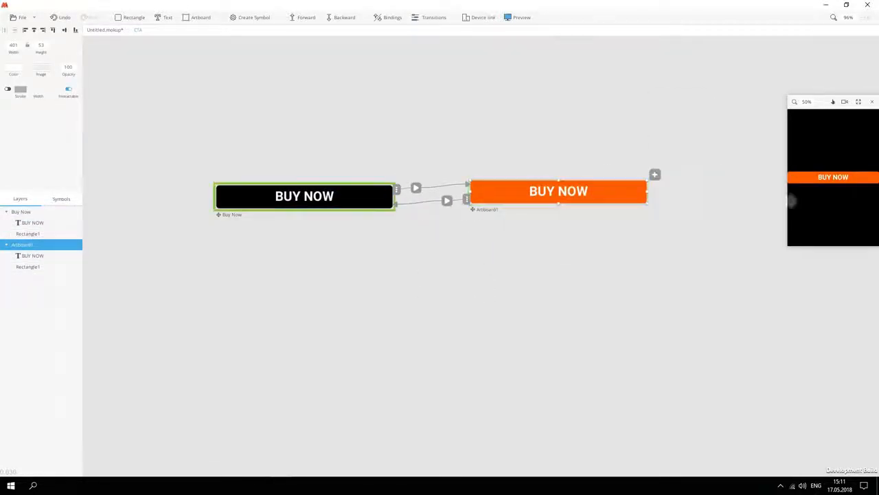
Step: Test the BUY NOW button's colour transition in the preview and enlarge the preview window
left_click(812, 175)
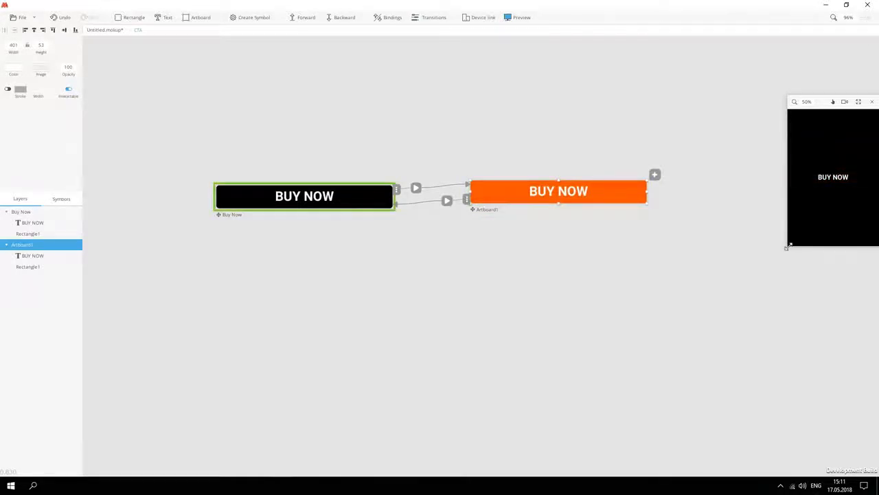
left_click_drag(788, 245, 755, 234)
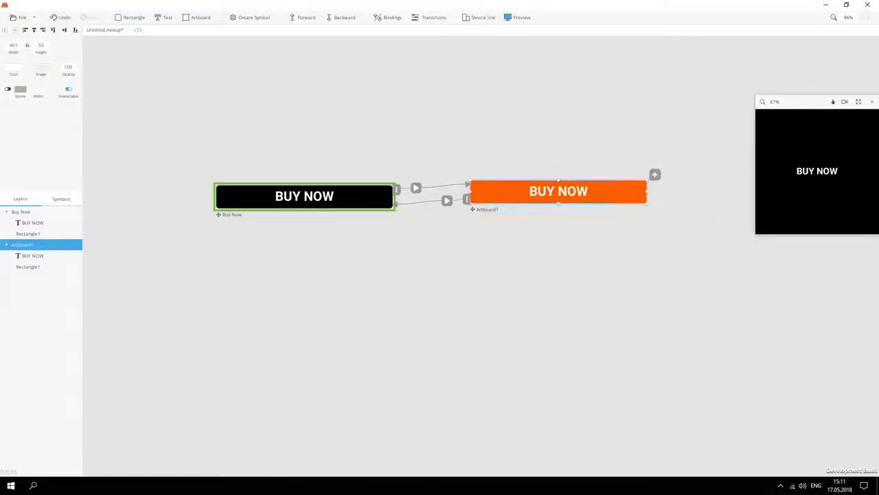
left_click(488, 209)
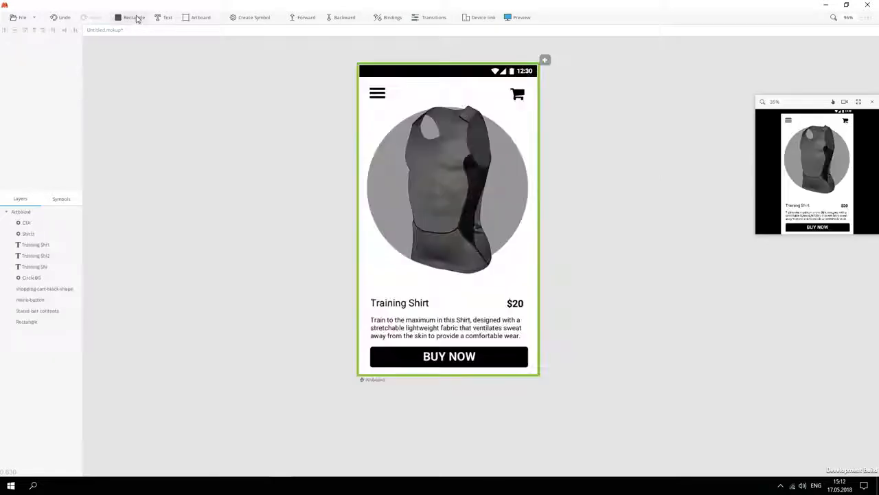
Step: Draw a rectangle above the Training Shirt title on the product page, 215 wide and 55 high, with rounded corners
left_click_drag(140, 22, 417, 285)
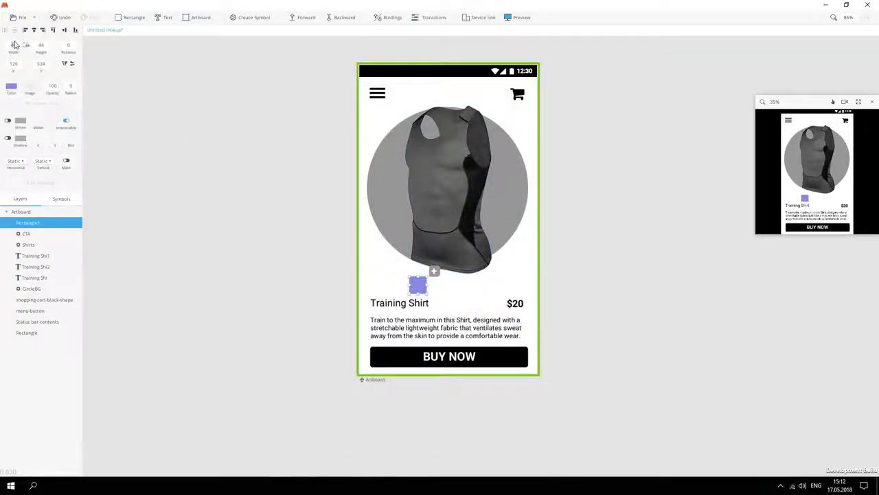
type("215")
key("Tab")
type("55")
key("Return")
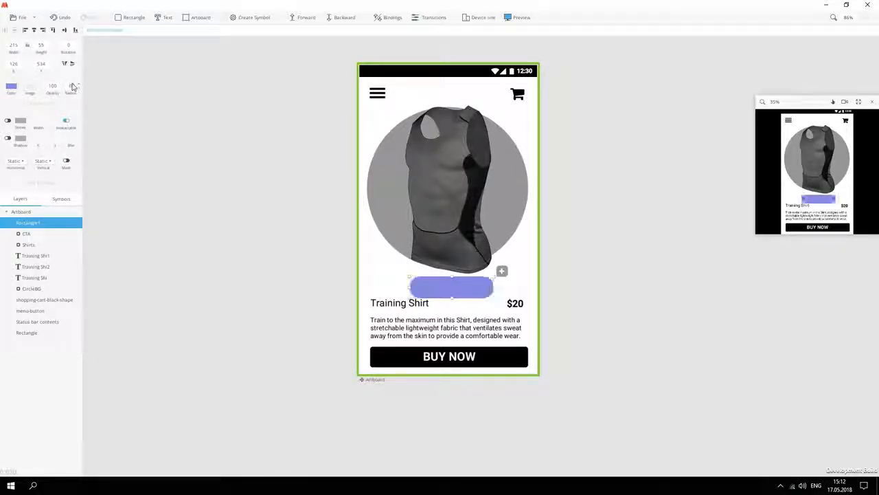
Step: Centre the rounded rectangle at the shirt's lower edge and fill it grey
mouse_move(437, 291)
left_mouse_down()
mouse_move(436, 269)
mouse_move(435, 277)
left_mouse_up()
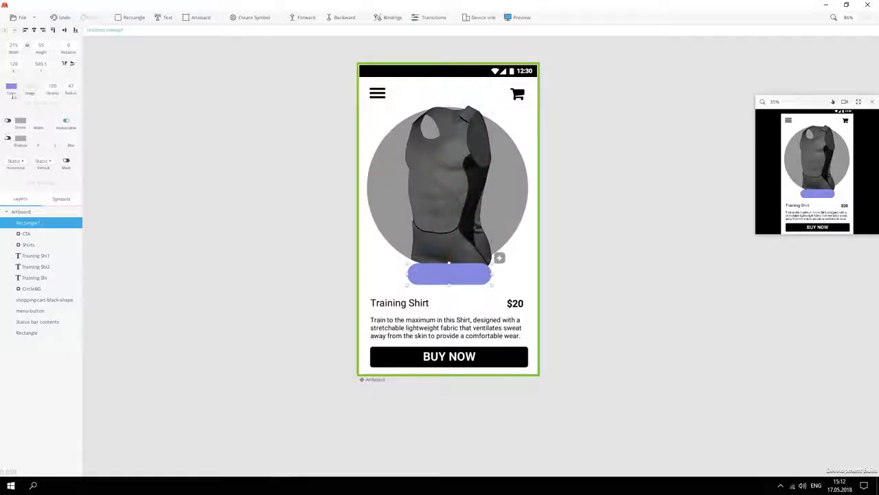
left_click(11, 88)
left_click_drag(58, 163, 60, 168)
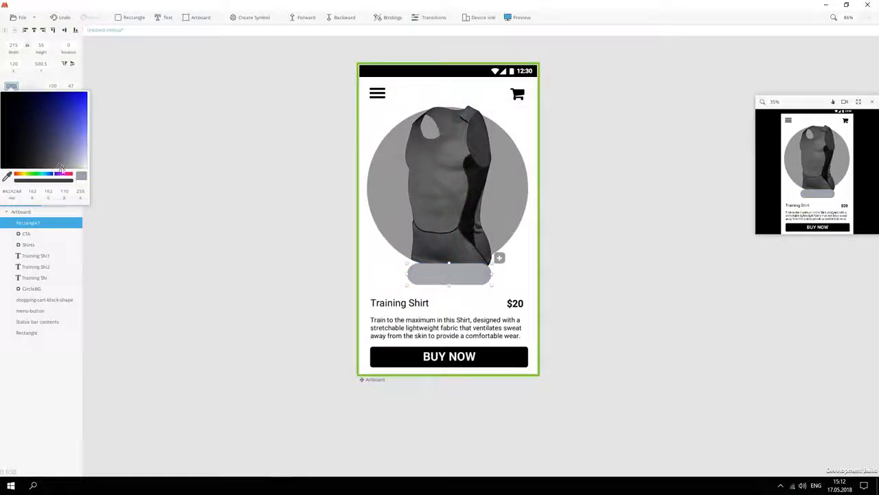
left_click(387, 269)
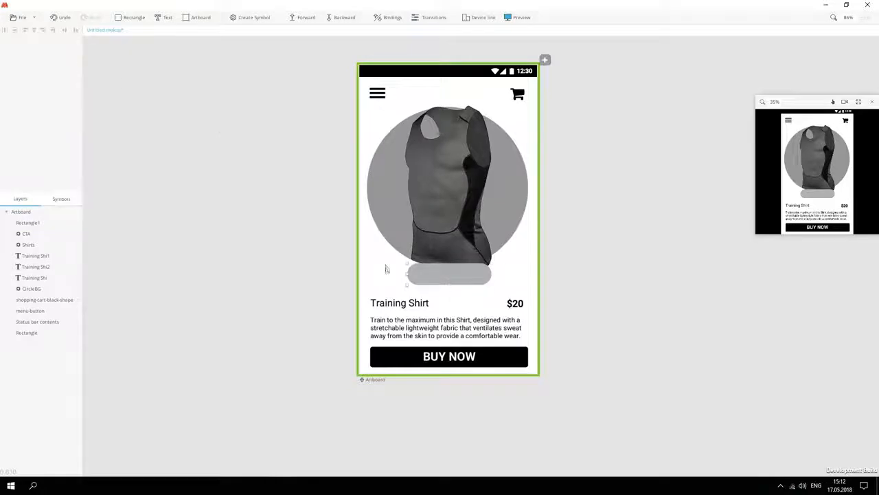
Step: Set the rounded grey bar's opacity to 85 and move it up slightly over the shirt's lower hem
left_click(437, 270)
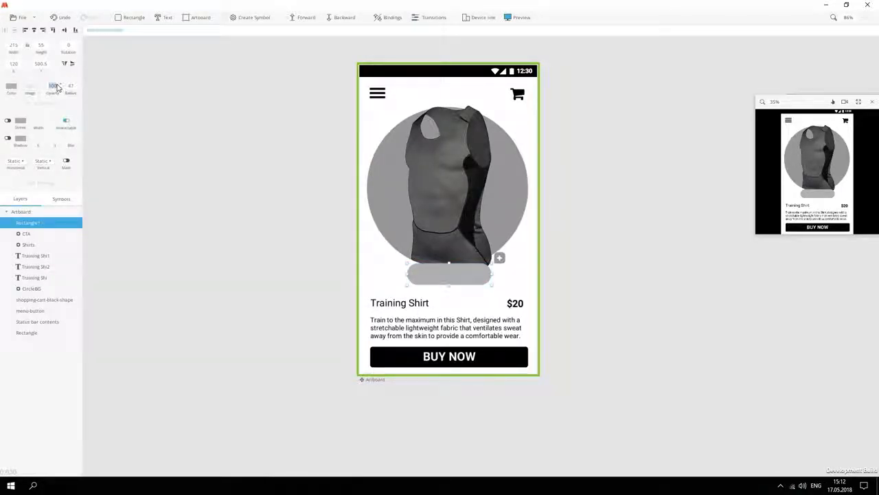
type("85")
left_click(280, 236)
scroll(478, 285, "up", 3)
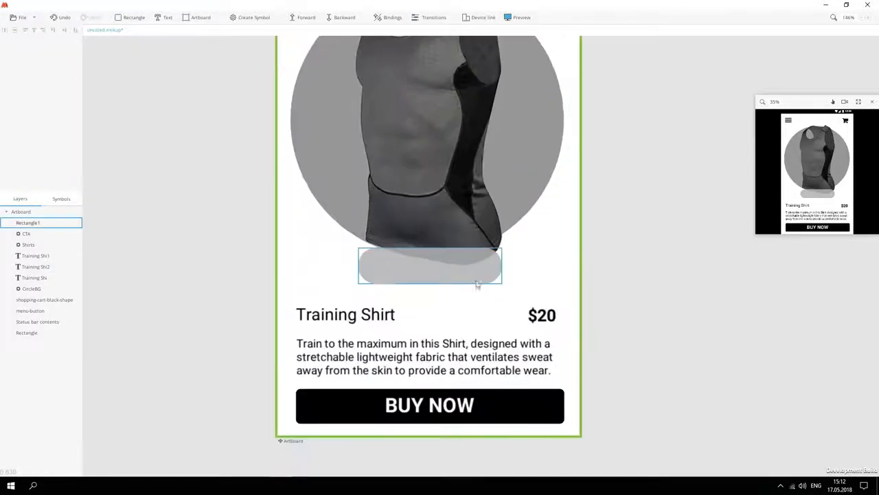
left_click_drag(383, 272, 383, 269)
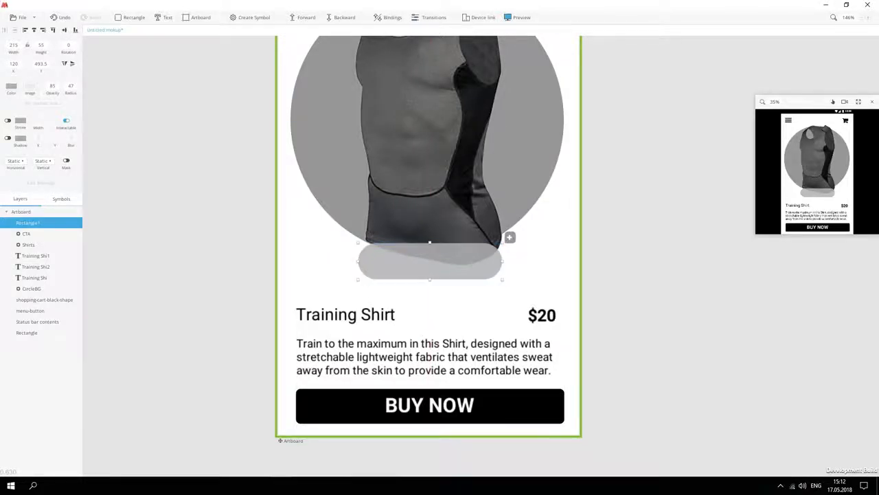
Step: Draw a 40 by 40 circle inside the rounded bar at its left end, centred on the bar's height
key("r")
left_click(381, 264)
scroll(390, 261, "up", 5)
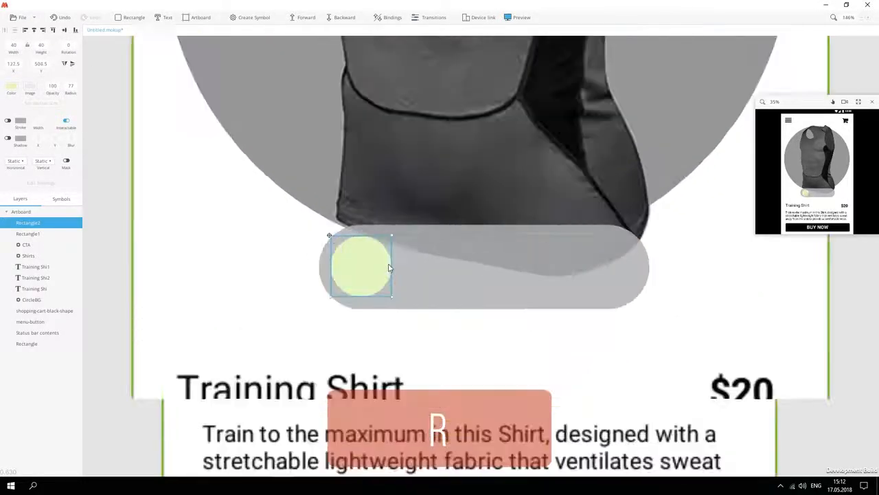
left_click(504, 318)
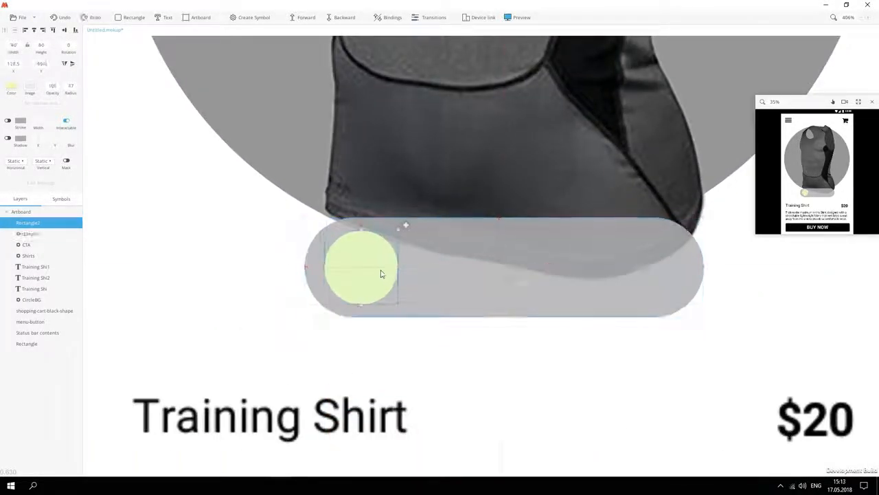
Step: Duplicate the circle three times to form a row of four along the bar
left_click(356, 269)
key("ctrl+d")
key("ctrl+d")
key("ctrl+d")
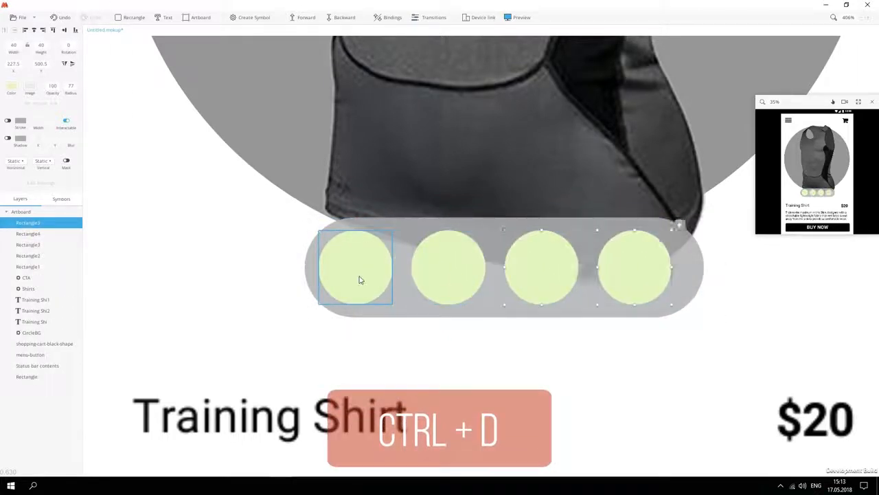
Step: Spread the four circles along the rounded bar and distribute them at equal horizontal spacing
left_click(28, 255, "shift")
left_click_drag(598, 265, 617, 265)
left_click_drag(373, 267, 355, 266)
left_click(474, 265)
left_click_drag(474, 265, 454, 265)
left_click_drag(562, 265, 548, 265)
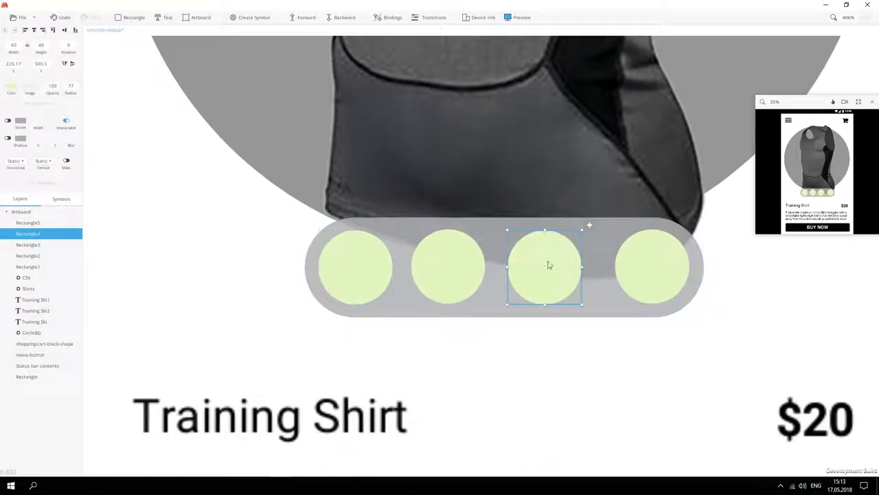
left_click(639, 269, "shift")
left_click(454, 267, "shift")
left_click(364, 267, "shift")
left_click(6, 30)
Step: Fill the four circles from left to right with grey, red, white and black
left_click(355, 267)
left_click(11, 86)
left_click(54, 166)
left_click(454, 266)
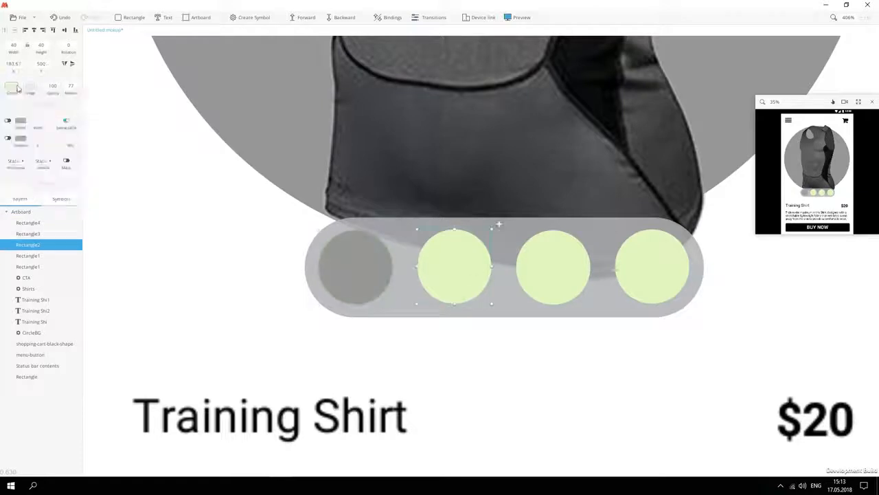
left_click(11, 86)
left_click(16, 174)
left_click(81, 95)
left_click(553, 267)
left_click(11, 86)
left_click(85, 167)
Step: Create a symbol named ColorPicker from the rounded bar and its four circles
left_click(596, 274, "shift")
left_click(639, 269, "shift")
type("s")
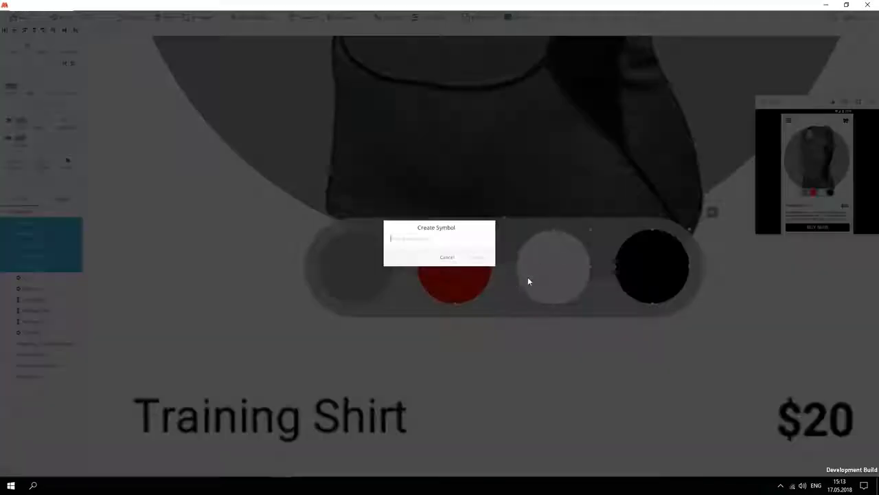
type("CColorPicker")
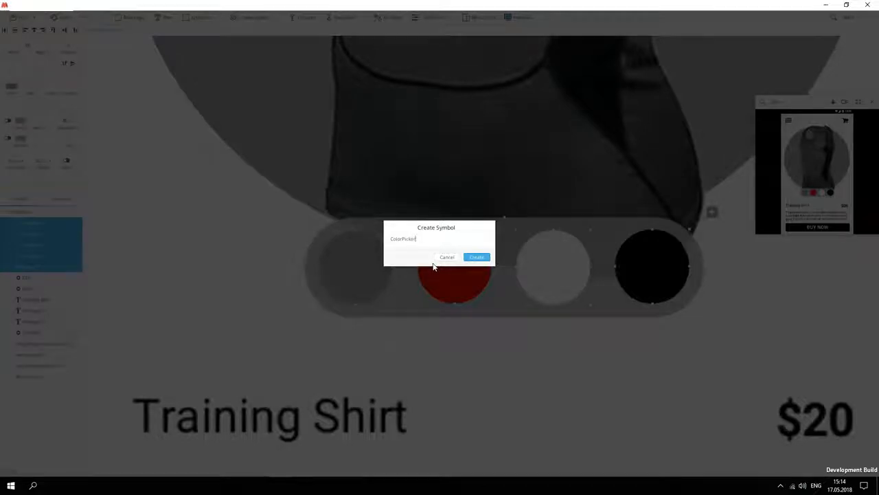
key("Return")
Step: Open the ColorPicker symbol and give its grey circle an external action triggered by Click
double_click(433, 266)
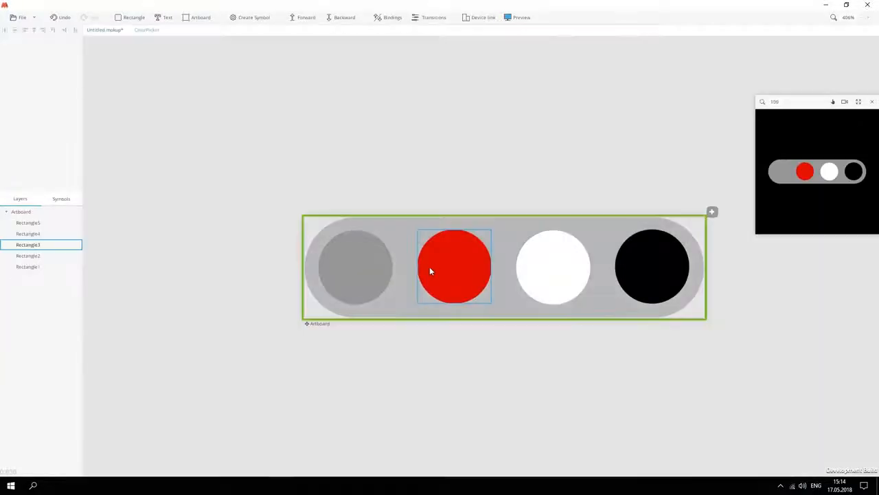
left_click(378, 257)
left_click(402, 226)
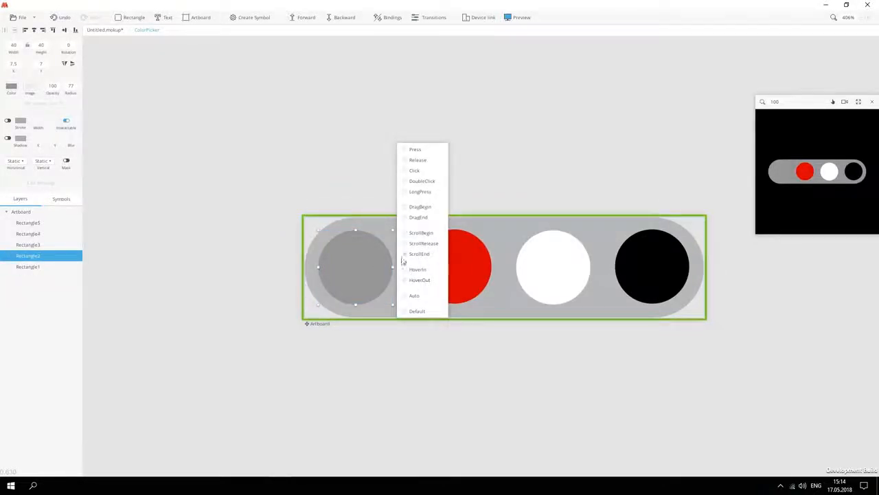
left_click(404, 172)
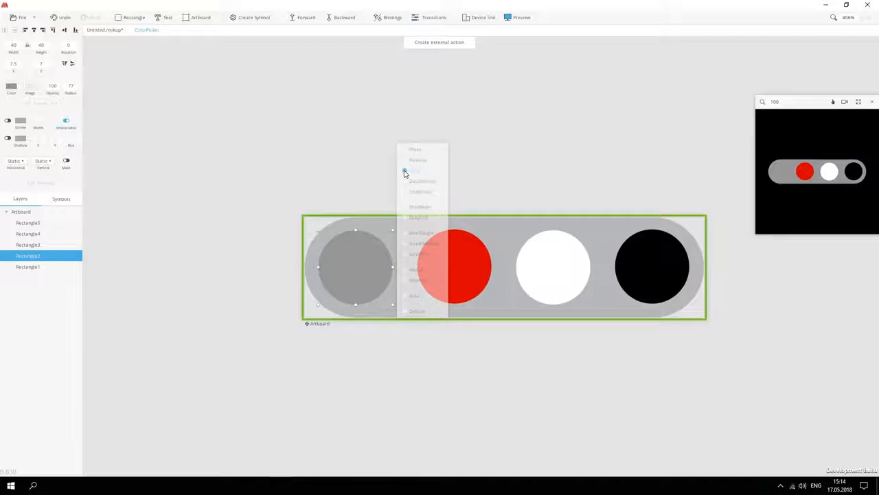
left_click(450, 44)
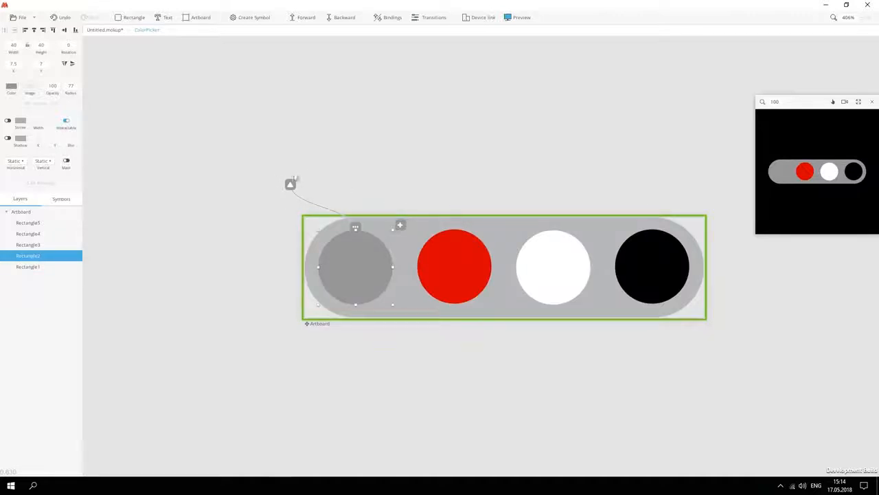
left_click(291, 184)
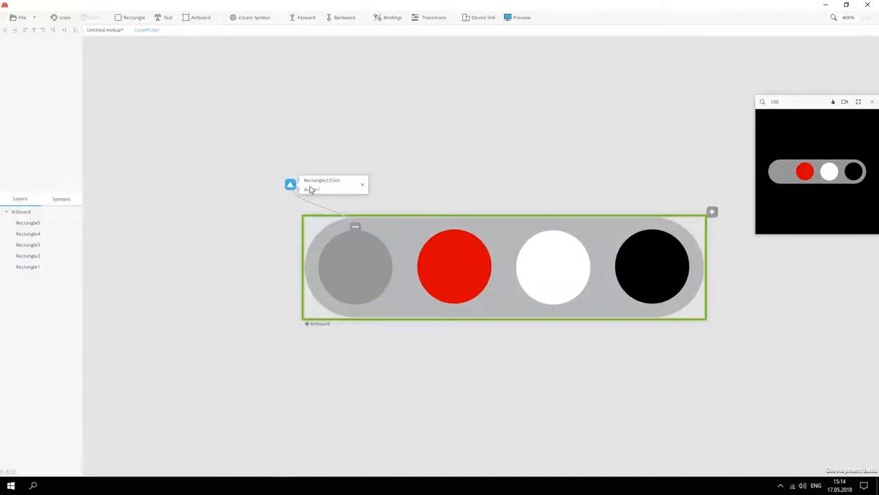
left_click(384, 215)
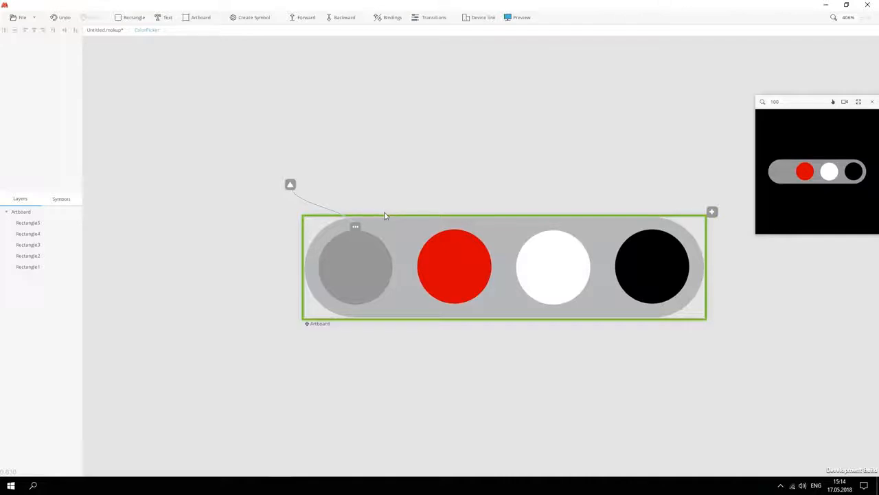
Step: Add Click external actions to the red, white and black circles of the ColorPicker symbol
left_click(454, 278)
left_click(499, 225)
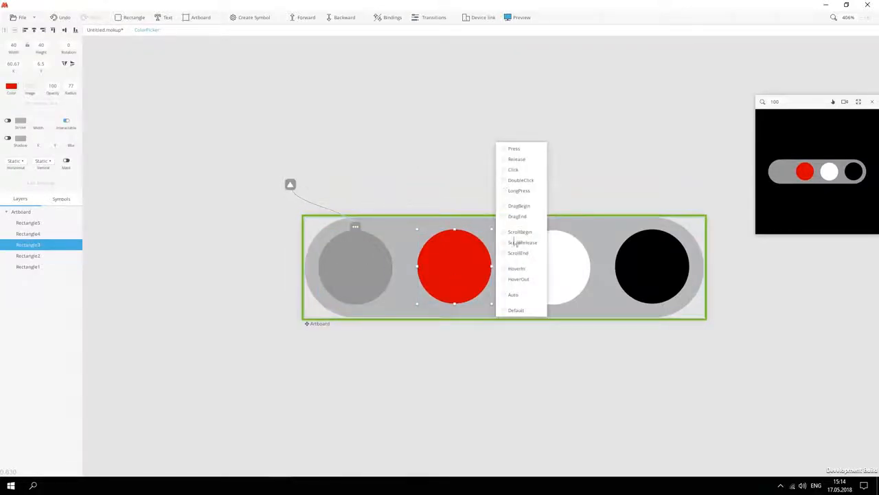
left_click_drag(508, 174, 433, 46)
left_click(525, 269)
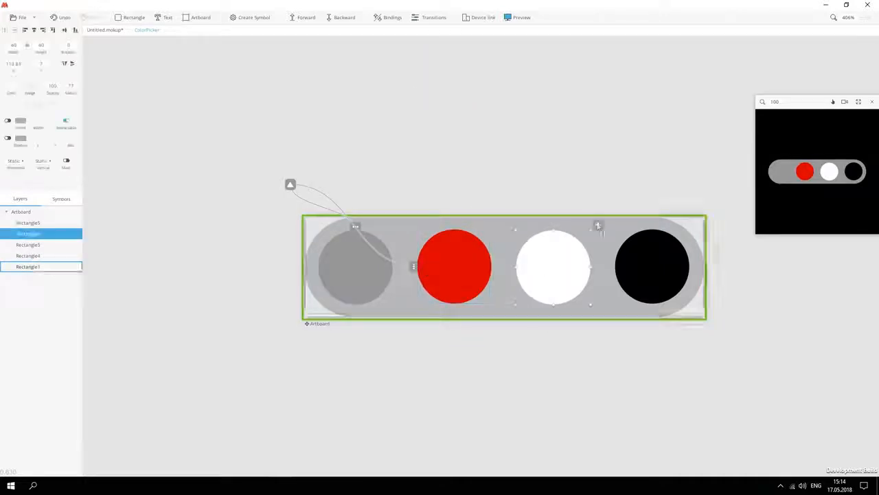
left_click(652, 269)
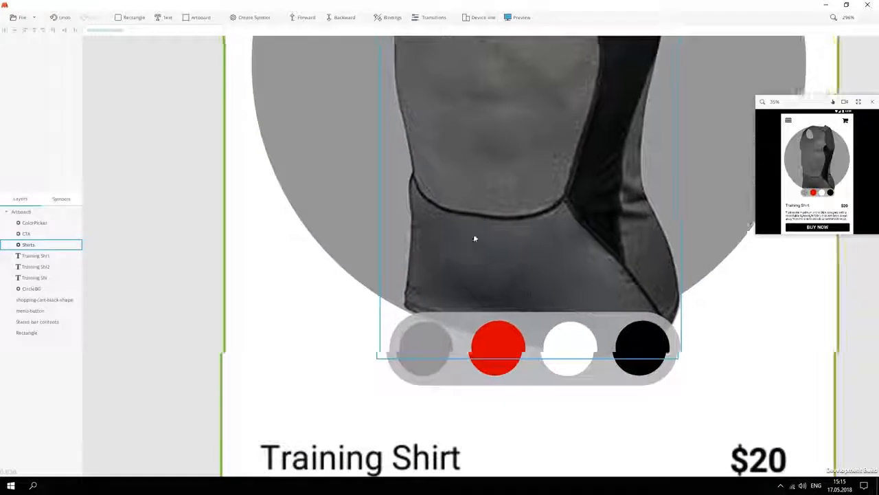
Step: Link the ColorPicker's Grey action on the product page to the grey artboard of the Shirts symbol
left_click(533, 395)
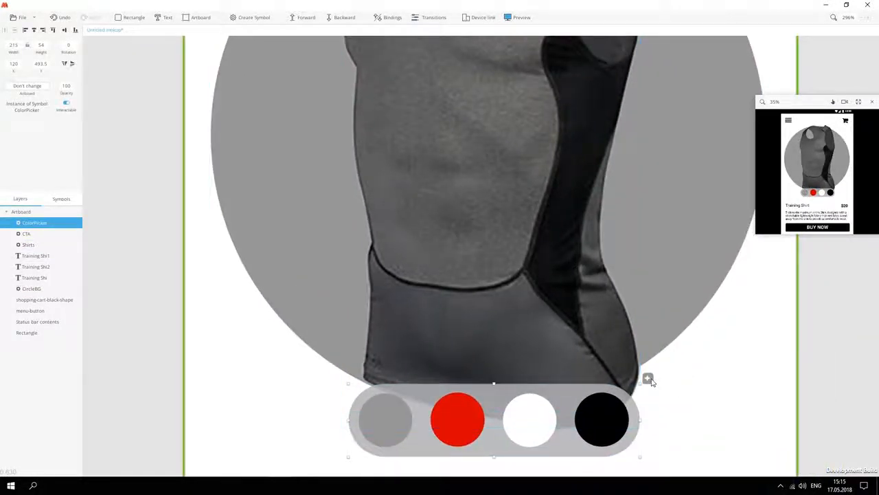
left_click(647, 378)
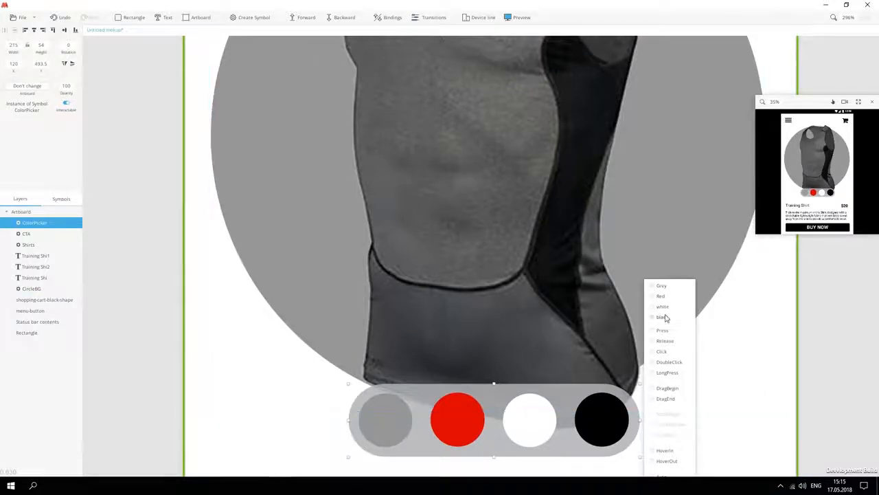
left_click(658, 286)
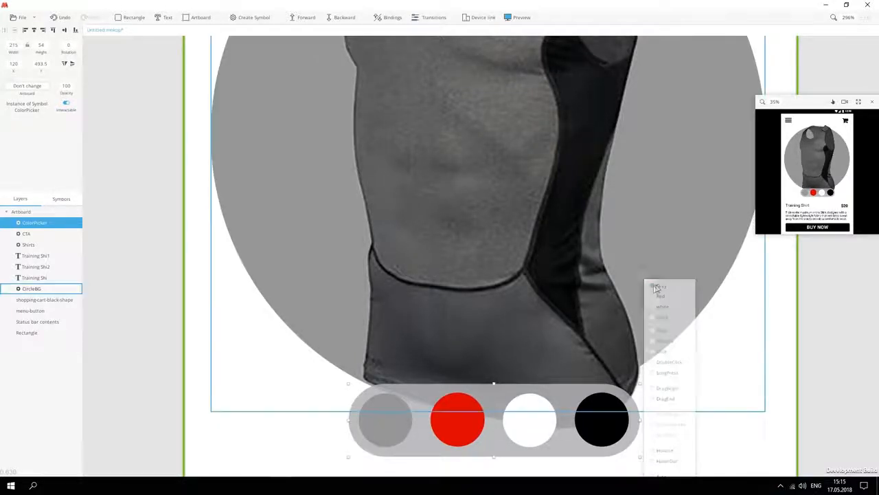
left_click_drag(524, 217, 525, 218)
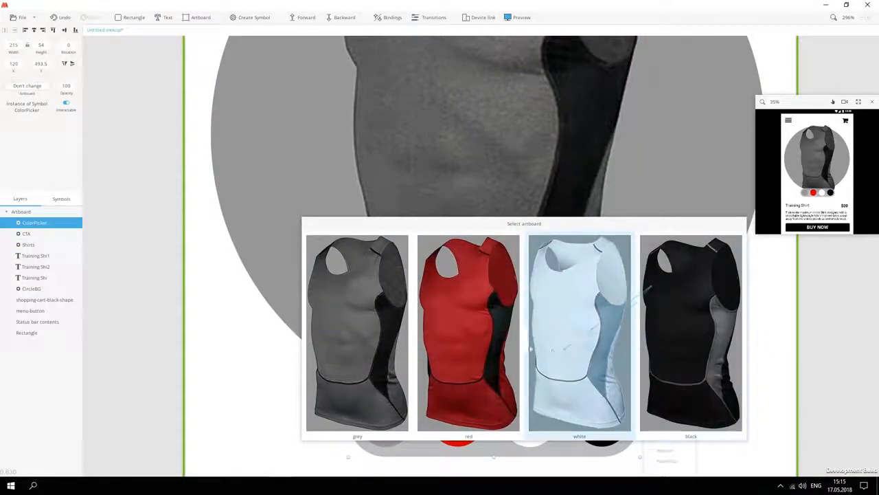
left_click(372, 266)
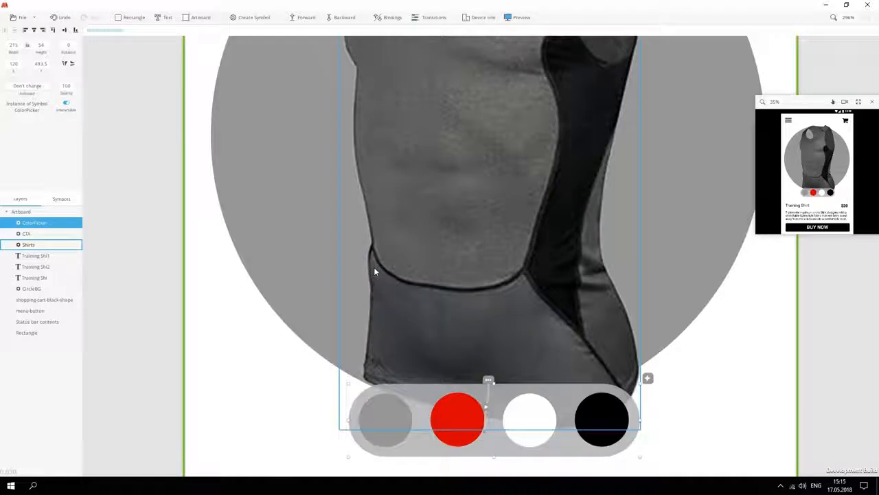
Step: Move the ColorPicker aside to examine its link to the shirt, and return it to the shirt's lower edge
scroll(510, 450, "down", 3)
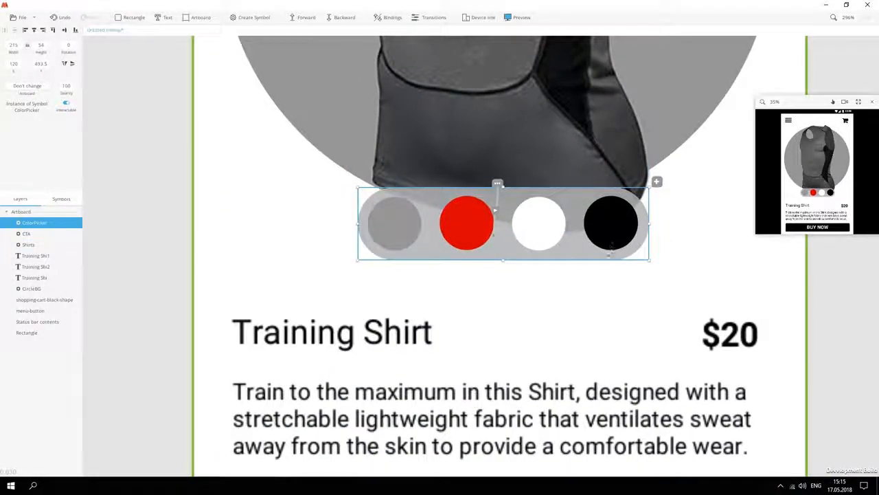
left_click_drag(563, 285, 618, 282)
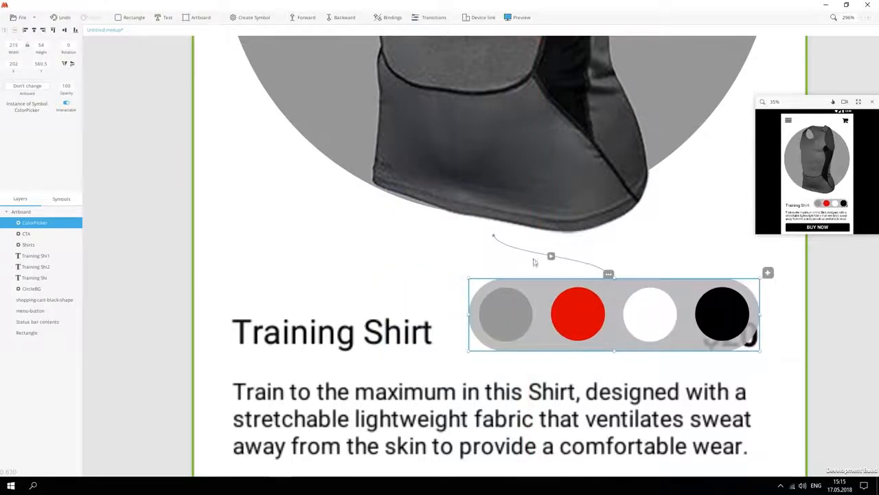
left_click(551, 256)
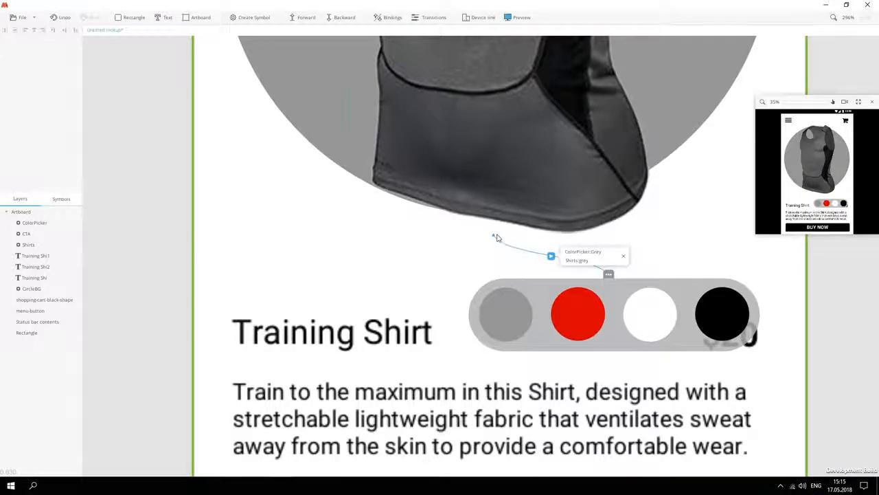
left_click(605, 320)
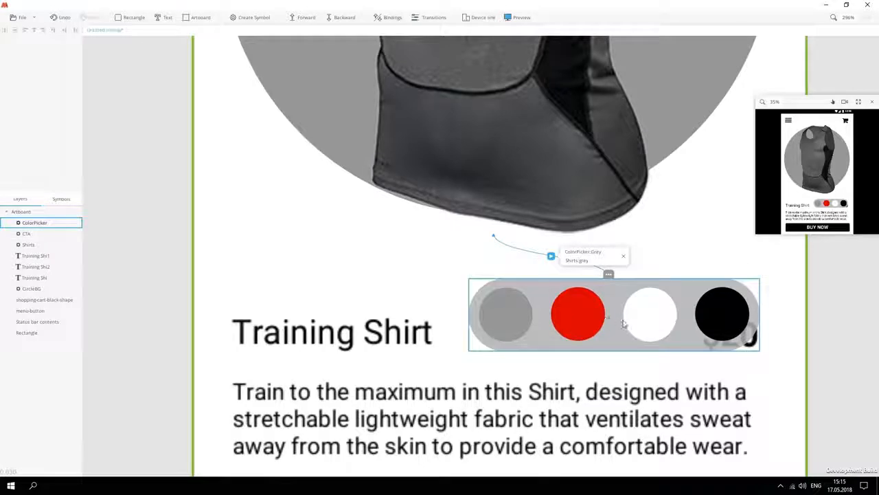
left_click_drag(605, 320, 514, 384)
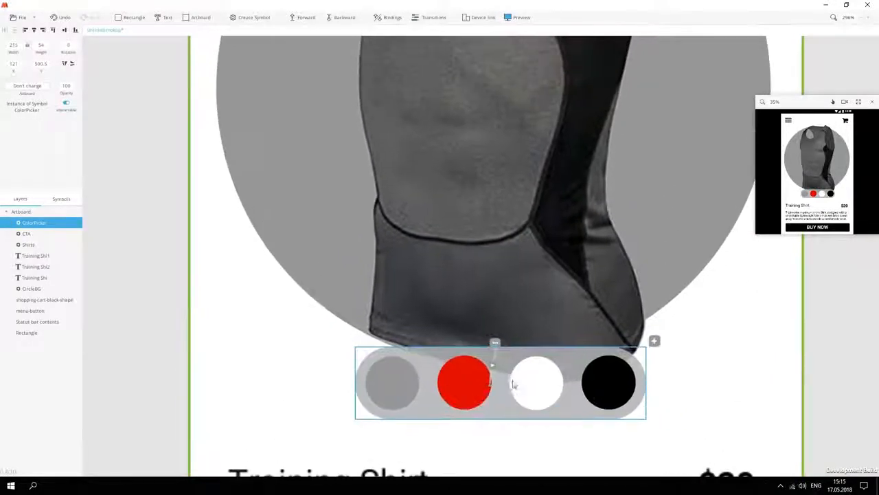
Step: Add a further link from the ColorPicker's Grey action on the product page
left_click(655, 342)
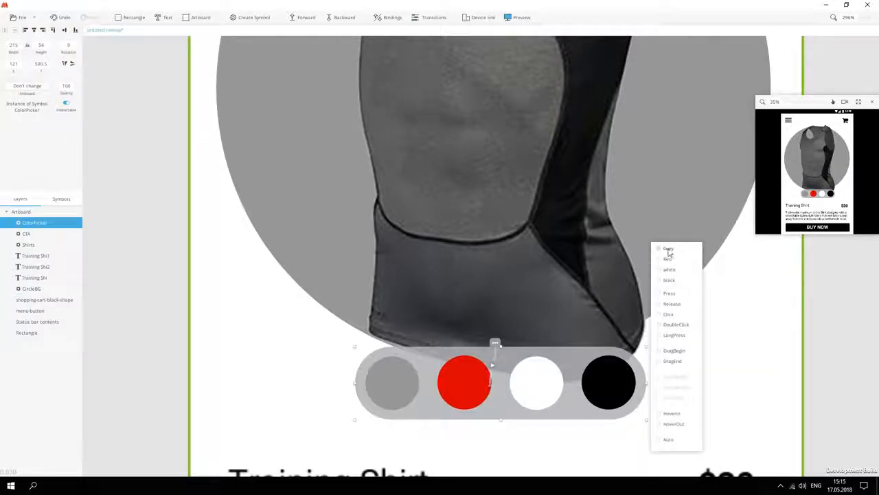
left_click_drag(674, 252, 86, 265)
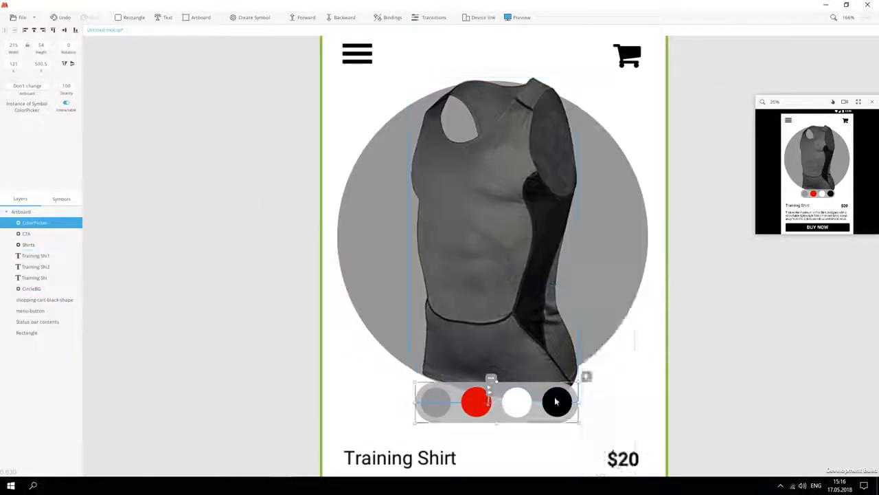
scroll(522, 329, "down", 3)
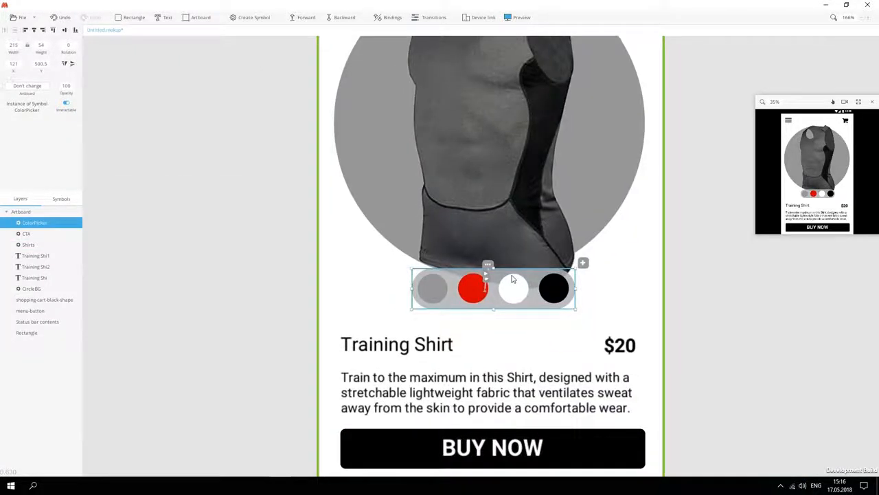
Step: Recentre the ColorPicker under the shirt and move the title, price and description texts up slightly
left_click_drag(512, 278, 479, 293)
scroll(252, 293, "down", 3)
left_click(336, 323)
left_click(388, 350, "shift")
left_click(466, 325, "shift")
left_click_drag(466, 327, 465, 323)
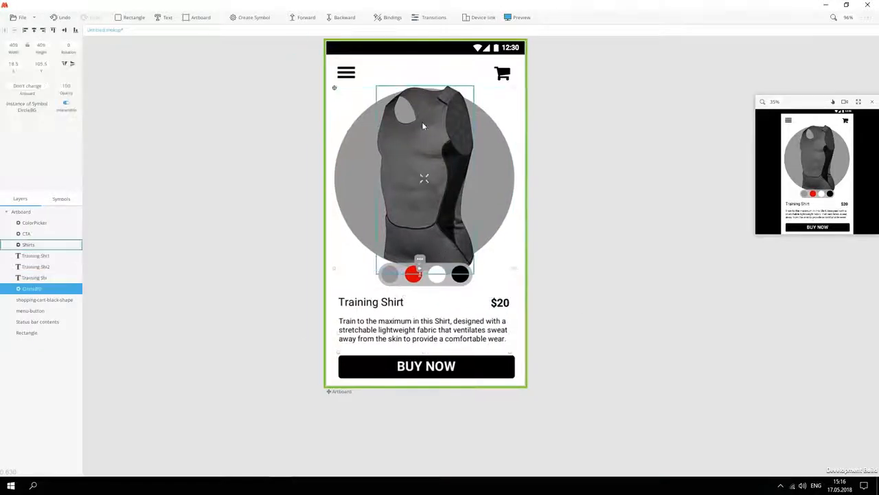
Step: Create a symbol named ShirtContent from the background circle, shirt, ColorPicker and three texts, excluding the CTA button
left_click(40, 288)
left_click(35, 223, "shift")
left_click(35, 233, "ctrl")
type("sSh")
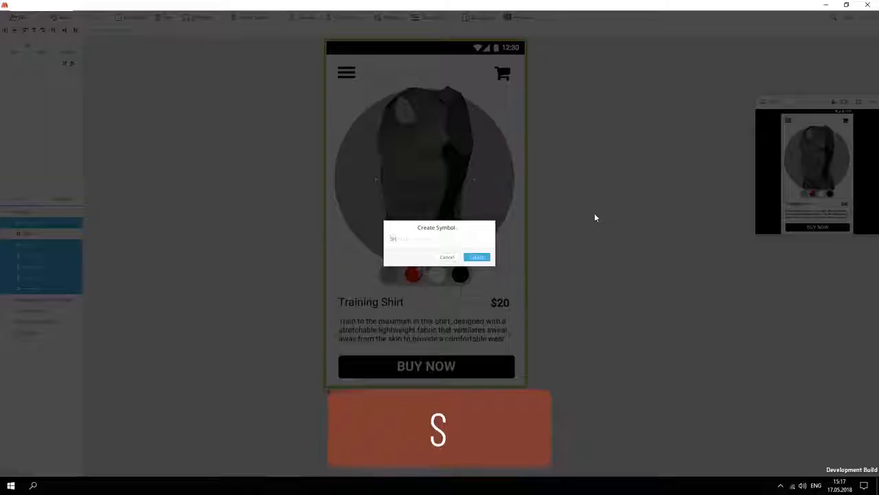
key("Return")
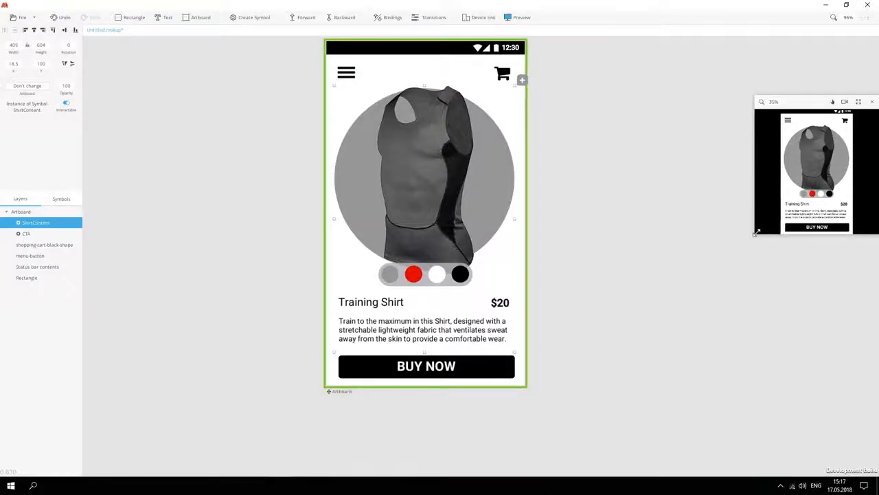
Step: Enlarge the preview window and set the ShirtContent instance's artboard to Artboard
left_click_drag(757, 232, 609, 398)
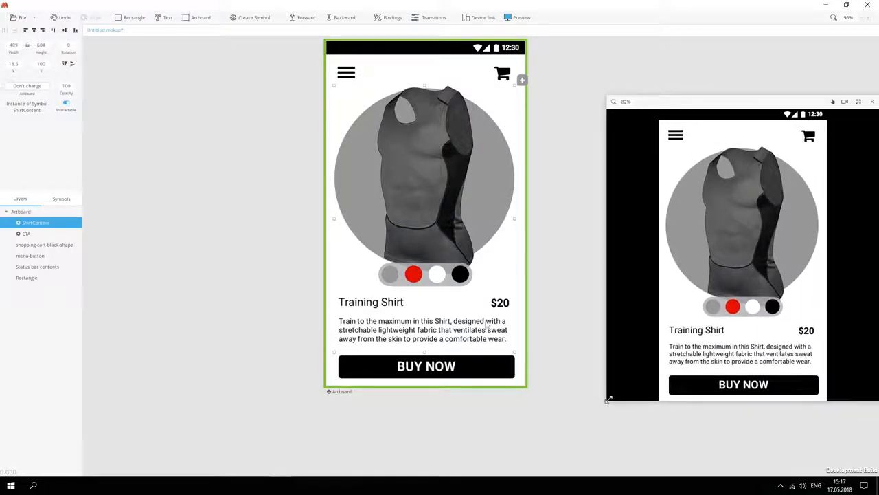
left_click(26, 88)
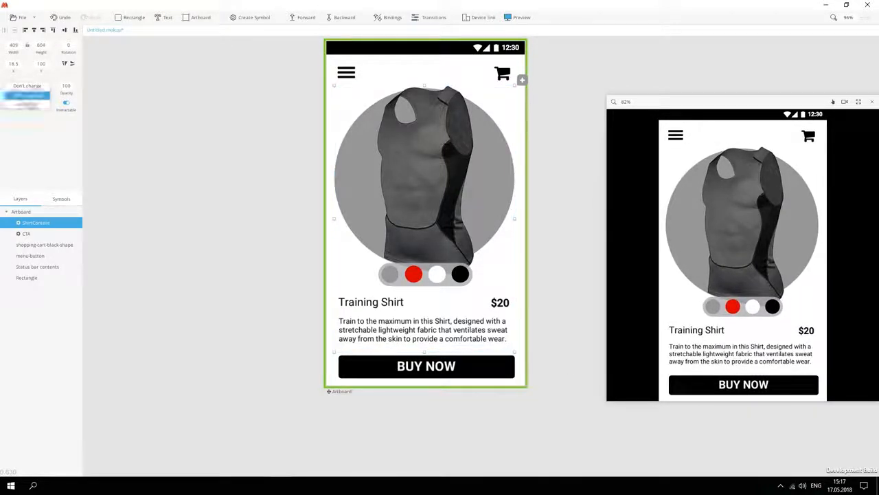
left_click(25, 94)
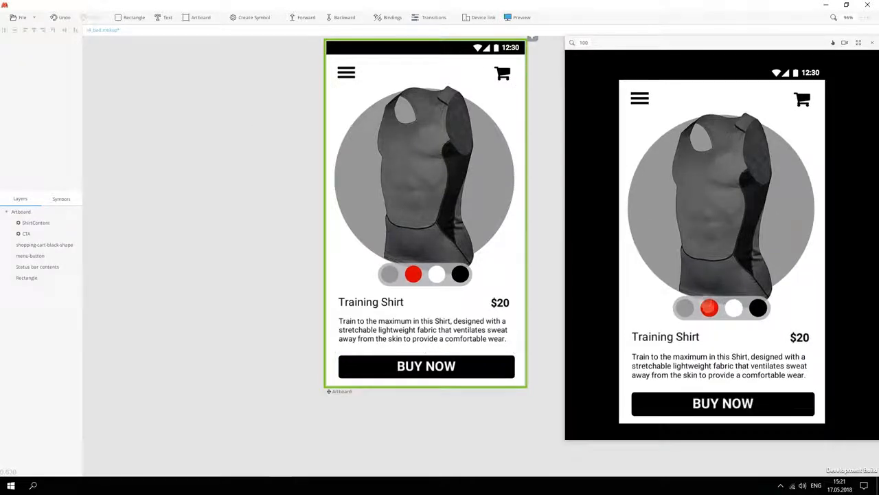
Step: Test the grey, red, white and black swatches in the preview to examine how the shirt variants switch
left_click(708, 306)
left_click(684, 307)
left_click(733, 307)
left_click(758, 308)
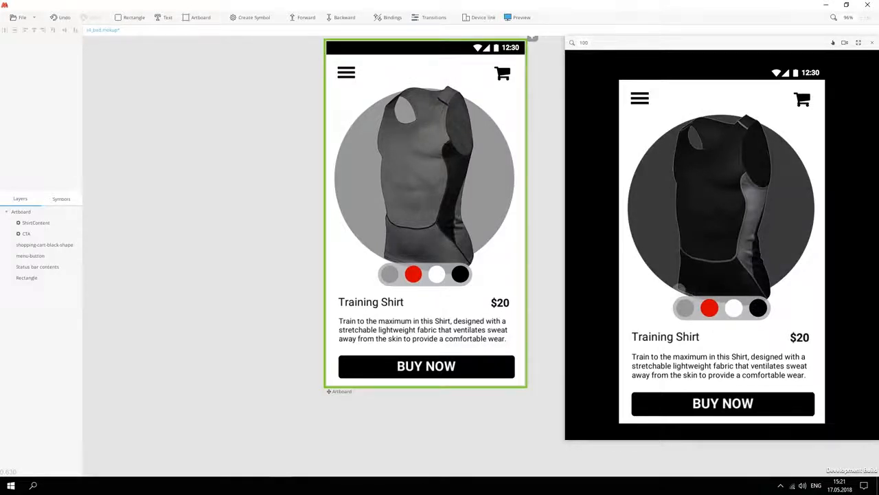
left_click(685, 308)
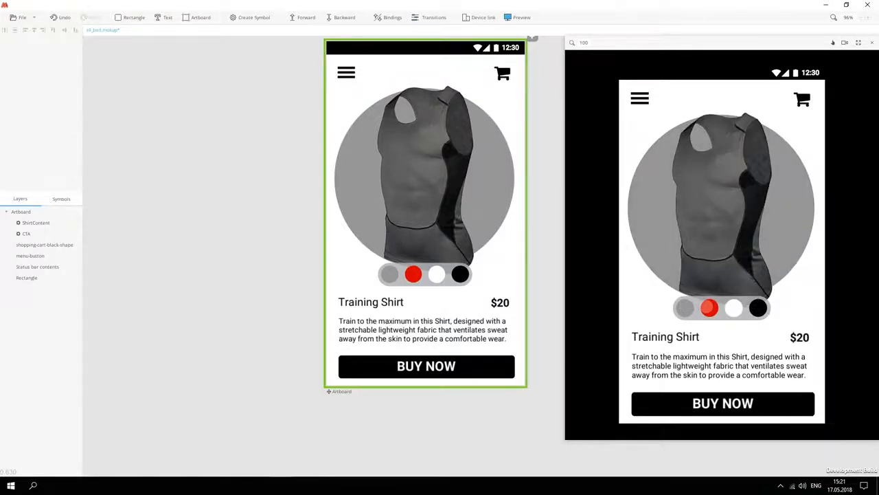
left_click(710, 307)
left_click(734, 308)
left_click(758, 308)
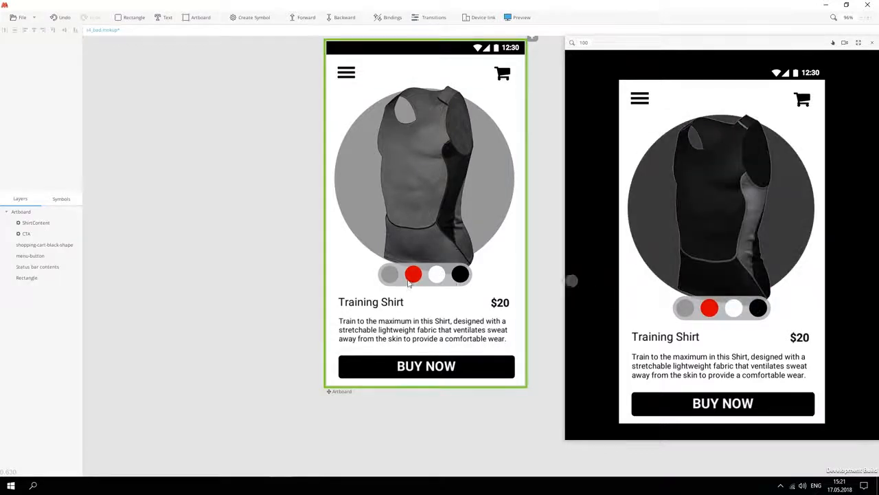
left_click(410, 283)
Step: Create a symbol named shoppingcart from the cart icon in the product page header
left_click_drag(289, 200, 237, 225)
left_click(448, 100)
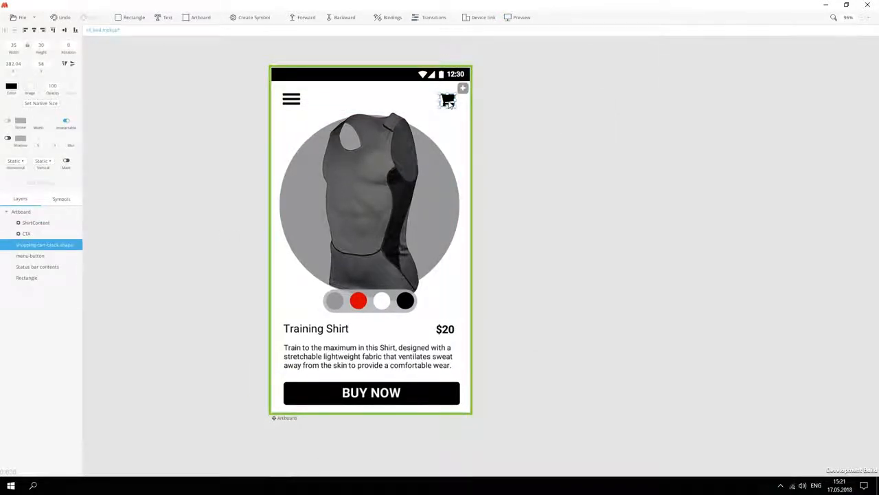
type("sshoppingcart")
key("Return")
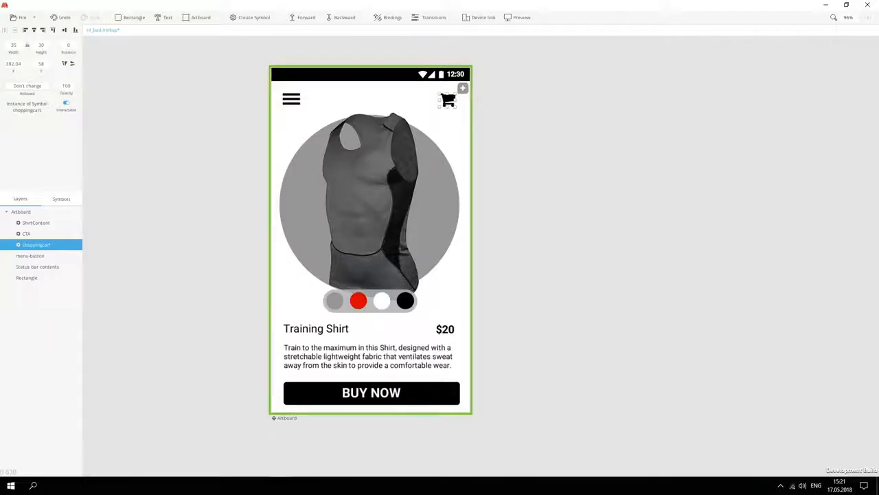
Step: Open the shoppingcart symbol, enlarge its artboard to about 55 by 47 around the cart, and duplicate the artboard
double_click(448, 101)
scroll(447, 105, "up", 5)
left_click(430, 136)
left_click_drag(469, 131, 517, 181)
key("ctrl+d")
Step: Draw a 12 by 12 square near the cart's left wheel on the duplicate artboard and round it with radius 64
left_click(130, 17)
left_click_drag(547, 205, 487, 145)
scroll(489, 147, "up", 5)
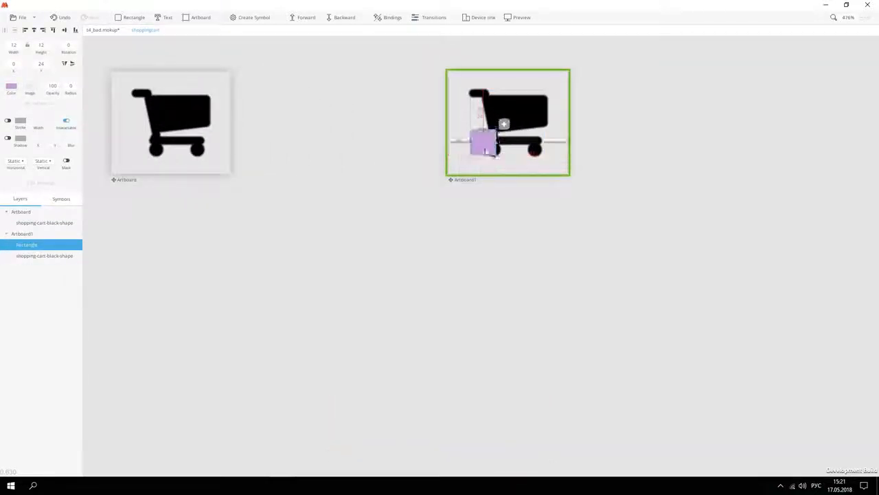
left_click_drag(71, 90, 492, 152)
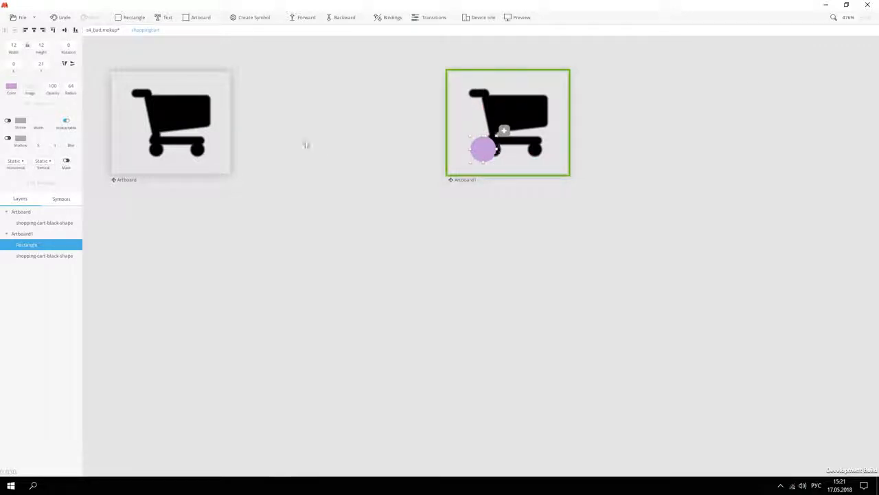
Step: Fill the small badge circle orange, nudge it slightly towards the cart, and return to the product page
left_click(11, 87)
left_click_drag(14, 175, 18, 176)
left_click(85, 94)
left_click(486, 148)
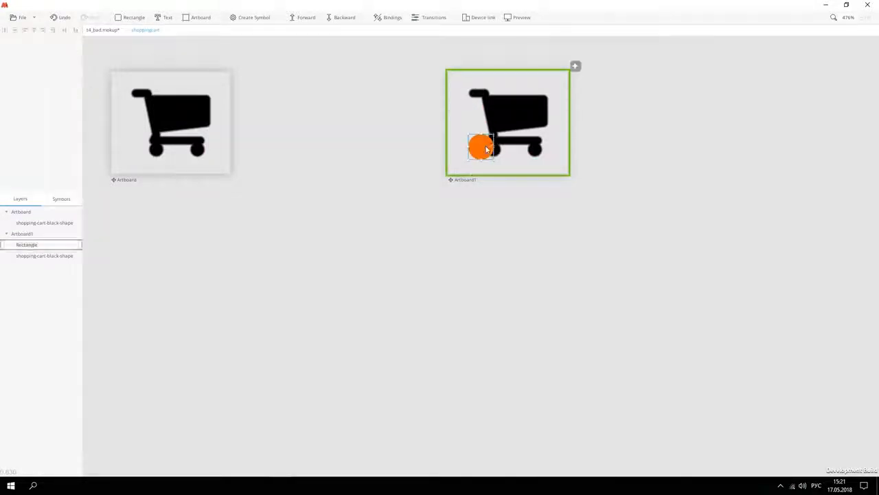
left_click_drag(485, 148, 491, 148)
left_click(344, 137)
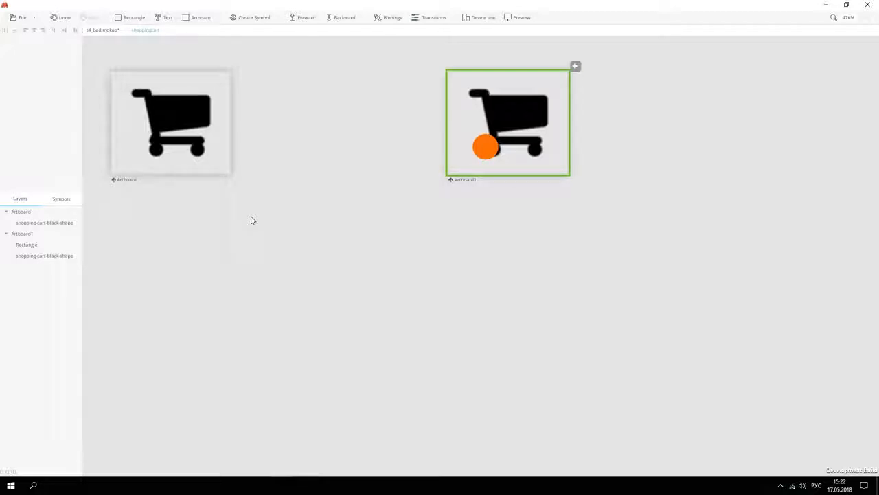
left_click(103, 29)
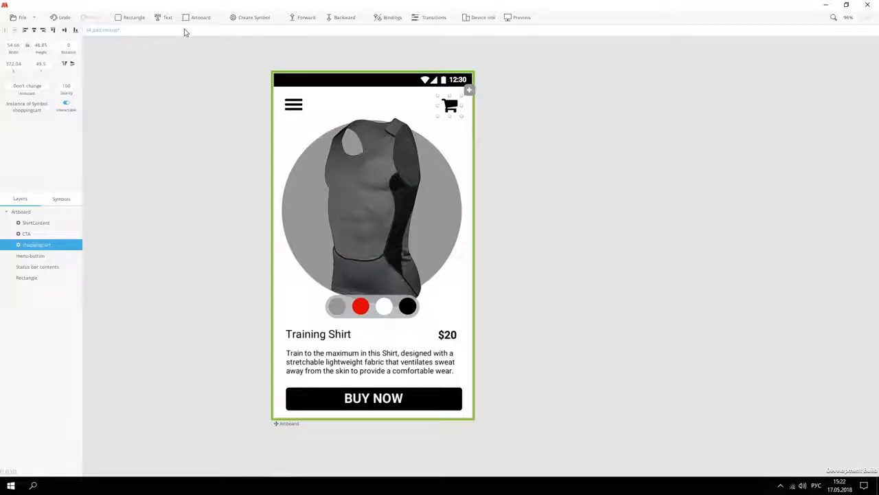
Step: Draw a square over the shirt's background circle, round it with radius 233, and size it slightly smaller than that circle, centred horizontally
left_click_drag(136, 22, 392, 235)
left_click_drag(299, 134, 343, 171)
left_click_drag(441, 279, 462, 299)
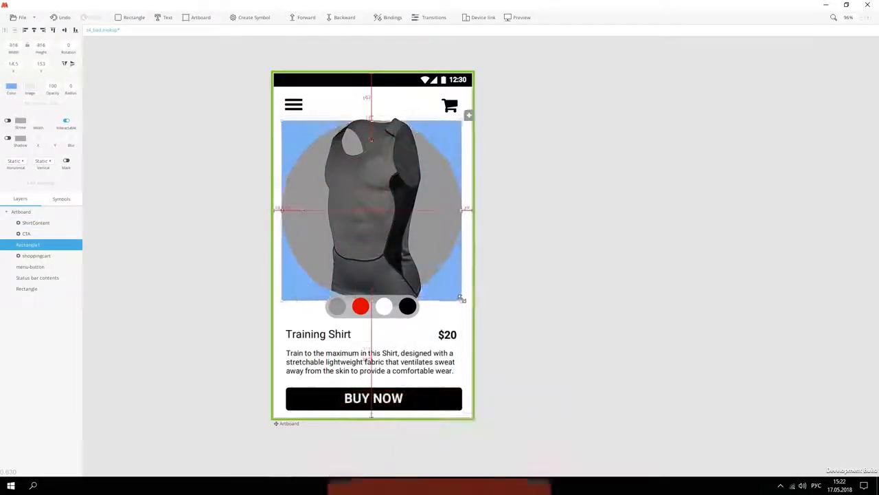
left_click_drag(64, 92, 166, 88)
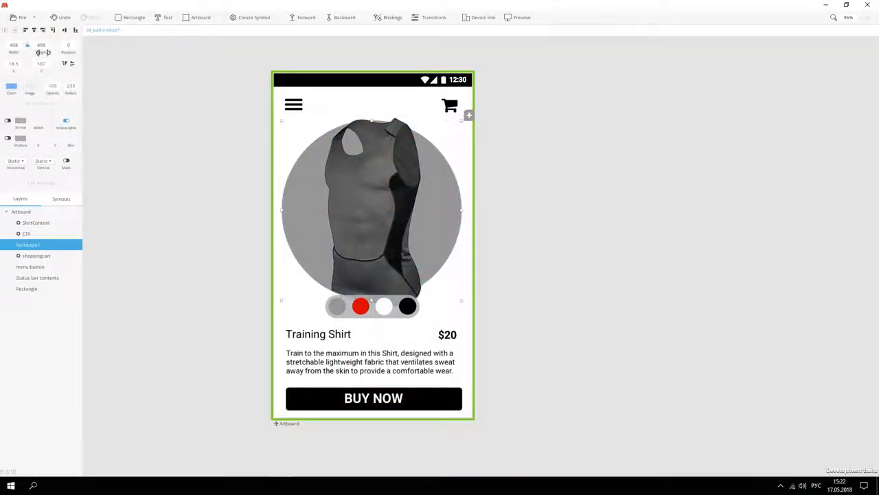
left_click_drag(42, 52, 34, 52)
left_click(34, 31)
Step: Fill the new circle with the background grey and move its layer above ShirtContent
left_click(11, 86)
left_click(7, 177)
left_click(317, 220)
left_click_drag(29, 244, 34, 220)
Step: Duplicate the grey circle as a 35 by 35 copy over the cart icon, and create a symbol named Animation from both circles
key("ctrl+d")
mouse_move(459, 121)
left_mouse_down()
mouse_move(387, 206)
mouse_move(454, 112)
left_mouse_up()
left_click(426, 175, "shift")
key("s")
key("alt+shift")
type("Animatio")
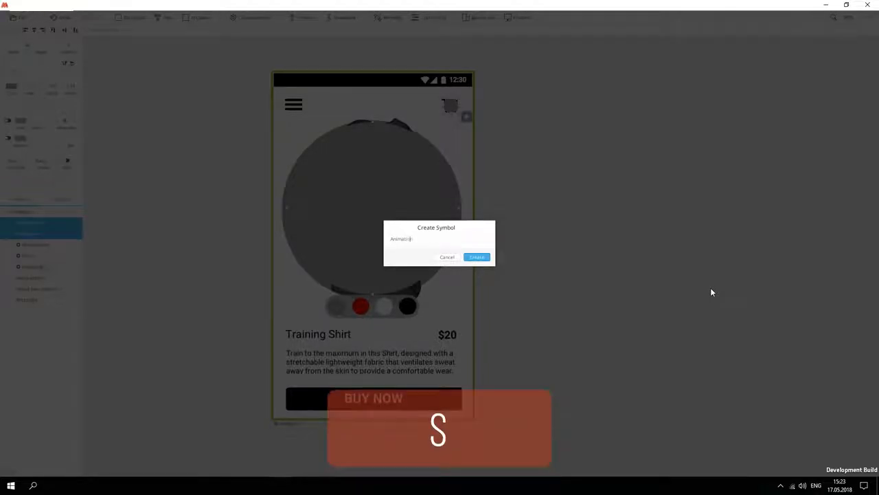
key("Return")
Step: In the Animation symbol, rename the small circle dummy and duplicate the artboard
double_click(416, 196)
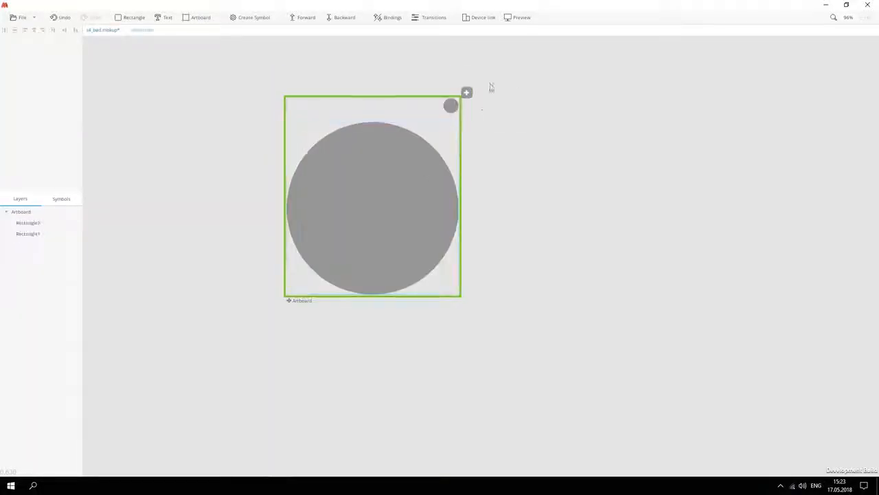
left_click(450, 106)
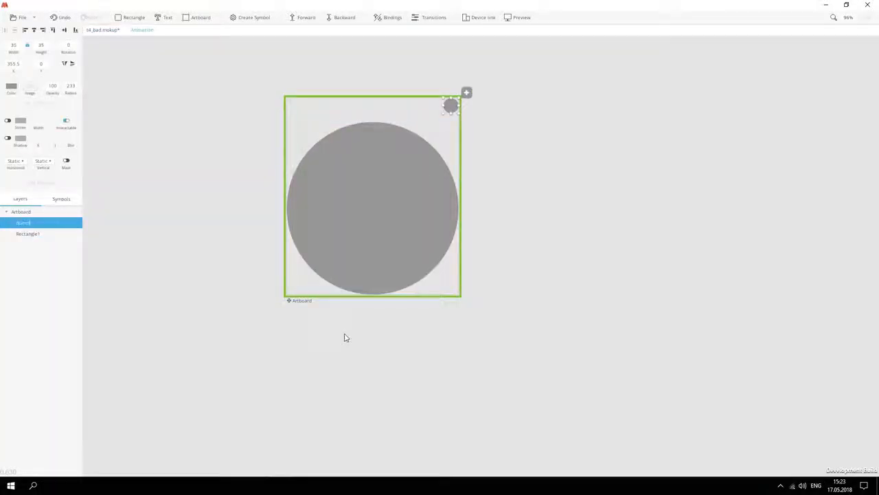
left_click(297, 300)
key("ctrl+d")
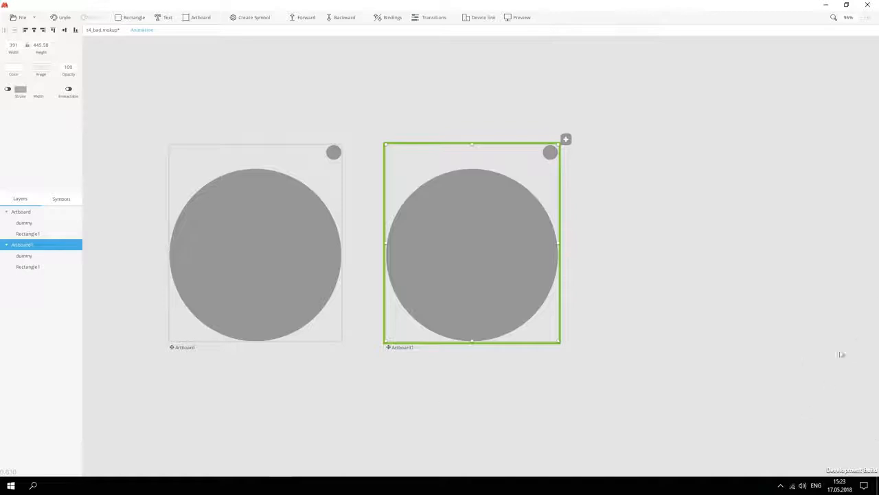
Step: On the duplicate artboard, shrink the large circle to 32 by 32 over the dummy with opacity 0, and delete both dummy circles
left_click(554, 261)
left_click_drag(556, 340, 550, 155)
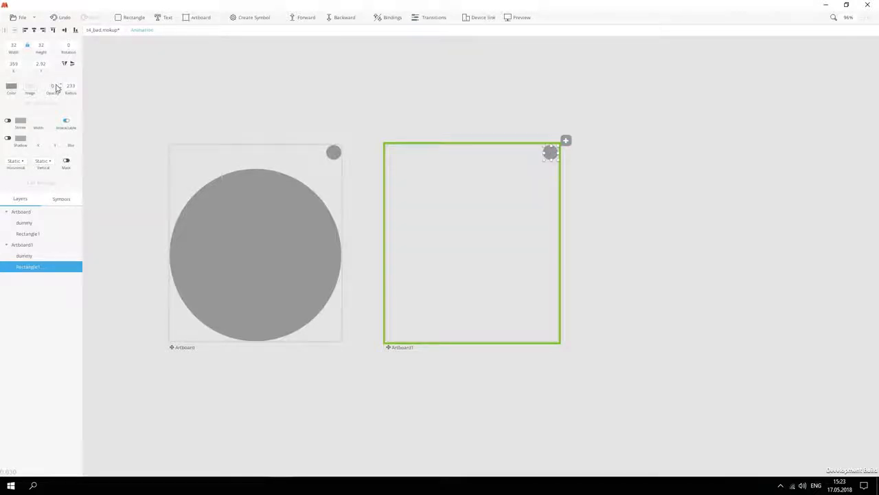
left_click(24, 255)
left_click(28, 222, "ctrl")
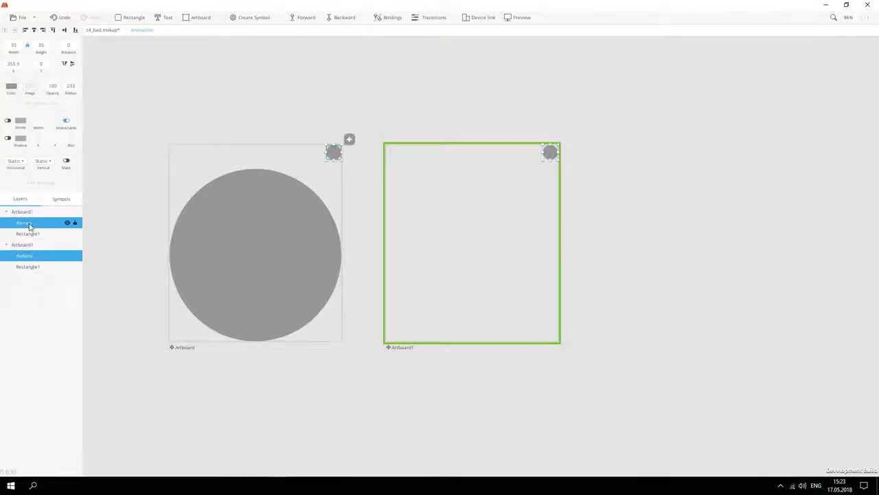
key("Delete")
left_click_drag(392, 277, 426, 280)
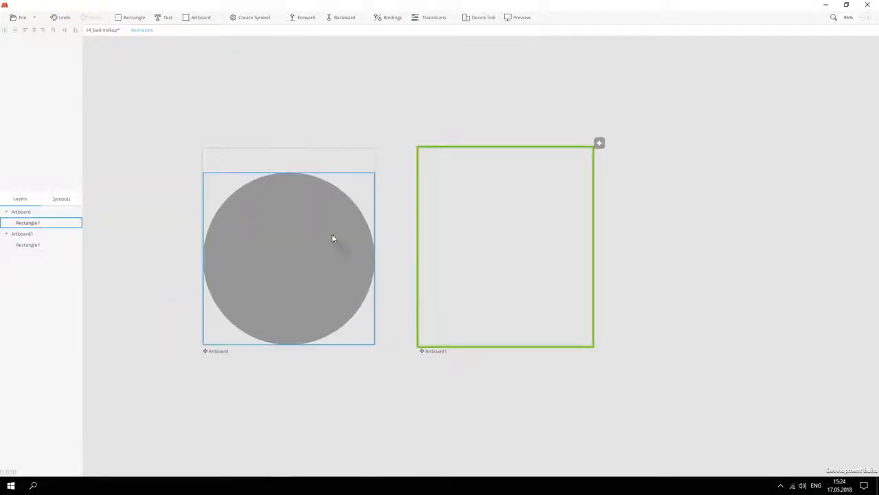
Step: Add an action to Artboard1 in the Animation symbol that links back to Artboard
left_click(21, 235)
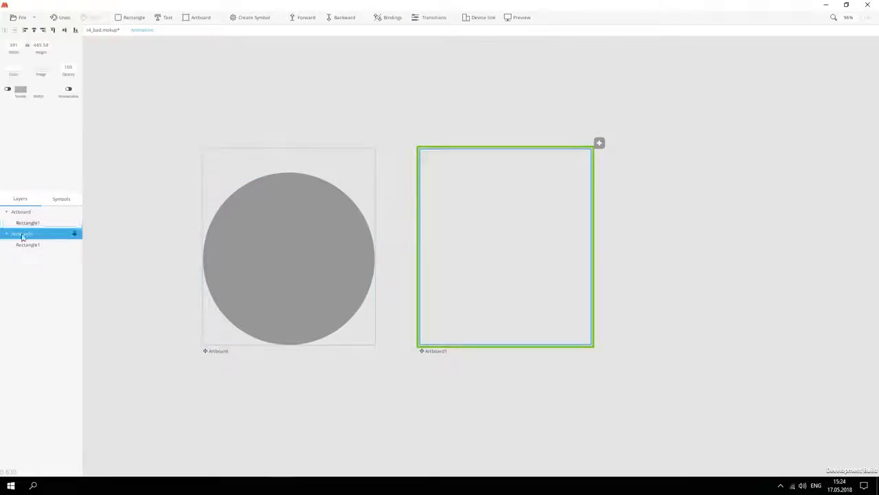
left_click(599, 144)
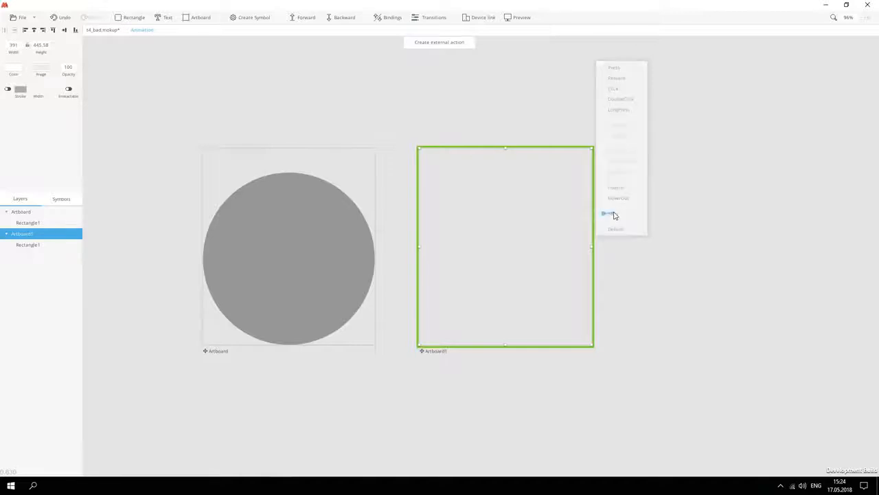
left_click_drag(611, 213, 353, 328)
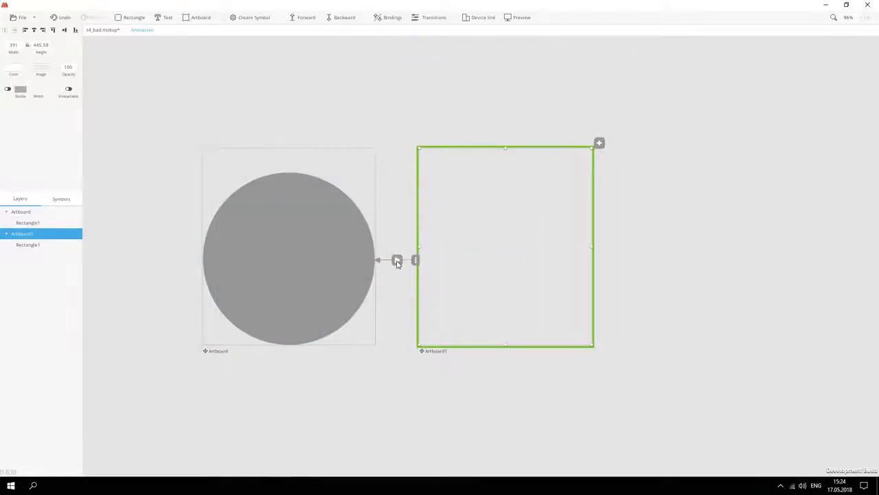
Step: Reduce the opacity, width, height, X and Y durations of the Artboard1-to-Artboard transition to zero and return to the product page
left_click(397, 261)
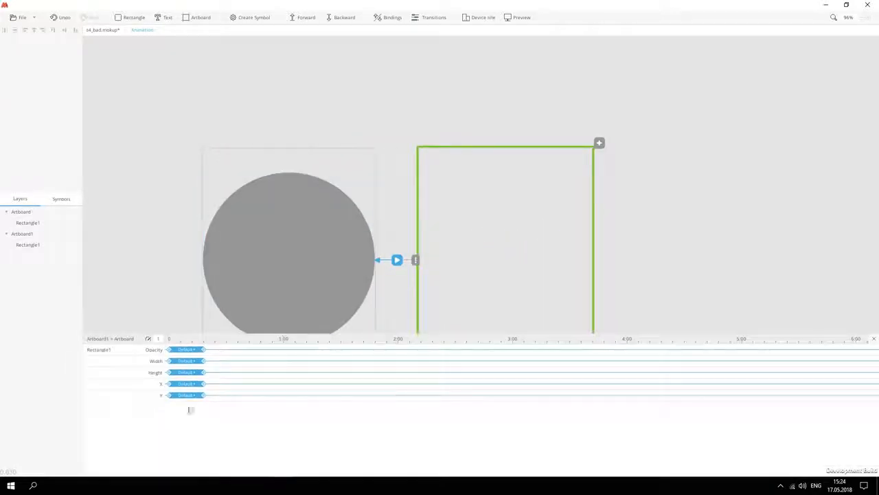
left_click_drag(163, 348, 150, 367)
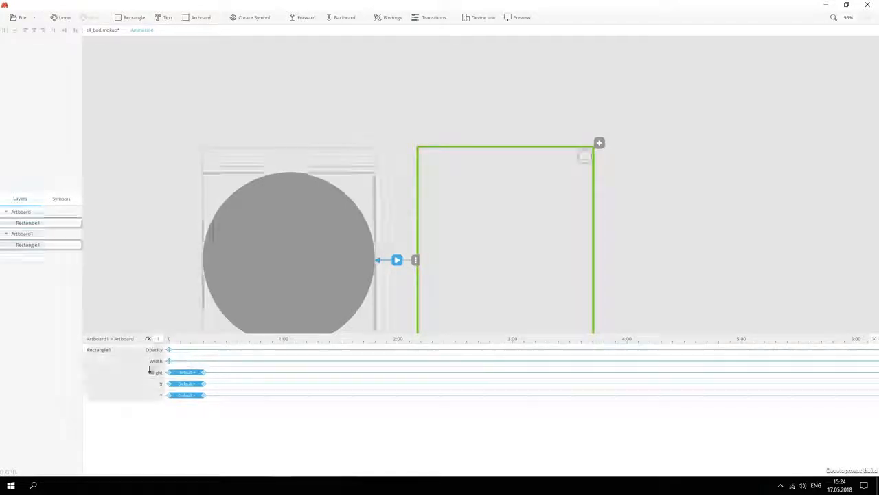
left_click_drag(204, 373, 131, 406)
left_click_drag(309, 335, 302, 395)
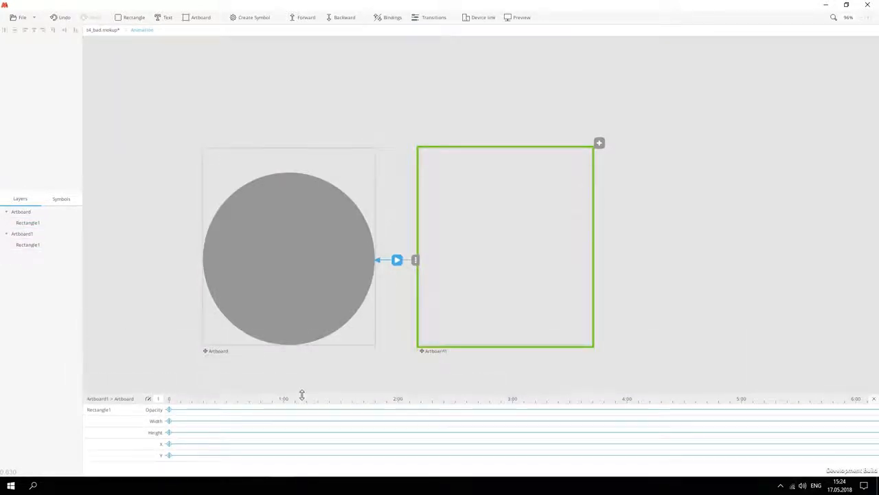
left_click_drag(159, 267, 170, 238)
key("Escape")
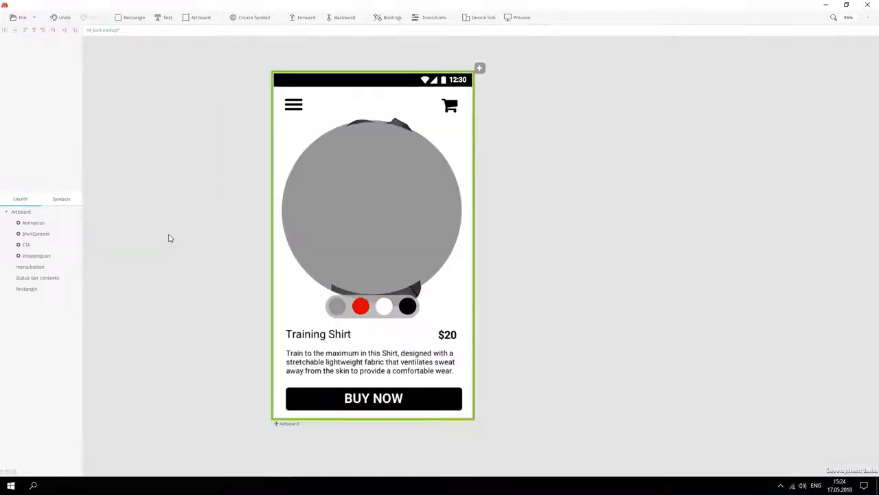
Step: Move the Animation symbol's layer below shoppingcart so it sits behind the shirt content
left_click(343, 206)
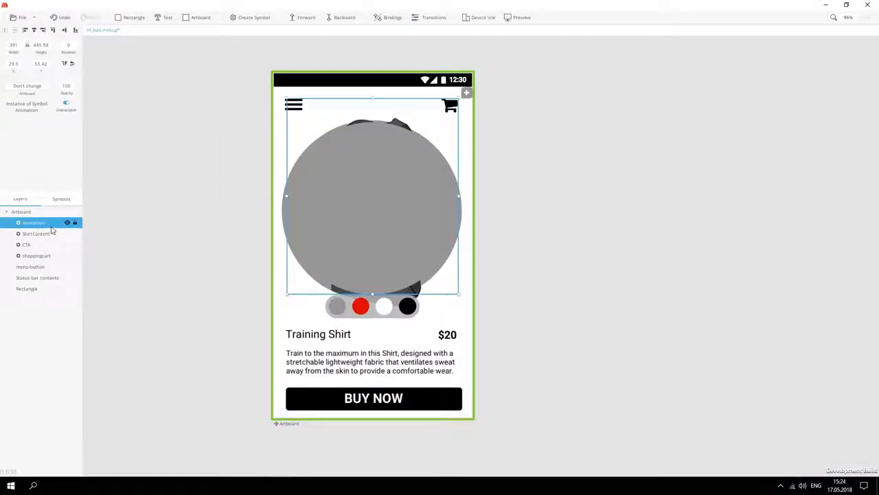
left_click_drag(50, 228, 48, 262)
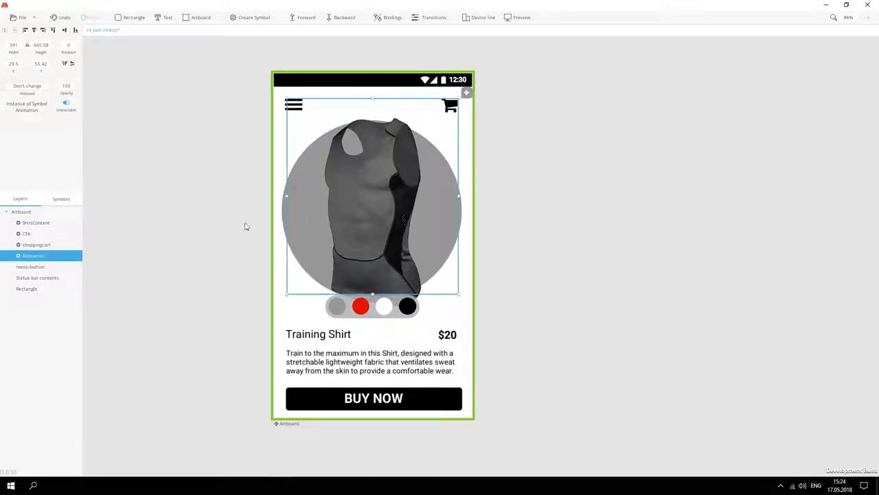
left_click(36, 222)
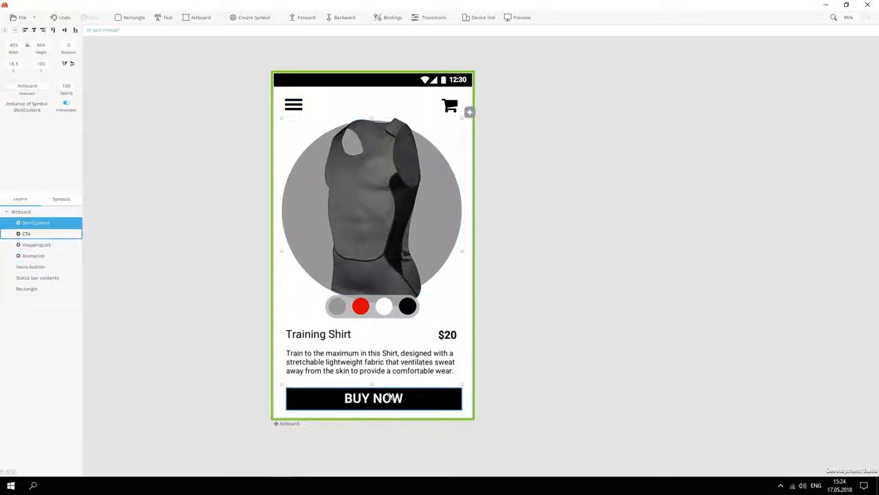
Step: Open the CTA symbol and create an external action on its Buy Now Clicked artboard
double_click(390, 397)
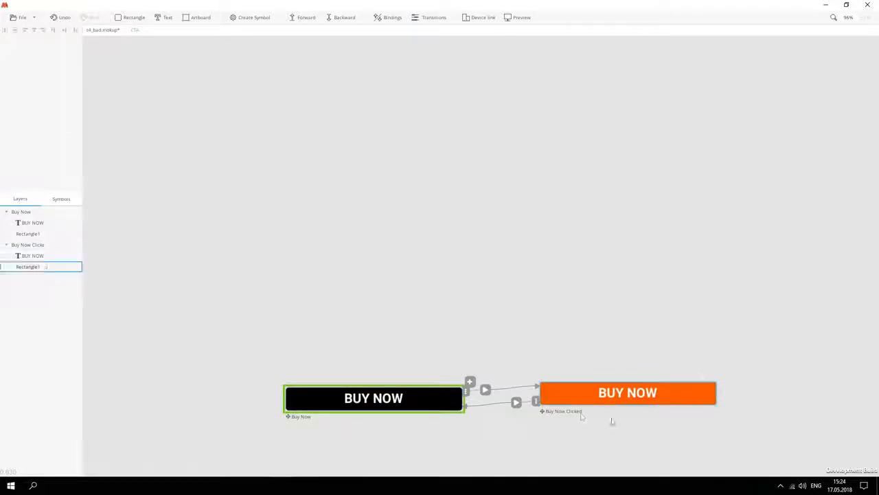
left_click(581, 414)
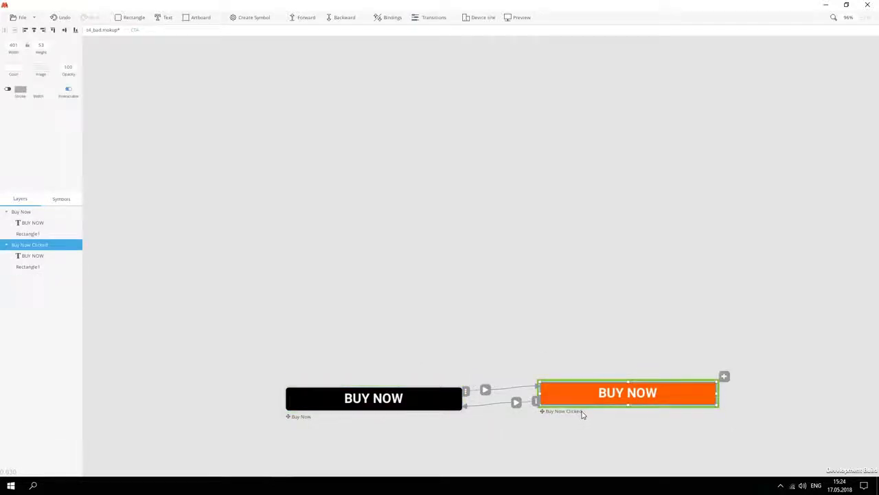
left_click(724, 377)
left_click_drag(738, 448, 430, 46)
scroll(471, 275, "up", 4)
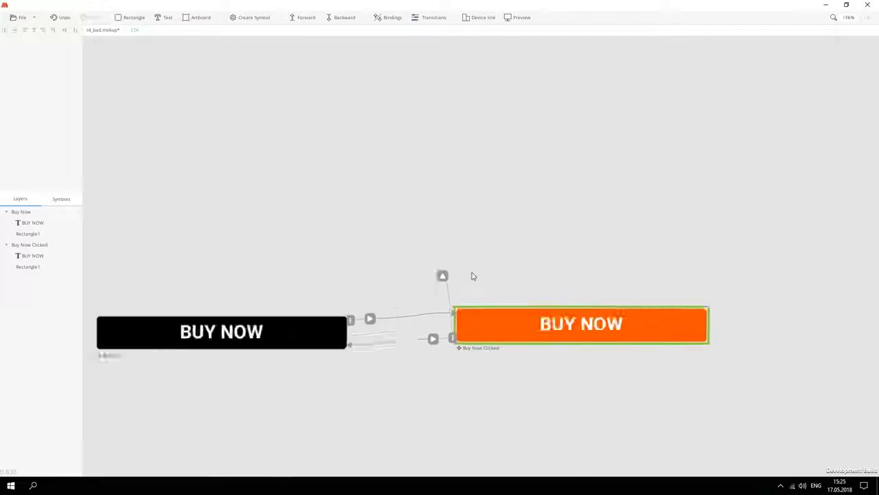
Step: Return from the CTA symbol to the product page and hide the ShirtContent layer
left_click(589, 347)
left_click(372, 168)
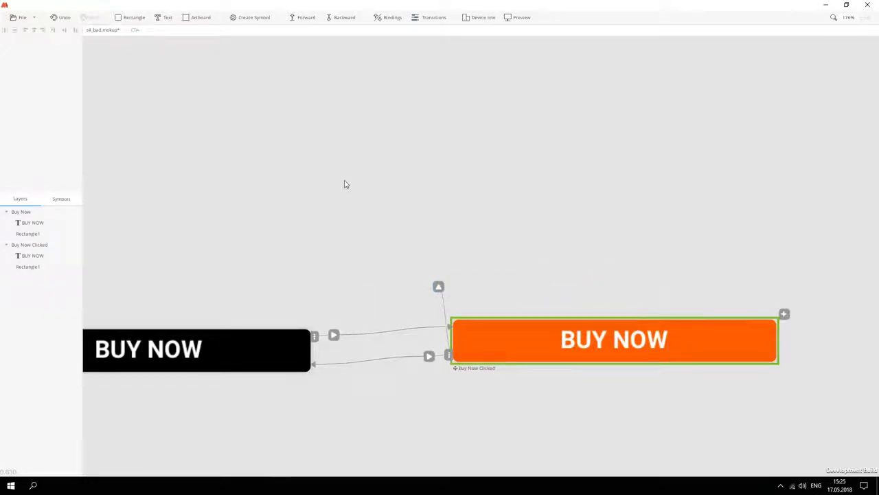
left_click(104, 32)
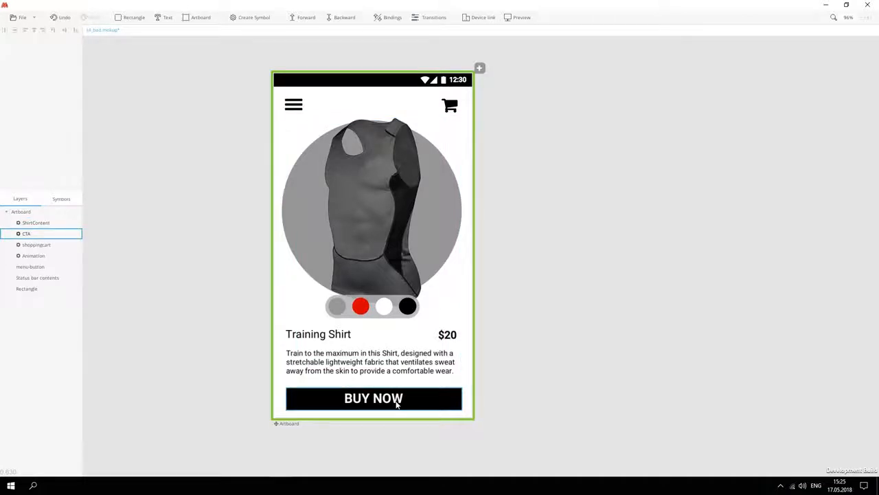
left_click(371, 199)
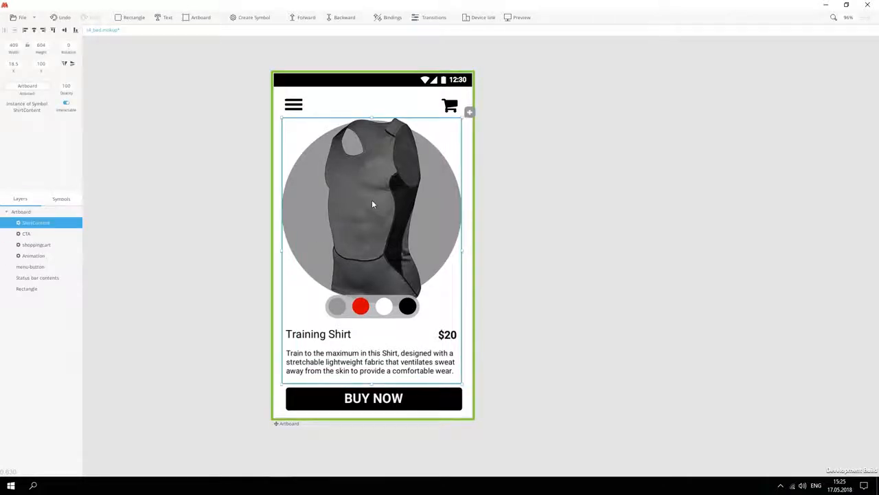
left_click(68, 223)
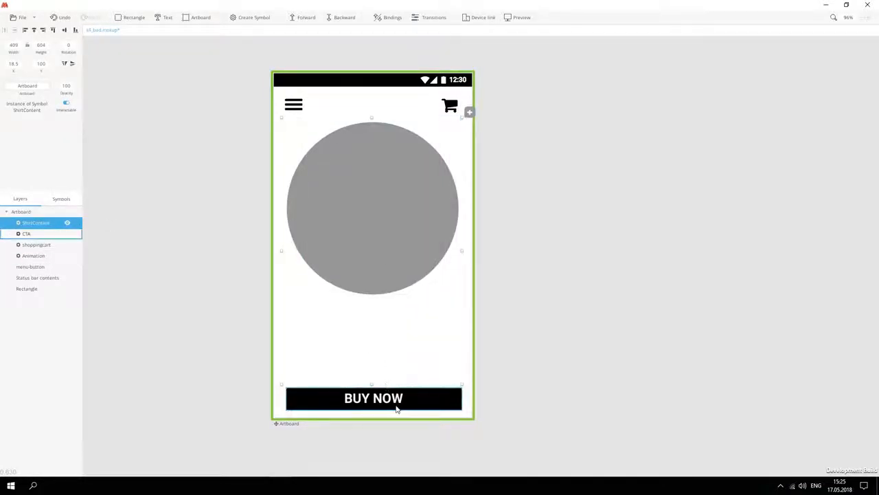
Step: Link the CTA instance's Clicked action to Artboard1 of the Animation symbol
left_click(397, 408)
left_click(472, 385)
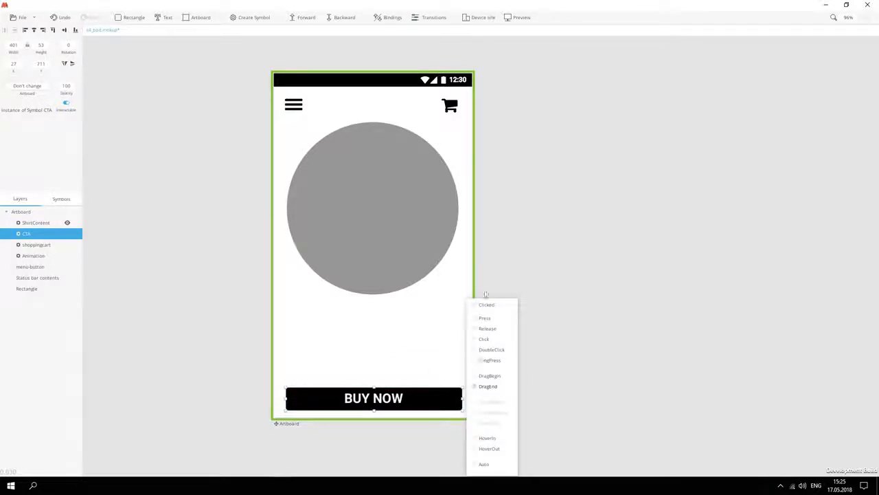
left_click_drag(491, 307, 366, 231)
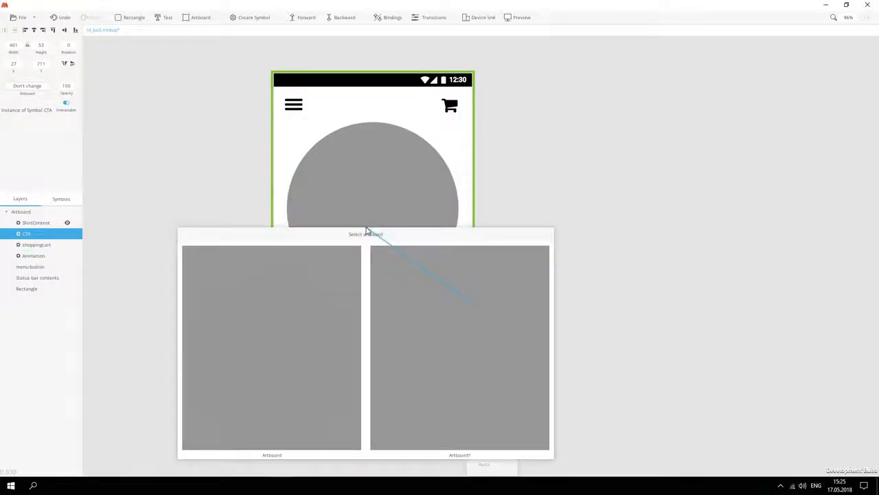
left_click(443, 312)
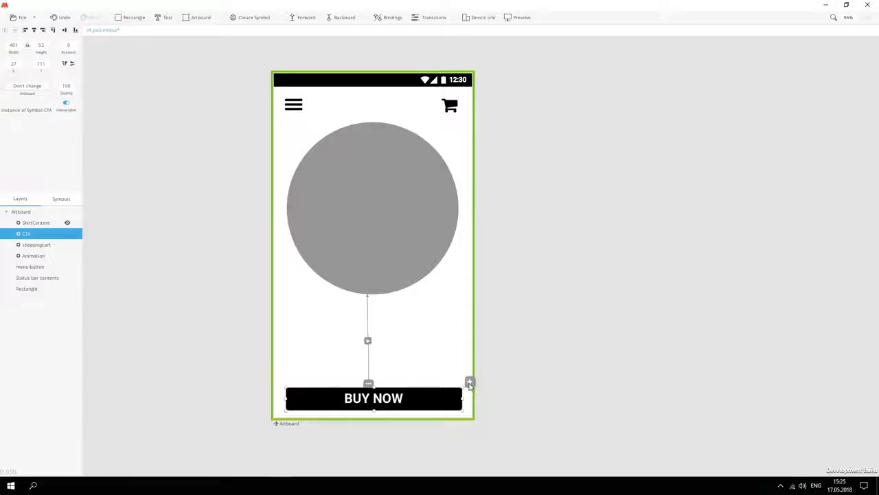
Step: Link the CTA instance's Clicked action to Artboard1 of the shoppingcart symbol and show the ShirtContent layer again
left_click(470, 383)
left_click(491, 307)
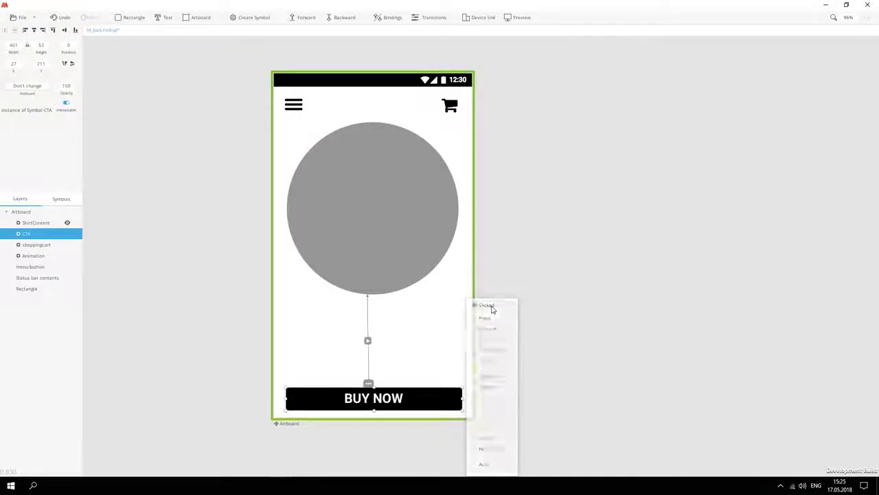
left_click(450, 103)
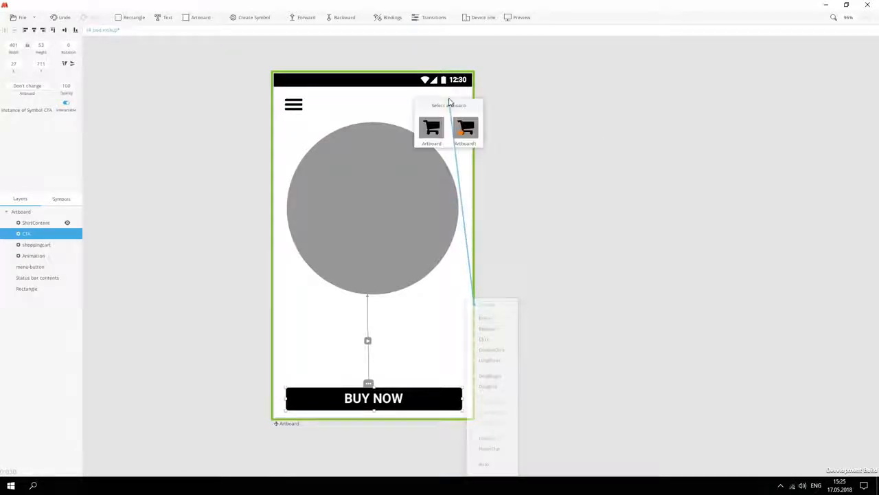
left_click(465, 130)
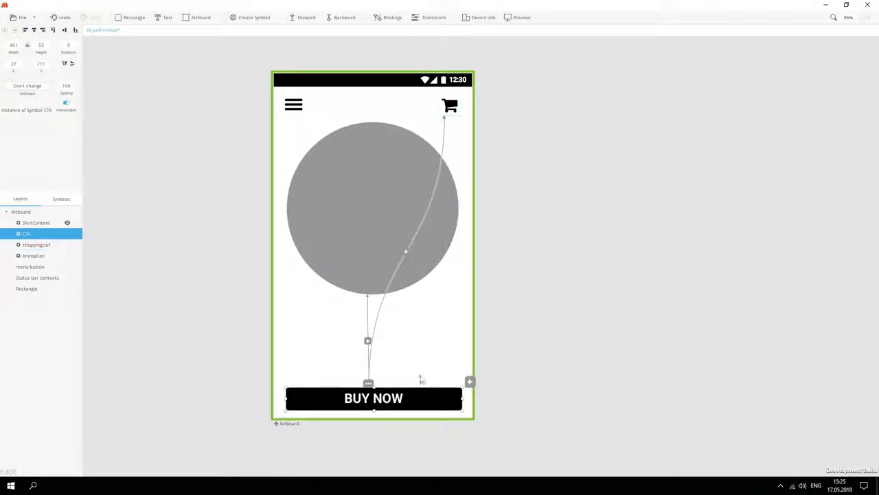
left_click(368, 342)
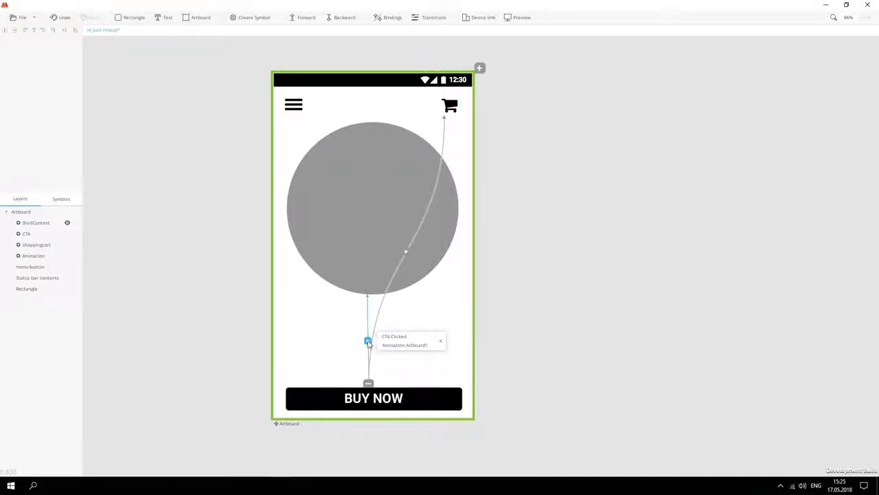
left_click(67, 222)
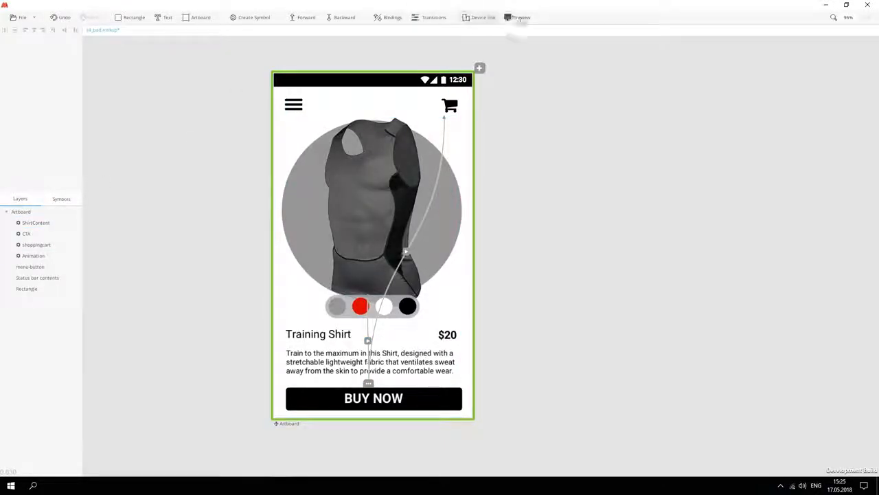
Step: Preview the prototype and trigger BUY NOW repeatedly to test the cart animation
left_click(521, 18)
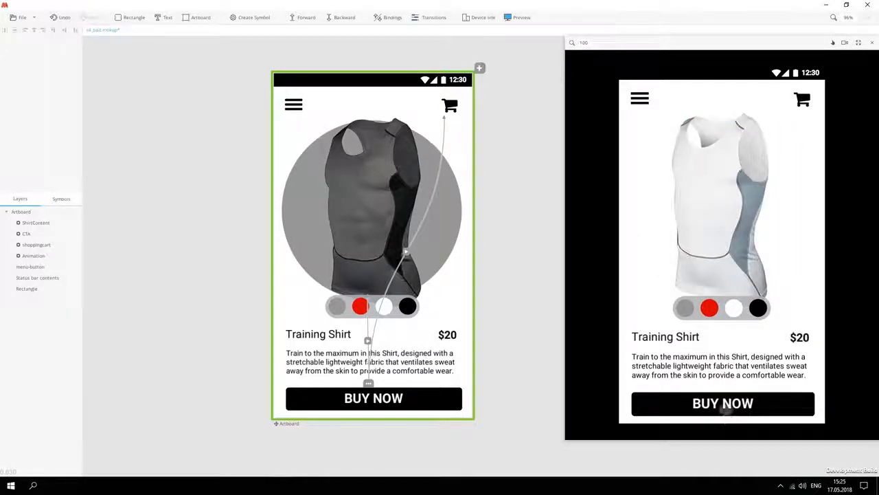
left_click(726, 404)
left_click(726, 404)
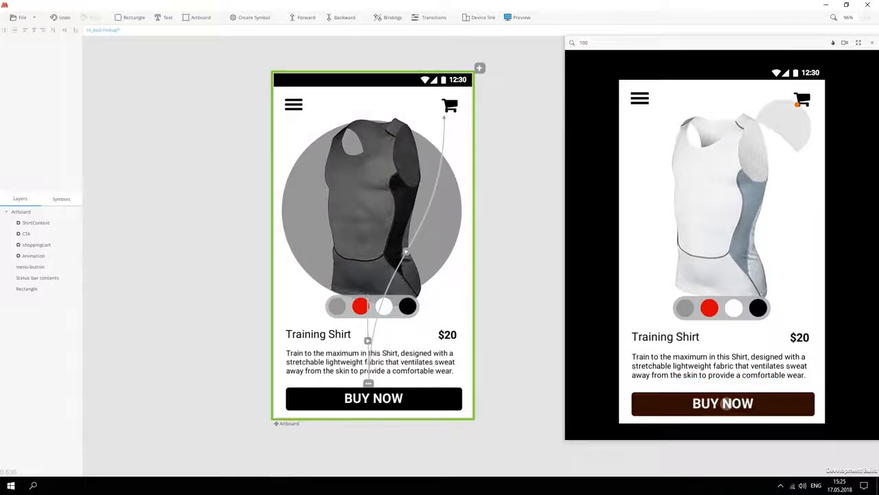
left_click(726, 403)
left_click(726, 403)
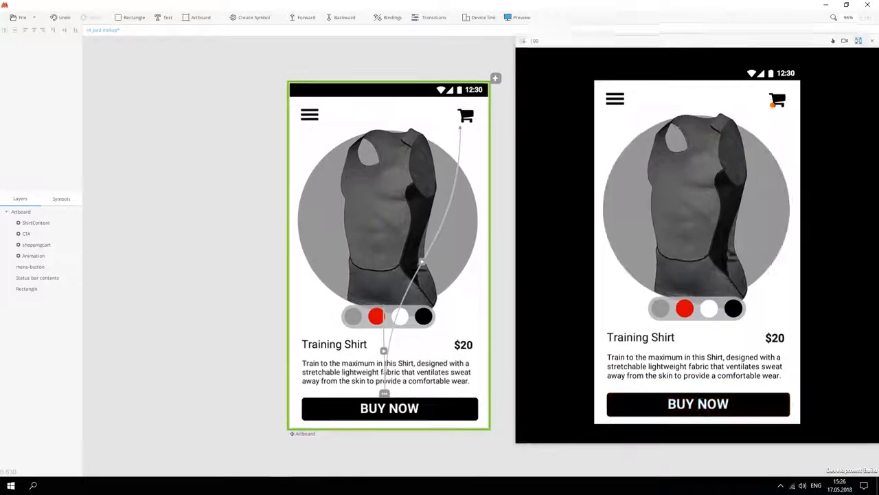
Step: Test the red, grey and white colour swatches and BUY NOW in the full-screen preview, and return to the editor
left_click(857, 42)
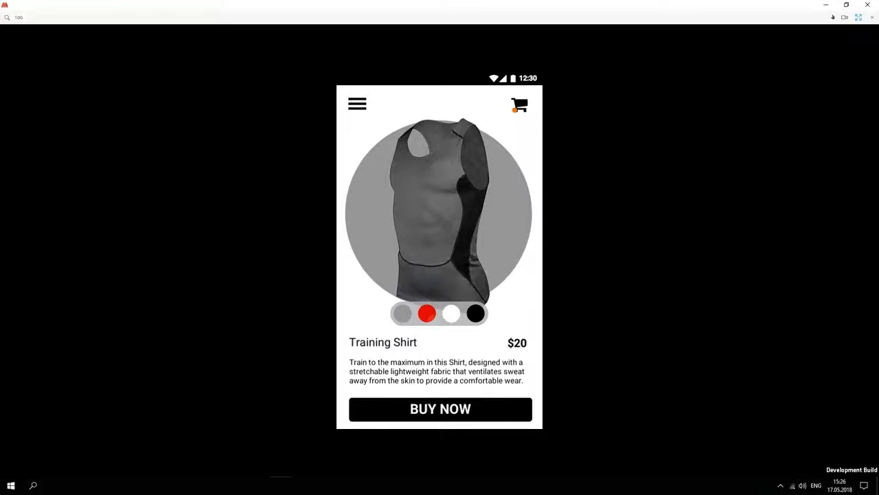
left_click(427, 313)
left_click(402, 313)
left_click(427, 314)
left_click(451, 313)
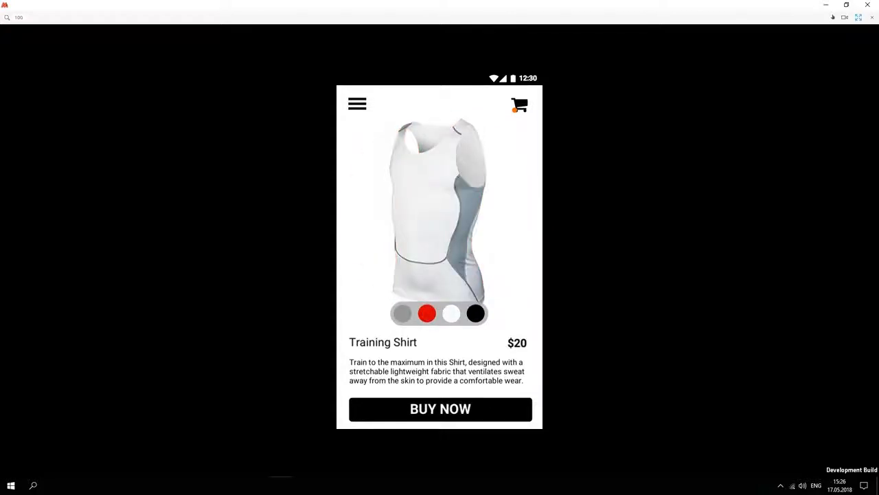
left_click(427, 313)
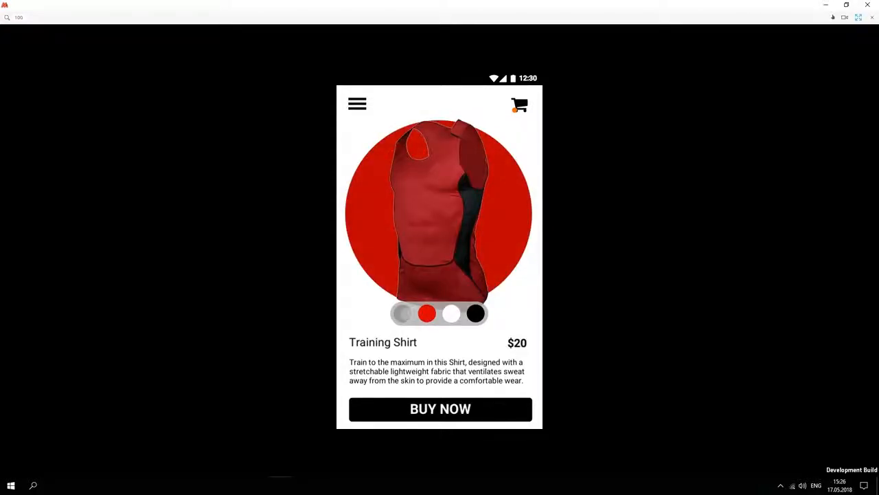
left_click(402, 313)
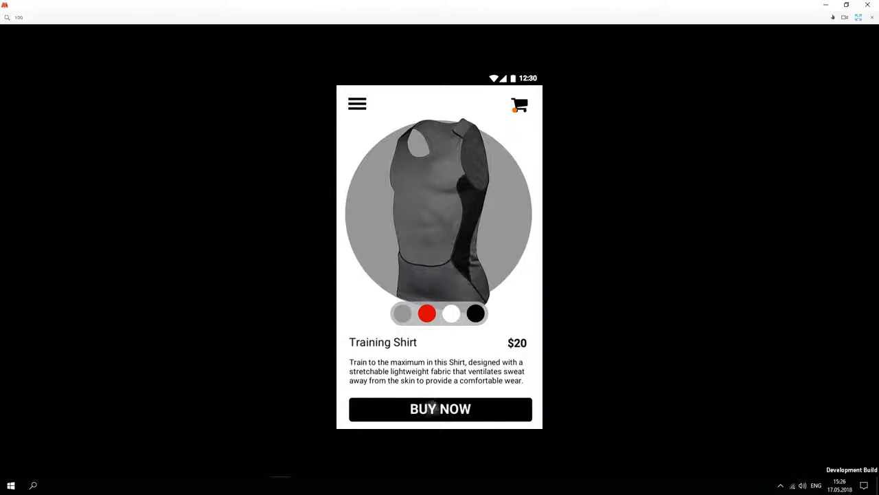
left_click(433, 406)
left_click(860, 19)
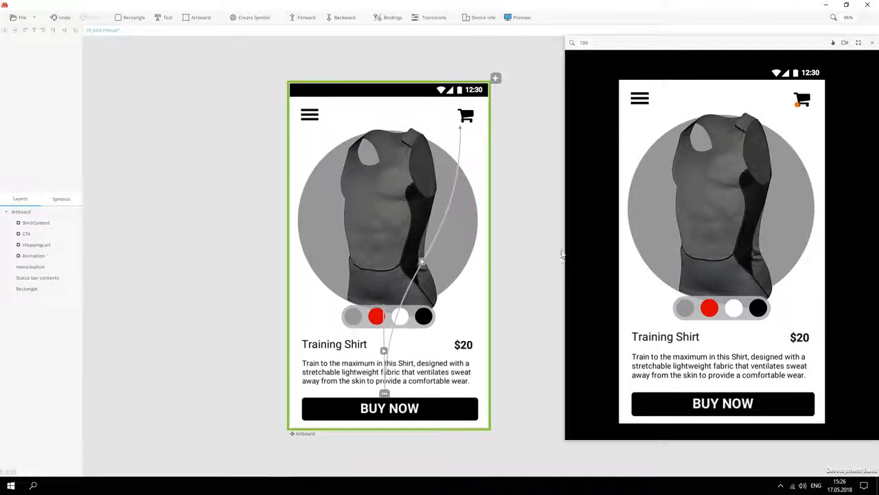
Step: Narrow the preview and, in the Animation symbol, add a Default action from Artboard to Artboard1
left_click_drag(565, 252, 651, 254)
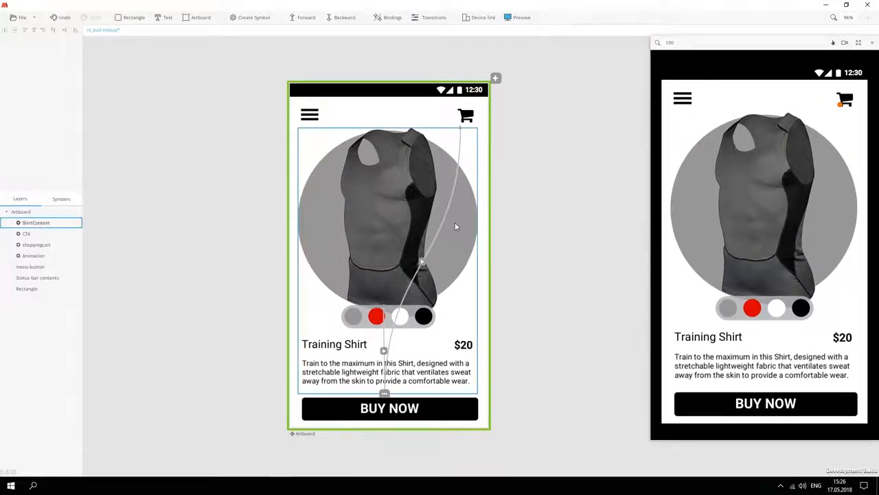
double_click(33, 256)
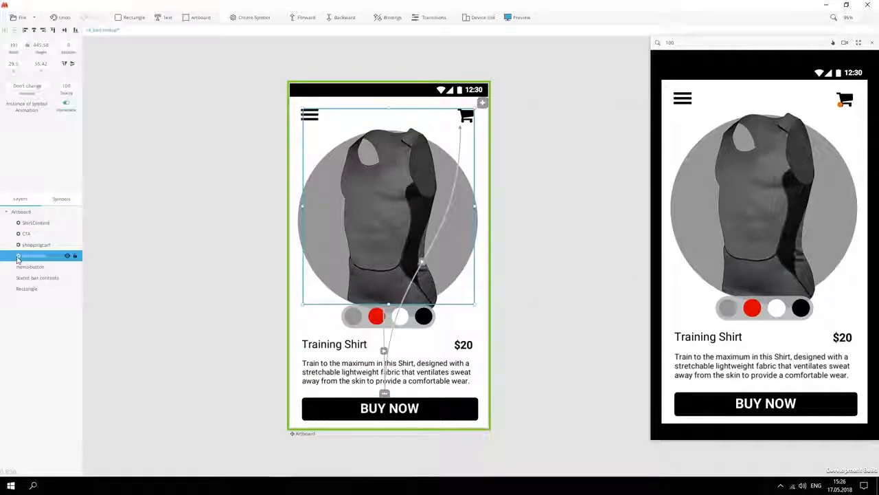
left_click(211, 320)
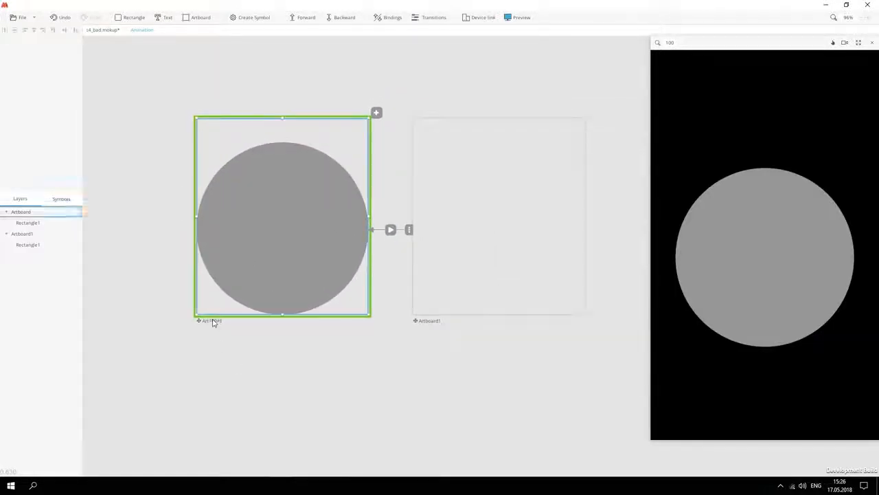
left_click(376, 113)
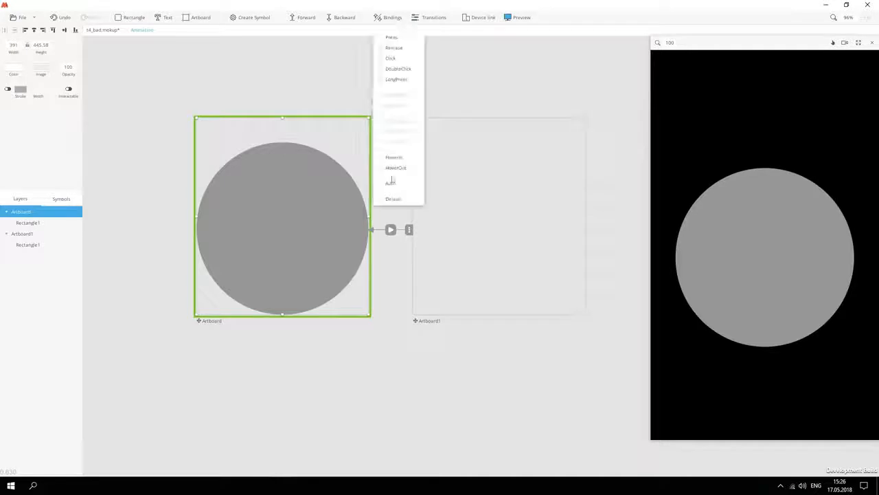
left_click_drag(388, 199, 443, 269)
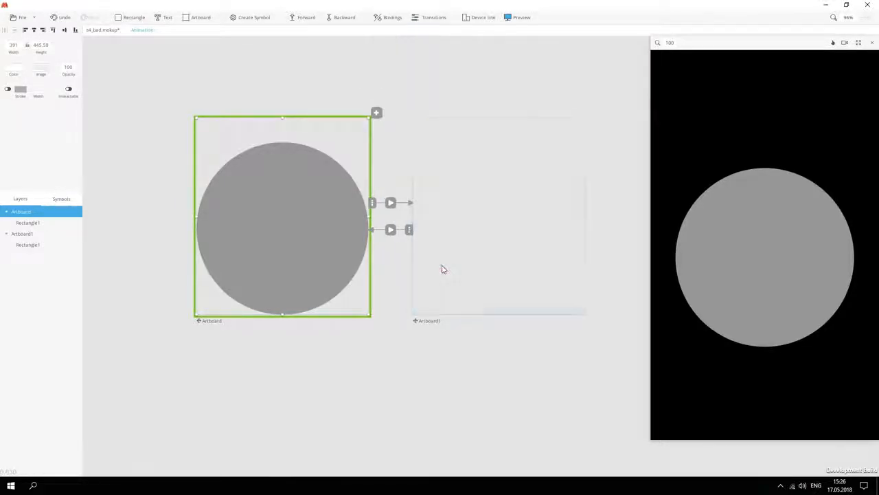
Step: In the Artboard-to-Artboard1 transition, set width, height, X and Y to about 0.7 seconds each with Ease In-Out easing
left_click(391, 203)
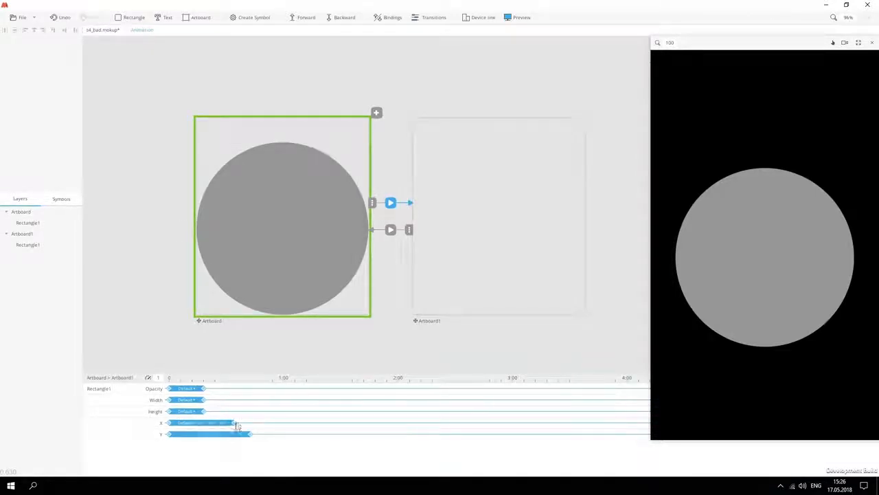
left_click_drag(237, 426, 251, 411)
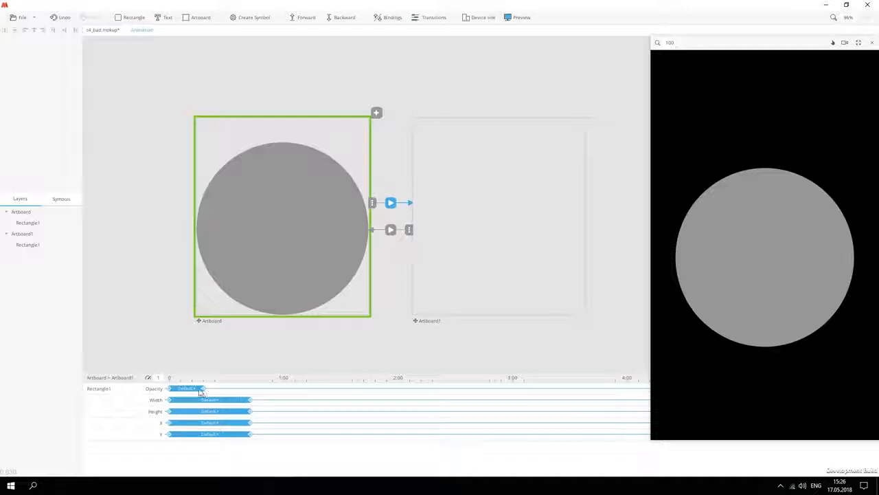
left_click(214, 404)
key("4")
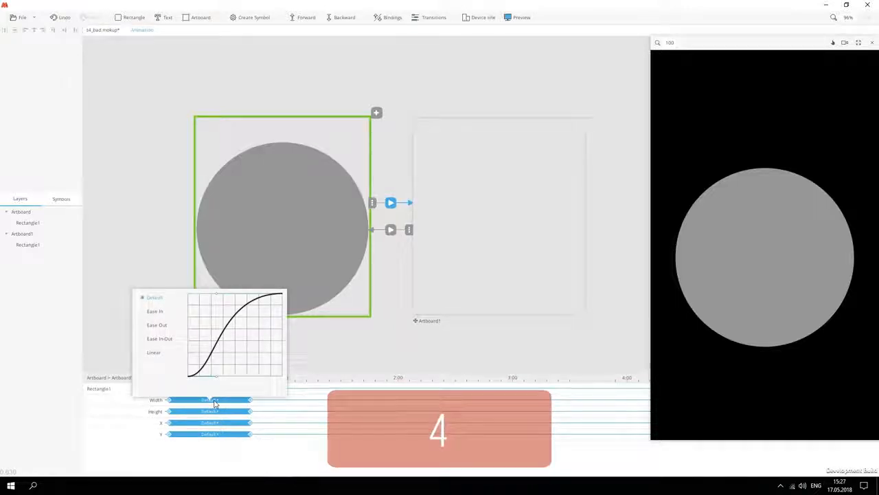
left_click(208, 412)
key("4")
left_click(210, 423)
key("4")
left_click(211, 433)
key("4")
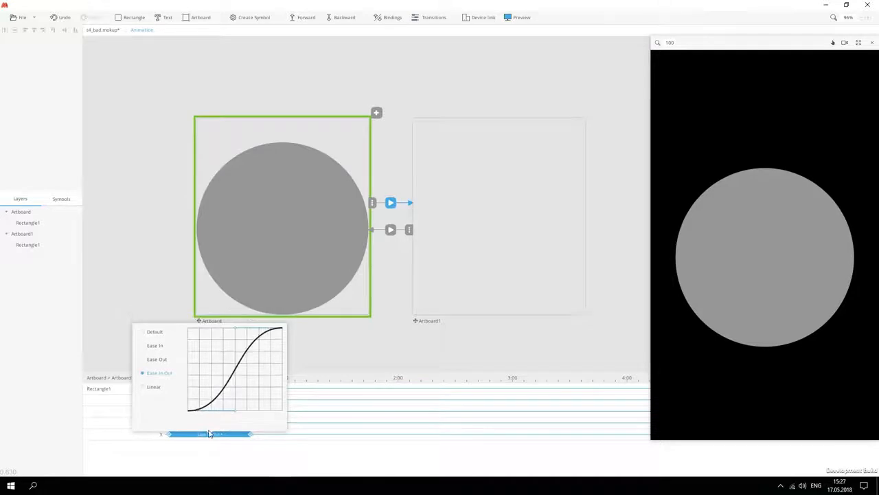
left_click(302, 470)
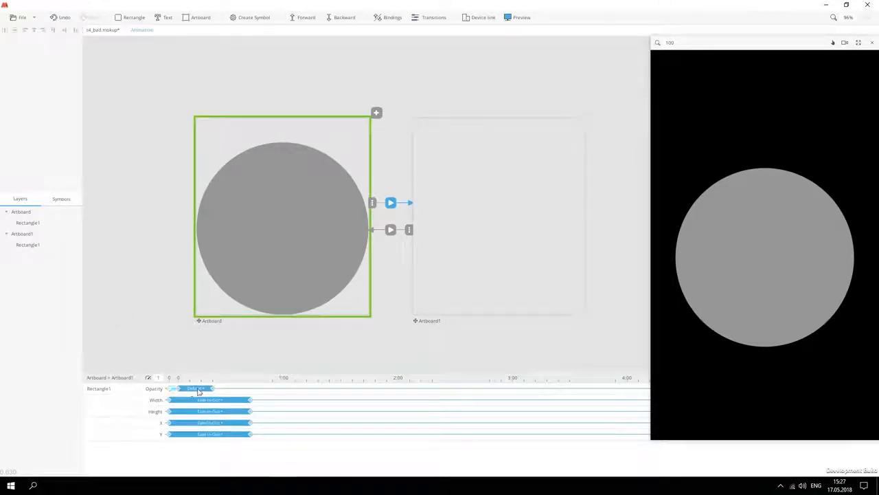
Step: Start the opacity transition about 0.1 seconds in, lengthen it to about 0.55 seconds with Linear easing, and return to the product page
left_click(212, 389)
key("5")
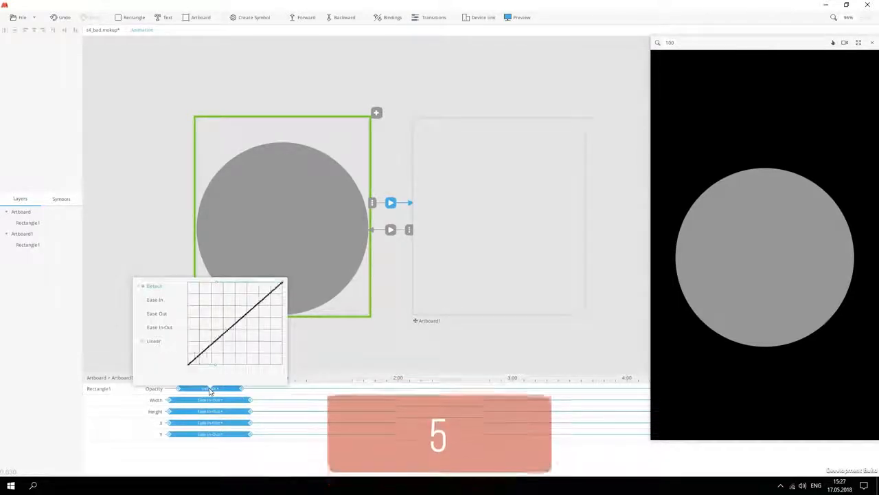
left_click(384, 361)
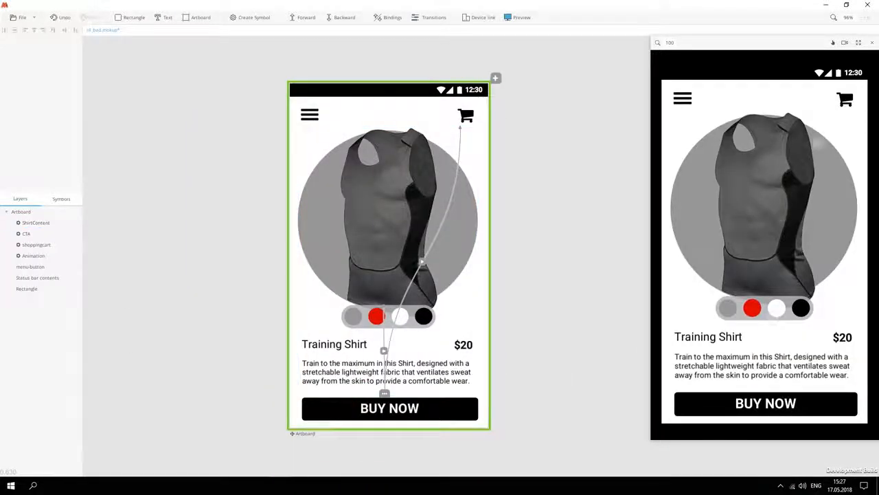
Step: Show the preview full screen and trigger BUY NOW repeatedly to test the retimed cart animation
left_click(858, 42)
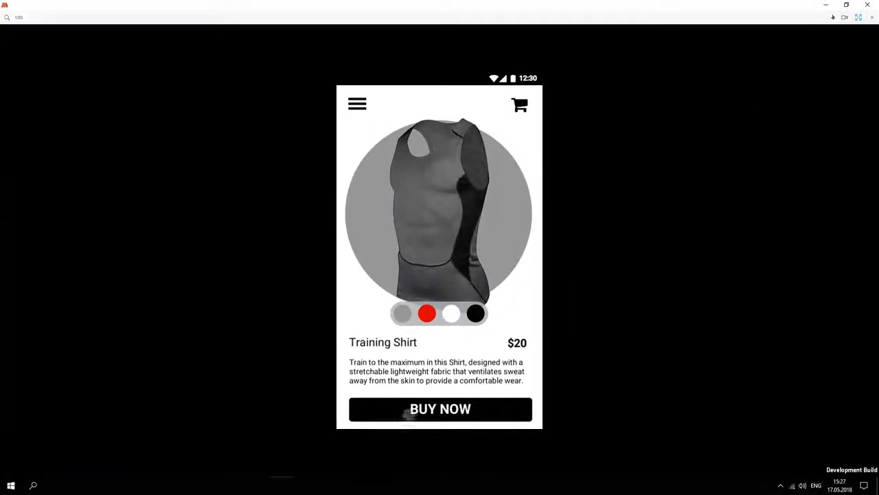
left_click(409, 413)
left_click(410, 412)
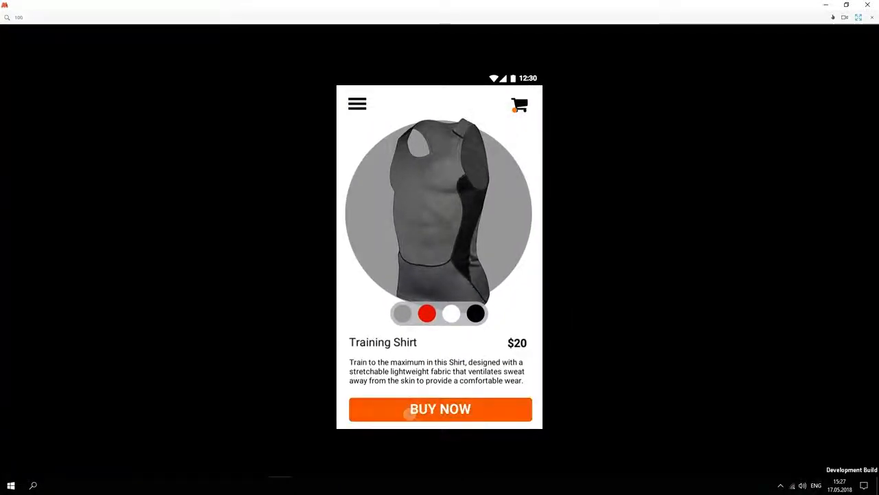
left_click(410, 411)
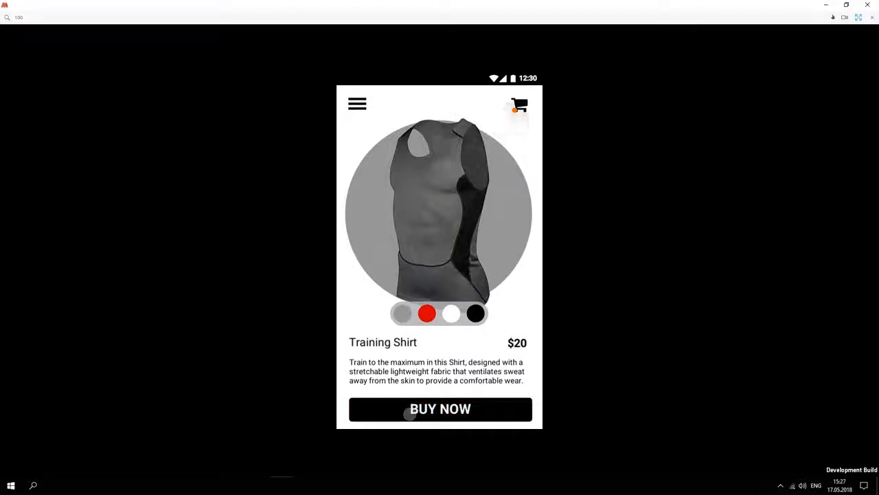
Step: Trigger BUY NOW again in the full-screen preview and leave full screen
left_click(410, 411)
left_click(410, 410)
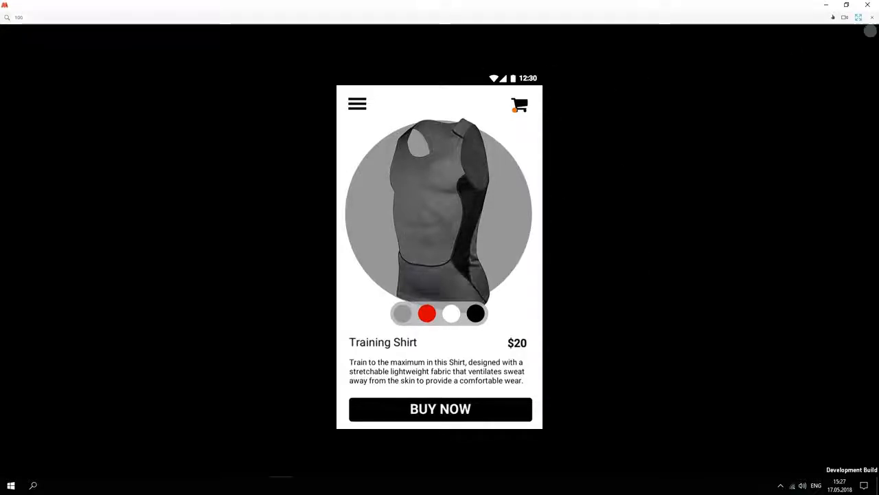
left_click(862, 18)
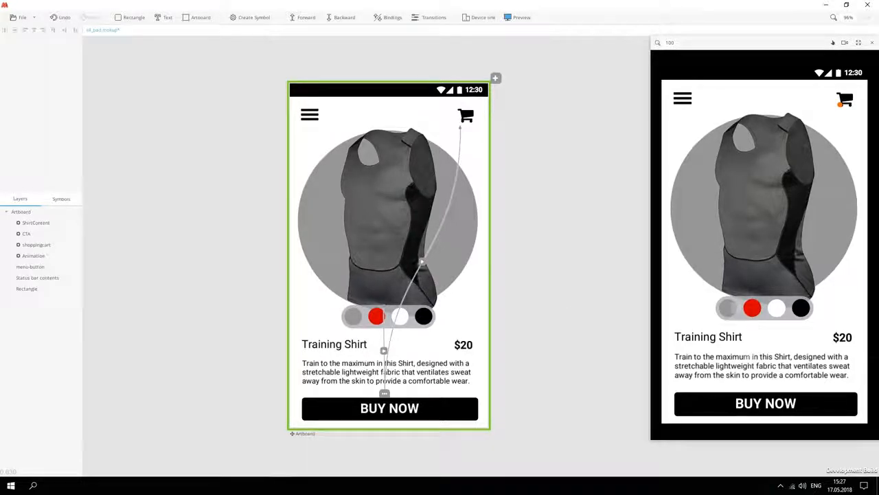
Step: Duplicate the product page artboard to start a second page and select its ShirtContent instance
left_click_drag(580, 256, 479, 235)
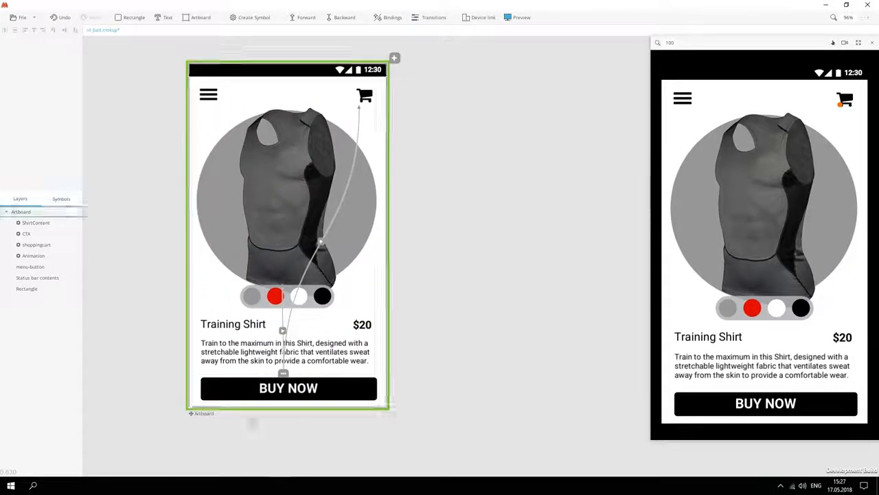
left_click(209, 414)
key("ctrl+d")
left_click_drag(530, 193, 399, 178)
left_click(399, 179)
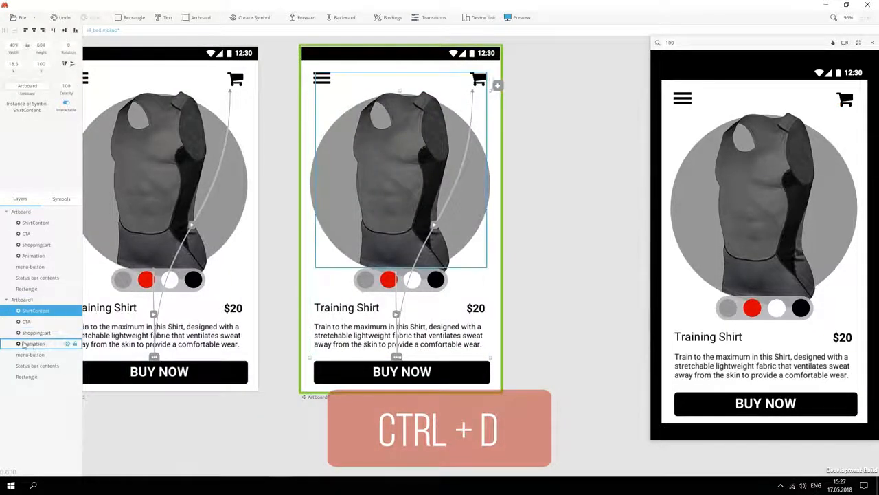
Step: On the duplicated artboard, remove the BUY NOW interactions and hide the ShirtContent instance
left_click(24, 343, "ctrl")
left_click(479, 78)
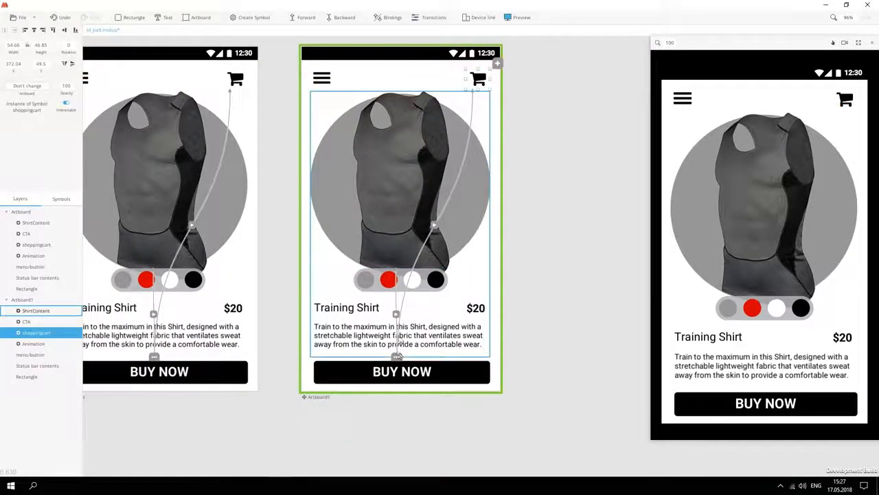
left_click(398, 314)
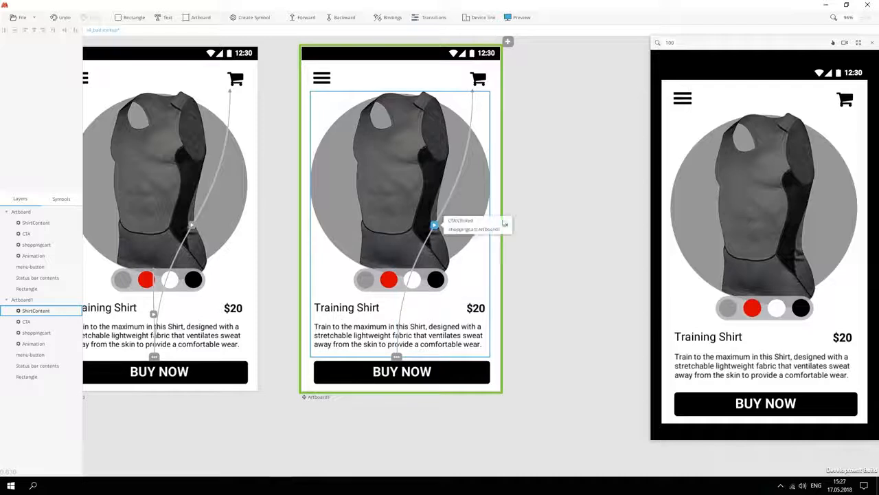
left_click(383, 171)
left_click(67, 310)
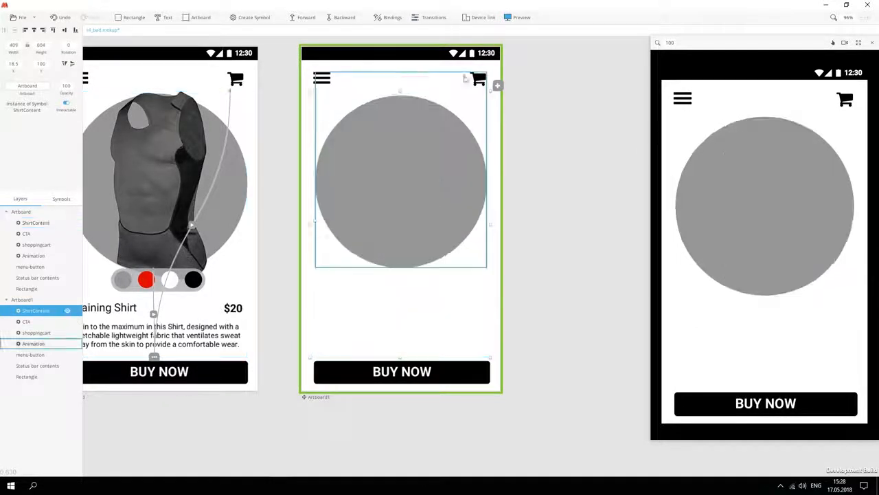
Step: Set the opacity of the duplicated artboard's shoppingcart and Animation instances to 0
left_click(36, 333)
type("0")
key("Return")
left_click(33, 343)
double_click(67, 86)
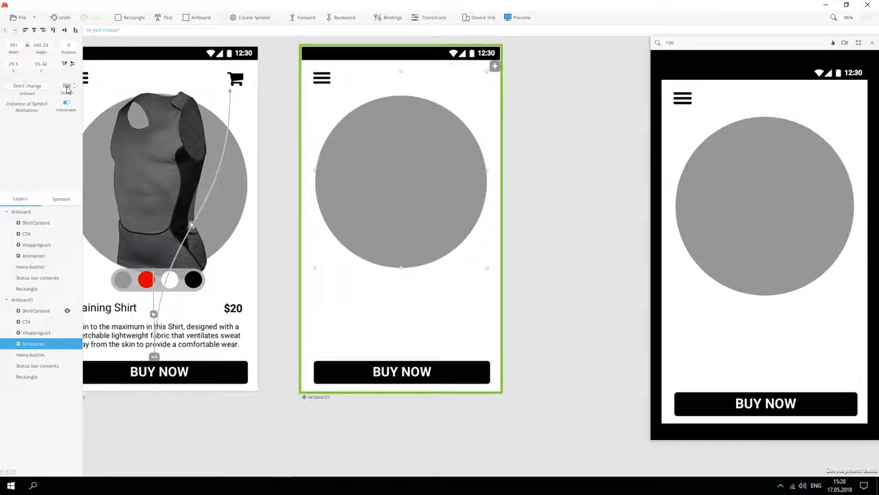
type("0")
key("Return")
Step: Add a text reading "Checkout" beneath the menu icon on the duplicated artboard
key("t")
left_click(317, 109)
double_click(339, 118)
type("CHECK")
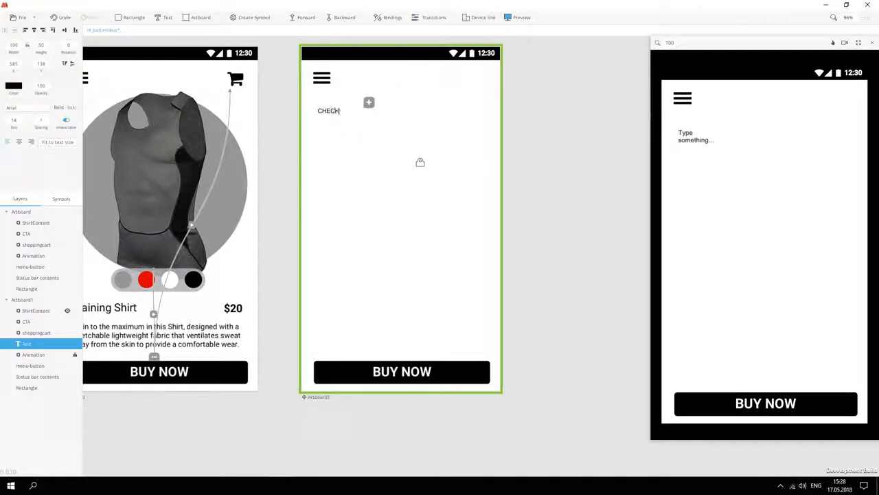
key("BackSpace")
key("BackSpace")
key("BackSpace")
key("BackSpace")
type("heckout")
Step: Format the Checkout heading in Roboto at size 60 and align it with the button's left edge
left_click(27, 107)
type("robo")
left_click(37, 143)
left_click(14, 120)
type("40")
key("Return")
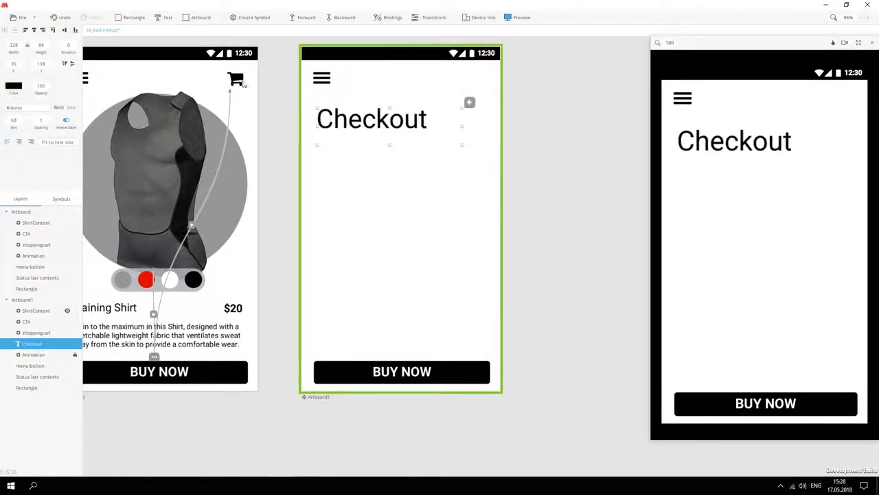
left_click_drag(364, 118, 370, 124)
Step: Draw a thin black divider beneath the Checkout heading and place a copy of it lower on the page
key("r")
mouse_move(315, 139)
left_mouse_down()
mouse_move(481, 157)
mouse_move(489, 143)
left_mouse_up()
left_click_drag(386, 142, 382, 221)
Step: Copy the heading between the dividers as "Item Name: Training Shirt" at size 20 and add a matching "Quantity:" label beneath it
left_click_drag(354, 118, 406, 171)
left_click(14, 121)
type("25")
key("Return")
double_click(347, 150)
type("Item Name: Training Shirt")
left_click(14, 120)
type("20")
left_click(57, 143)
double_click(423, 162)
type("Quantity:")
Step: Place the Shirts symbol on the checkout page and shrink it to a thumbnail beside the item text
left_click(61, 198)
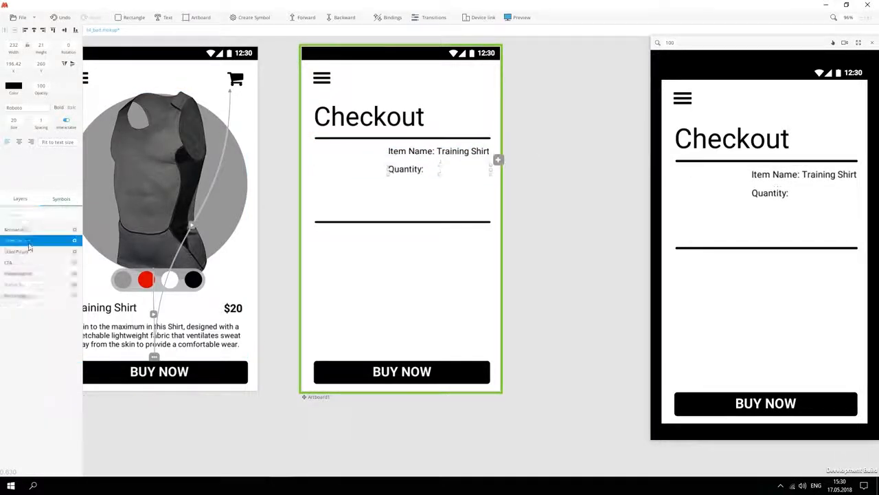
left_click_drag(29, 243, 375, 241)
left_click_drag(423, 336, 391, 274)
mouse_move(365, 240)
left_mouse_down()
mouse_move(336, 174)
mouse_move(374, 209)
left_mouse_up()
Step: Create a light grey 127 by 127 circle as the thumbnail's background, nest the Shirts instance inside it, and adjust the Quantity label's position
key("r")
left_click(15, 86)
left_click(93, 103)
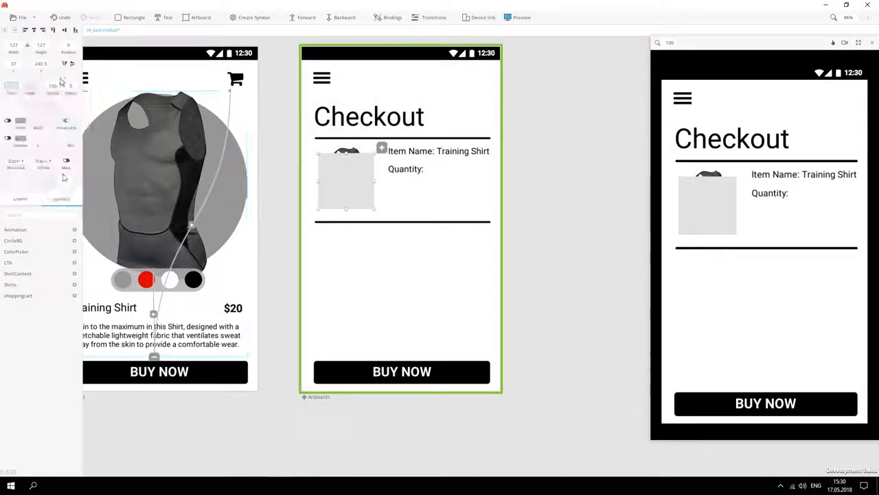
left_click(19, 198)
left_click_drag(33, 321, 33, 310)
left_click(55, 322)
left_click_drag(346, 178, 398, 174)
left_click(399, 171)
Step: Copy the item text below the lower divider as "Total Cost:" and set its size to 25
left_click_drag(414, 152, 340, 236)
double_click(347, 234)
type("Total Cost:")
left_click_drag(346, 176, 342, 177)
left_click(14, 121)
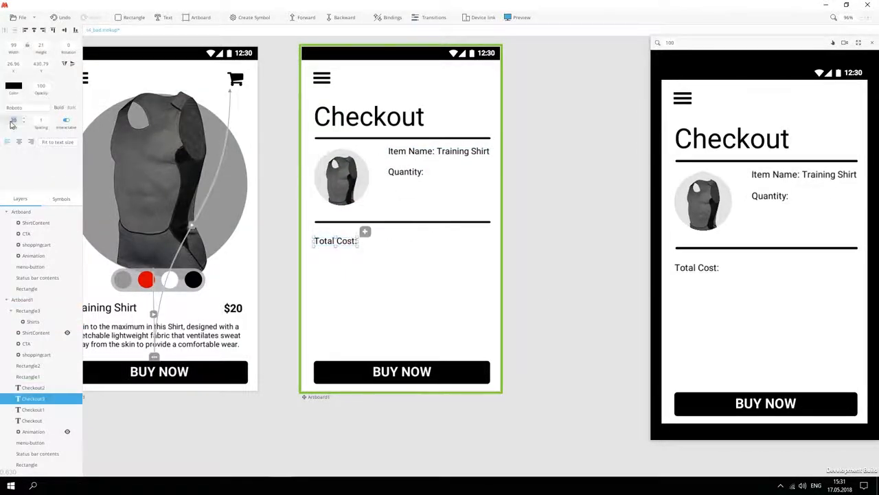
type("25")
Step: Add a bold "$20" price at size 35 at the opposite end of the Total Cost row
double_click(474, 247)
type("$")
left_click_drag(353, 245, 476, 241)
type("20")
left_click(58, 107)
left_click(14, 120)
type("35")
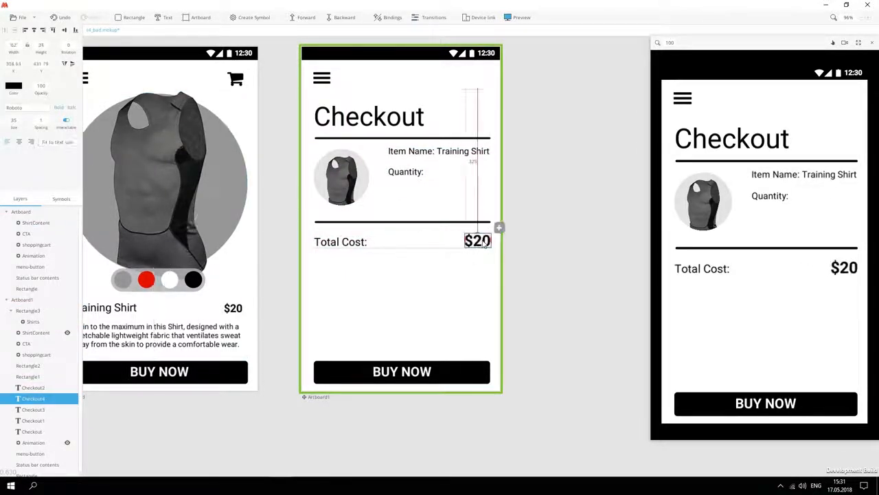
Step: Import the keyboard-right-arrow-button image and place it in the Quantity row near the page's right margin
left_click(480, 194)
scroll(481, 192, "up", 1)
left_click(480, 189)
left_click(42, 141)
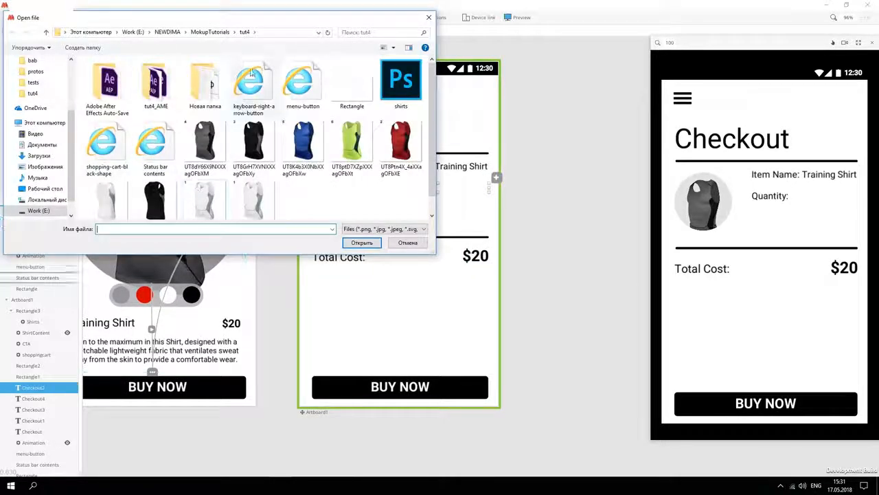
double_click(250, 94)
left_click_drag(340, 128, 448, 201)
left_click(11, 88)
left_click(10, 177)
left_click_drag(488, 268, 480, 197)
Step: Copy the bold price text into the Quantity row and change it to "1"
scroll(480, 198, "up", 5)
left_click(482, 328)
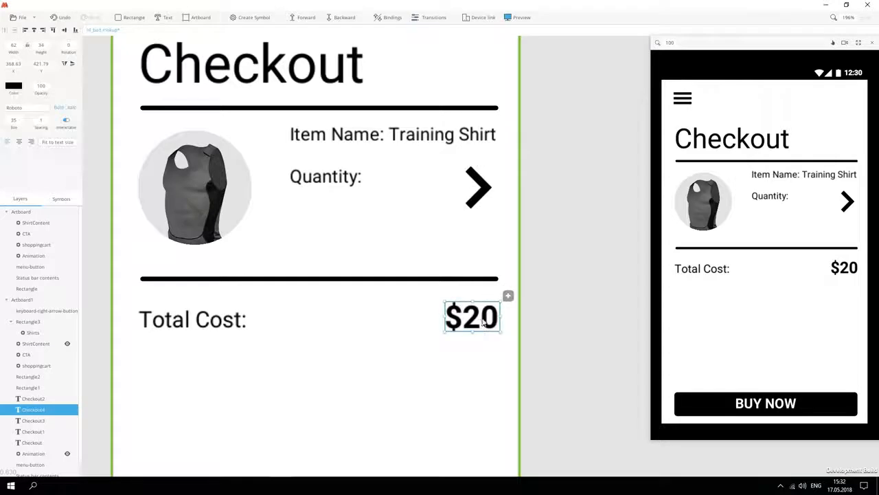
double_click(434, 199)
type("1")
left_click_drag(481, 321, 408, 193)
left_click(431, 230)
Step: Copy the right arrow, flip it horizontally for the number's left side, and centre the 1 between both arrows
left_click(477, 199)
key("shift+h")
left_click_drag(457, 198, 449, 198)
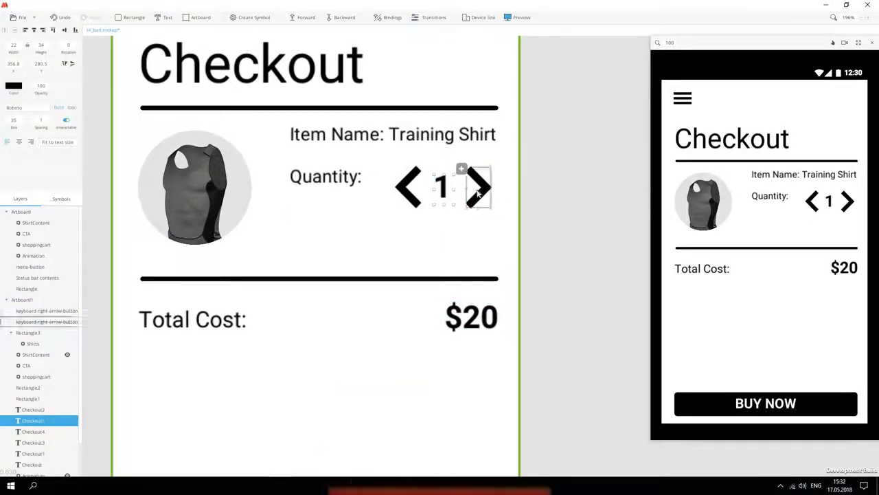
Step: Create a symbol named Quantity from the number 1 and both arrows
left_click(476, 193, "shift")
left_click(416, 195, "shift")
type("sQuantity")
key("Return")
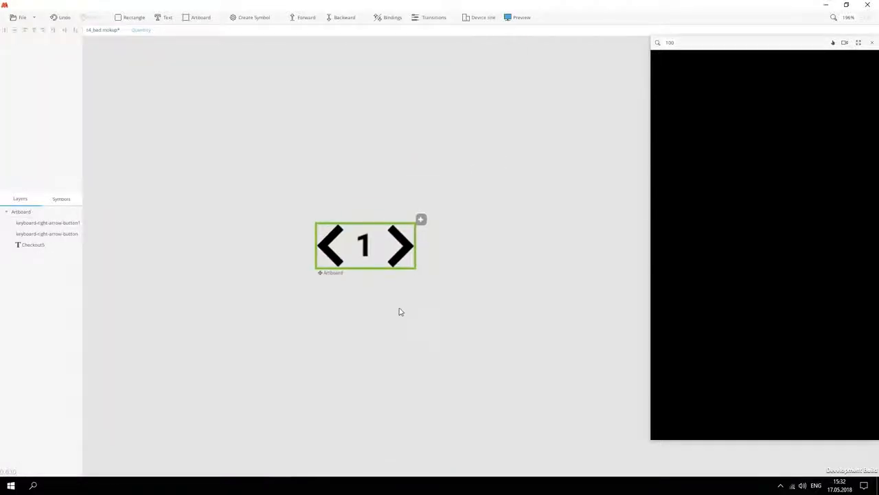
Step: Enlarge the Quantity symbol's artboard to 126.97 by 55.56 and put each arrow in its own larger group
left_click(327, 272)
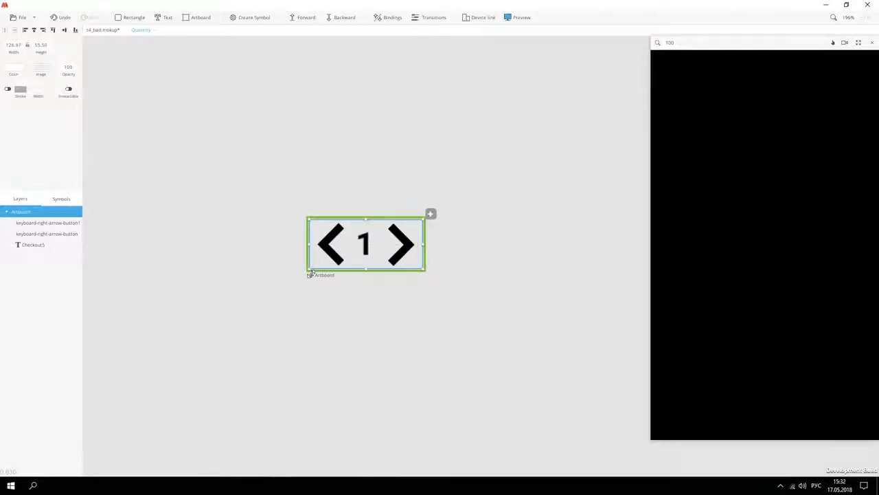
left_click(345, 253)
key("ctrl+g")
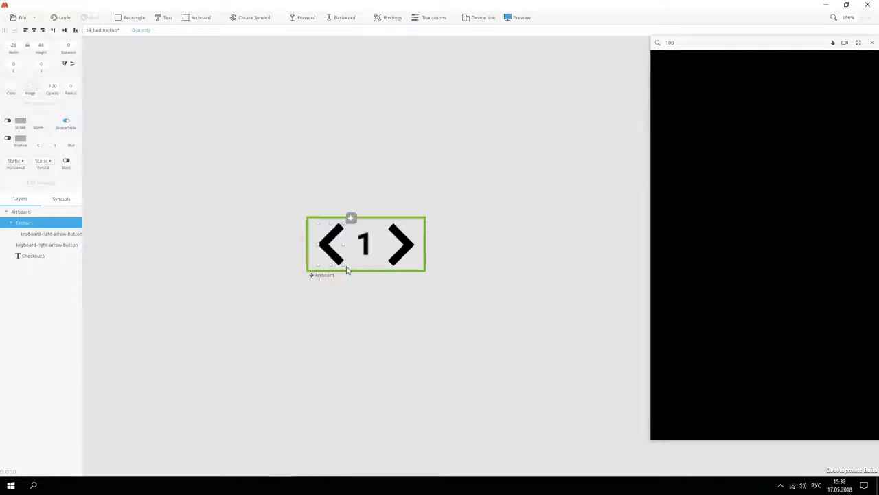
left_click(411, 262)
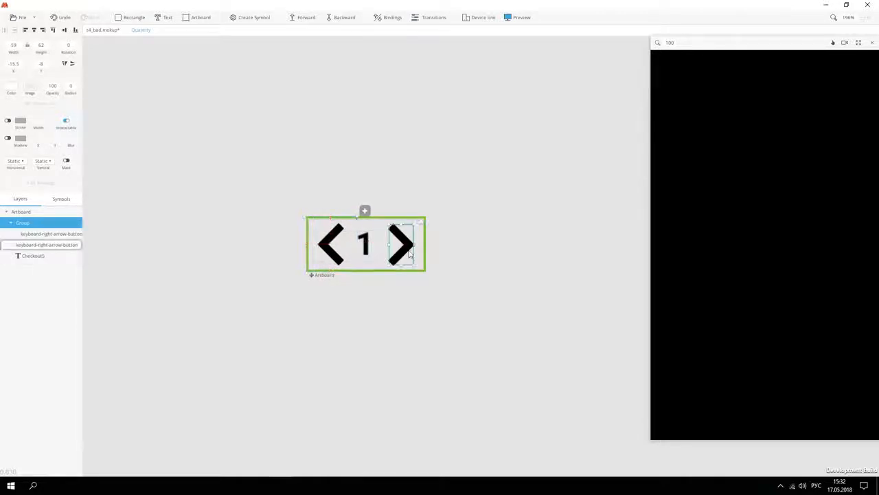
key("ctrl+g")
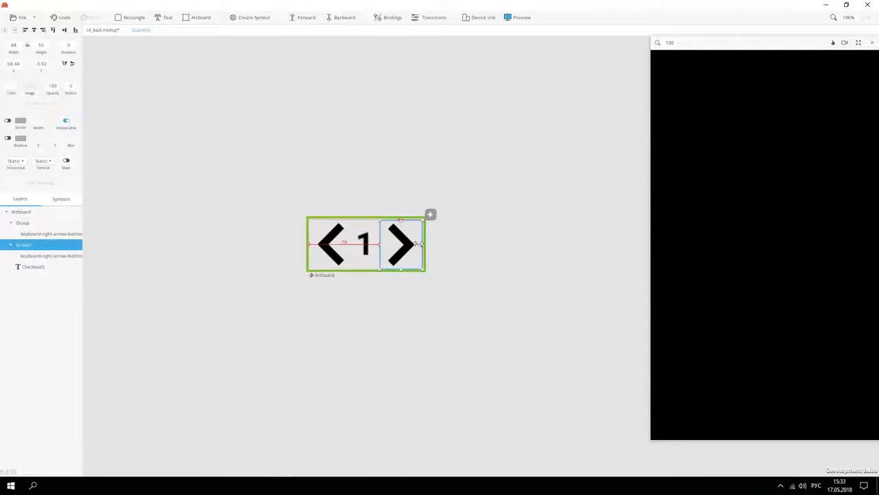
Step: Add an Auto action to the Quantity symbol's artboard with the value 20
left_click(326, 278)
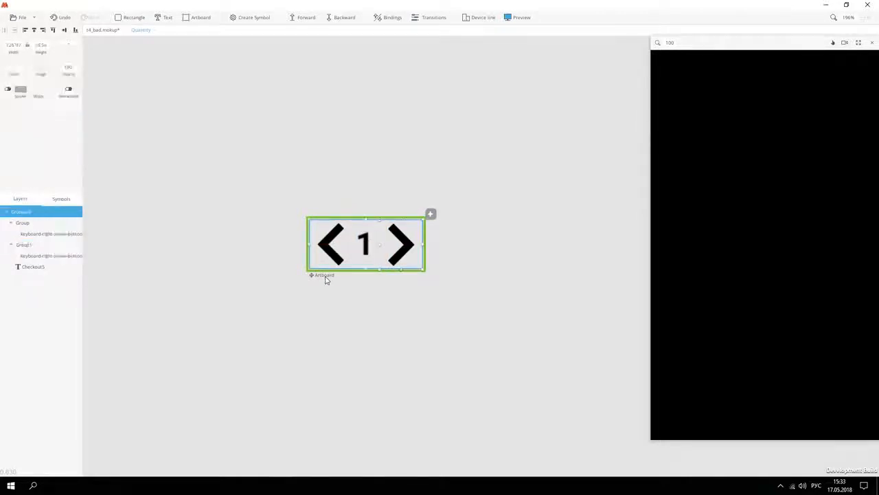
left_click(430, 214)
left_click_drag(443, 288, 433, 46)
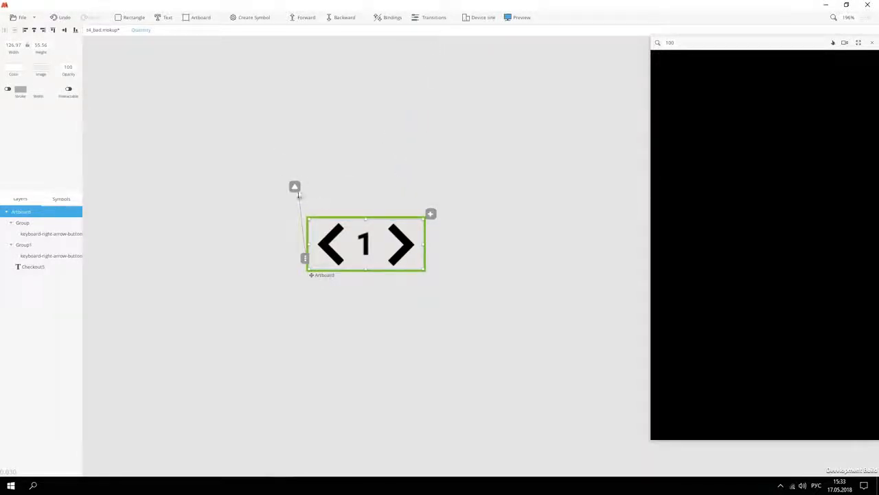
left_click(298, 195)
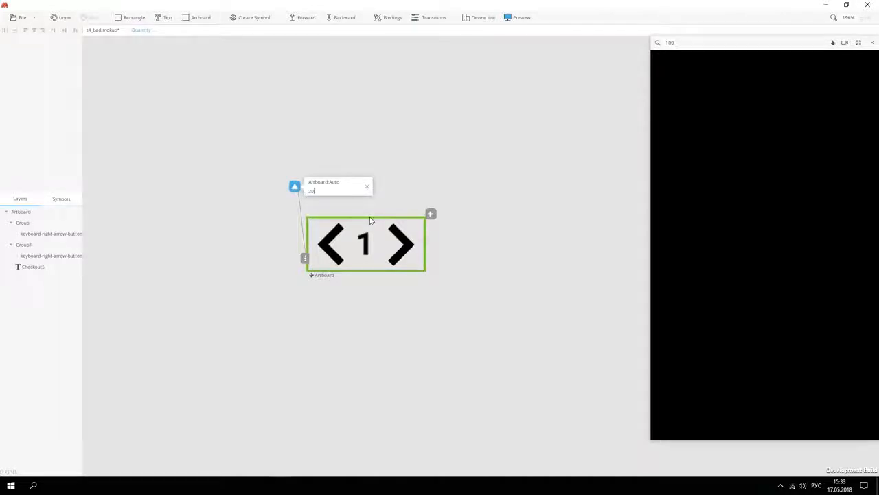
left_click(367, 316)
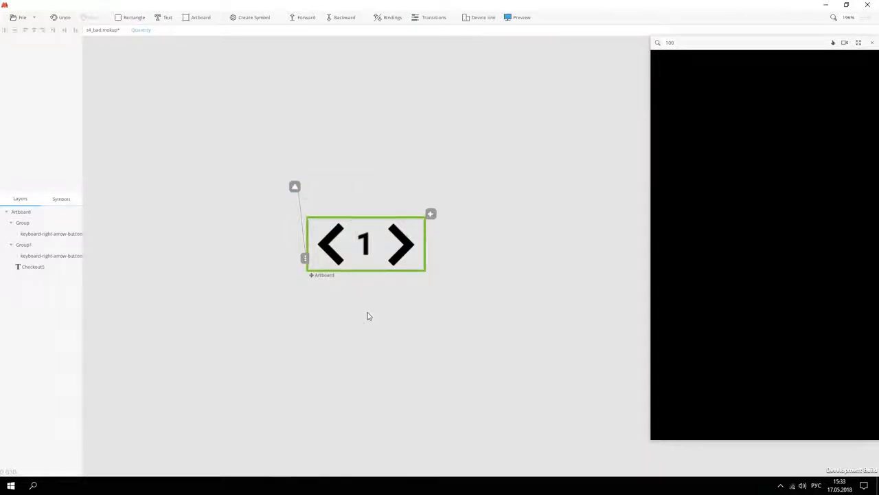
Step: Duplicate the quantity artboard three times and close the preview
left_click(328, 280)
scroll(340, 298, "down", 2)
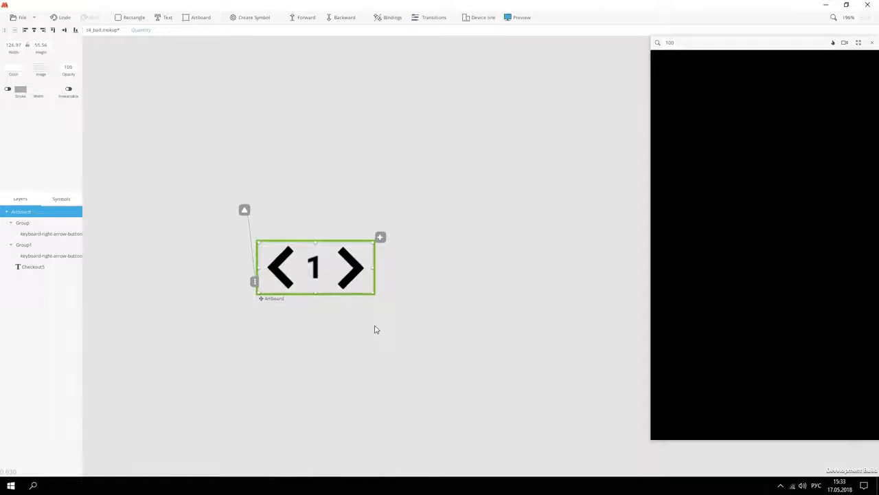
key("ctrl+d")
key("ctrl+d")
key("ctrl+d")
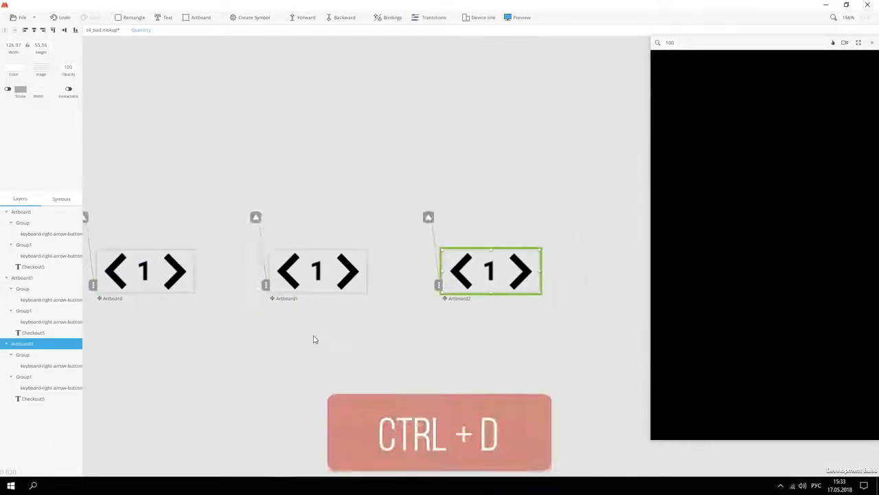
scroll(321, 335, "up", 2)
left_click(871, 42)
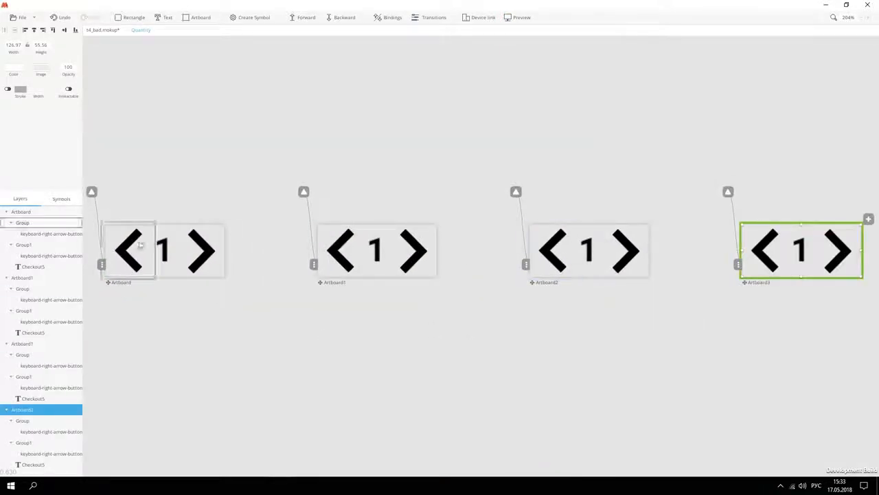
Step: Change the numbers on the three duplicated quantity artboards to 2, 3 and 4
double_click(376, 251)
type("2")
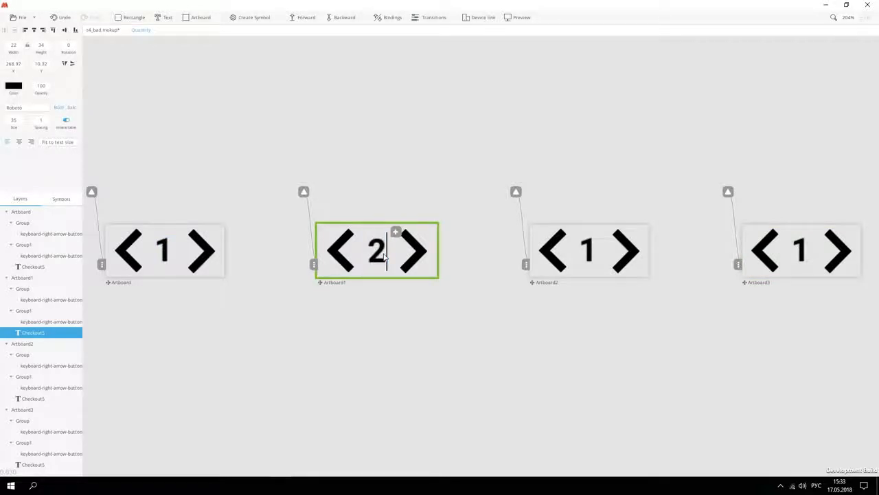
double_click(594, 254)
type("3")
double_click(799, 250)
type("4")
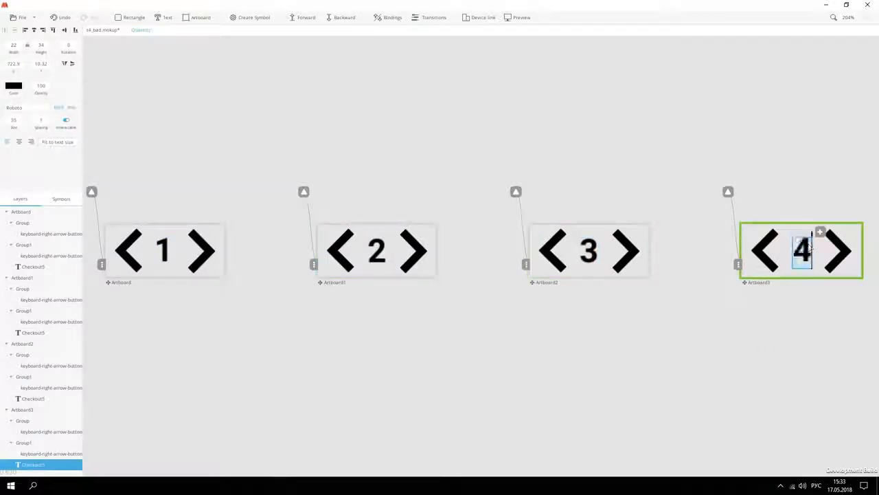
left_click(849, 217)
Step: Delete the left arrow group from the quantity 1 artboard and the right arrow group from the quantity 4 artboard
left_click(128, 251)
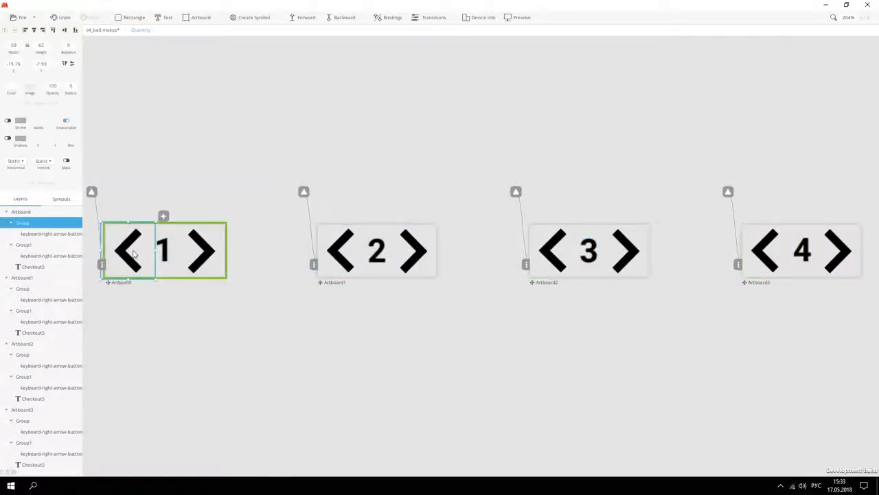
key("Delete")
left_click(838, 250)
key("Delete")
Step: Add Click actions linking quantity 1's right arrow to Artboard1 and quantity 2's left arrow back to Artboard
left_click(200, 251)
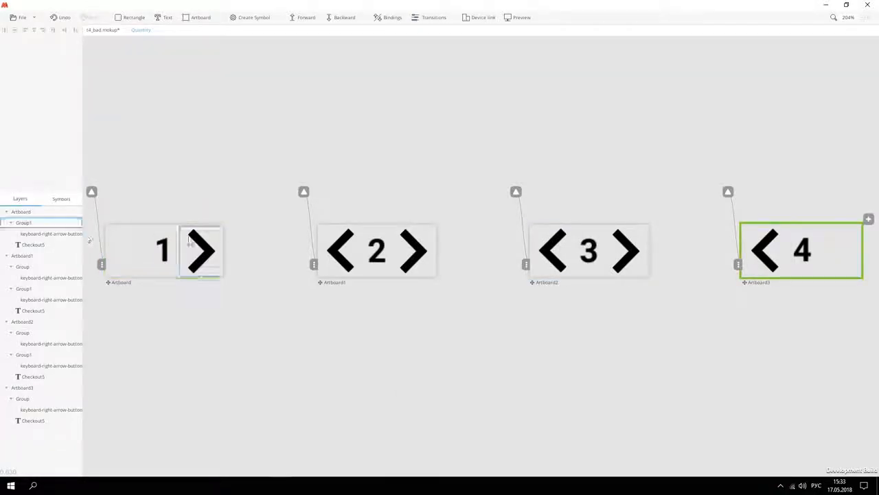
left_click(232, 220)
left_click_drag(240, 165, 327, 237)
left_click(336, 244)
left_click(376, 215)
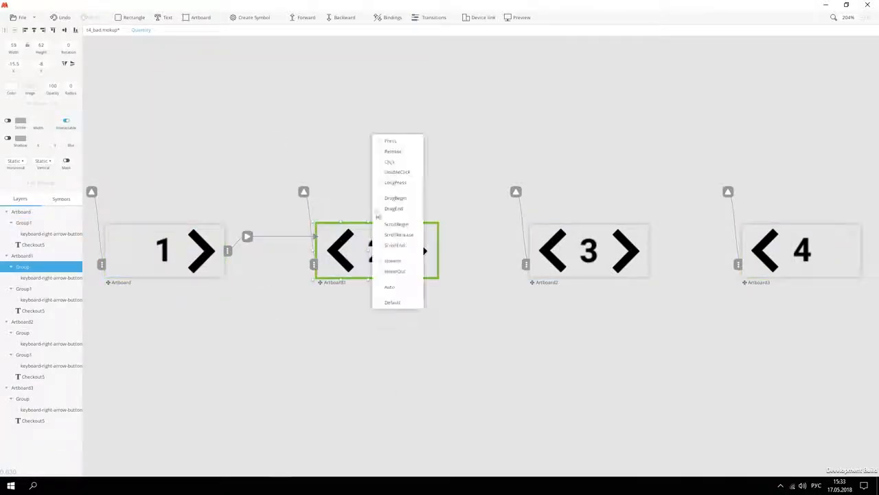
left_click_drag(389, 162, 212, 268)
Step: Add Click actions linking quantity 2's right arrow to Artboard2 and quantity 3's left arrow back to Artboard1
left_click(412, 251)
left_click(443, 219)
left_click(461, 162)
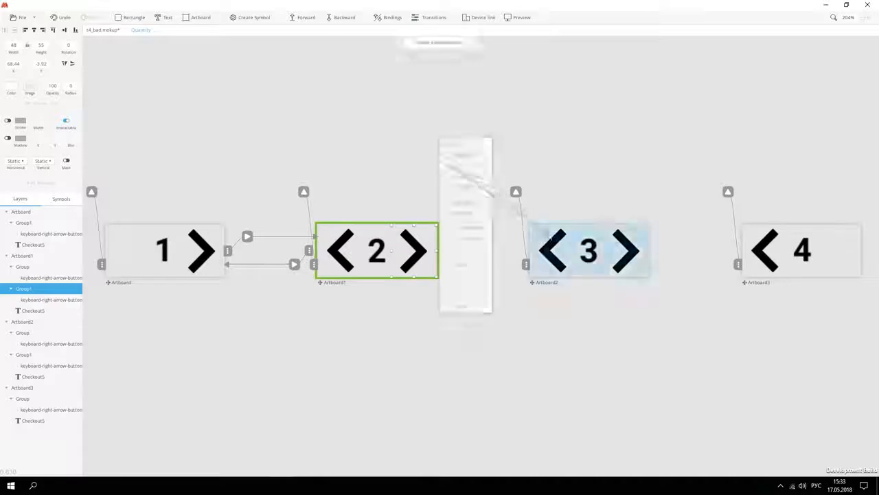
left_click(589, 248)
left_click(590, 217)
left_click_drag(599, 161, 425, 266)
Step: Add Click actions linking quantity 3's right arrow to Artboard3 and quantity 4's left arrow back to Artboard2
left_click(626, 251)
left_click(656, 218)
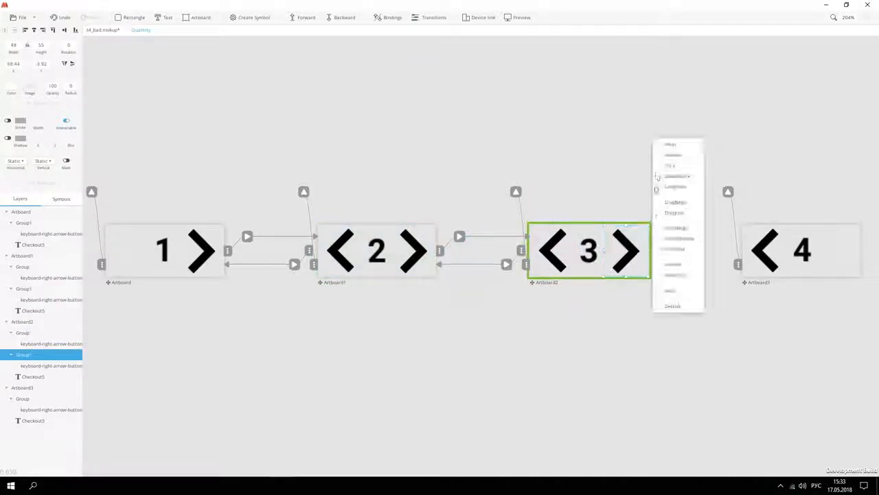
left_click_drag(670, 165, 762, 248)
left_click(765, 250)
left_click(799, 216)
left_click_drag(805, 164, 625, 266)
Step: Inspect the Auto events attached to the quantity 2, 3 and 4 artboards
left_click(304, 191)
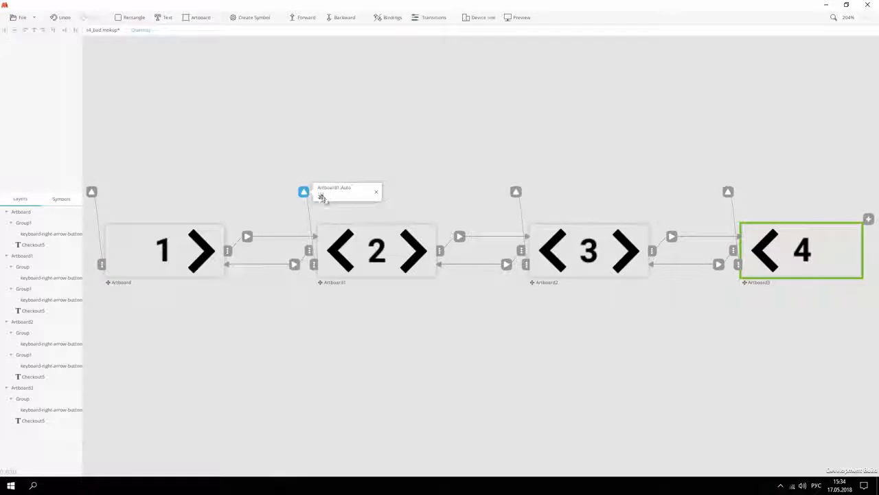
left_click(516, 191)
left_click(728, 193)
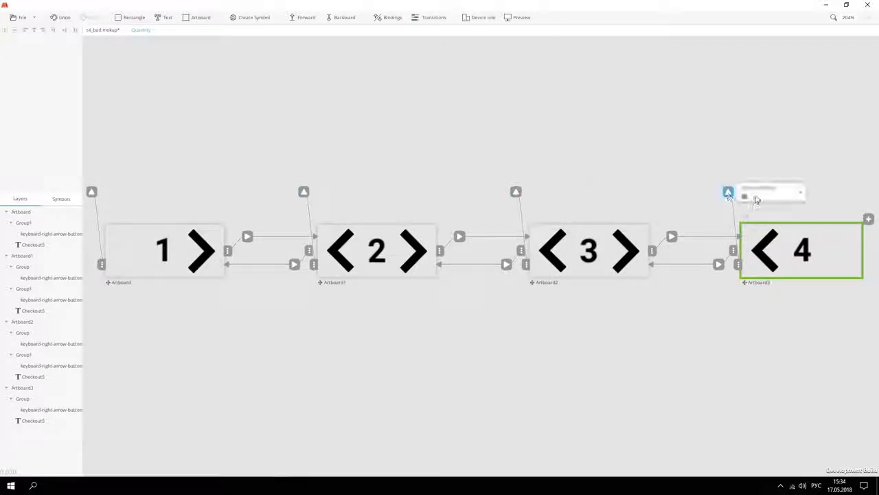
left_click(506, 438)
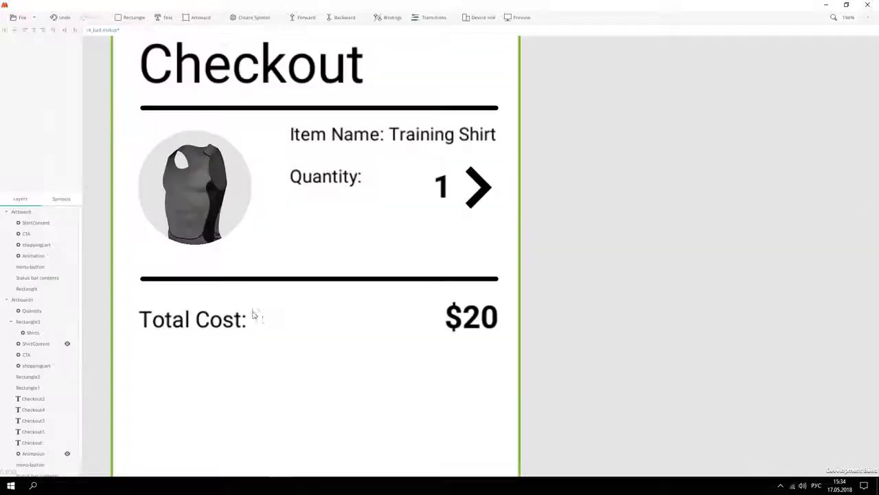
Step: Create a symbol named PriceTag from the $20 total cost text on the checkout page
left_click(224, 210)
left_click(476, 321)
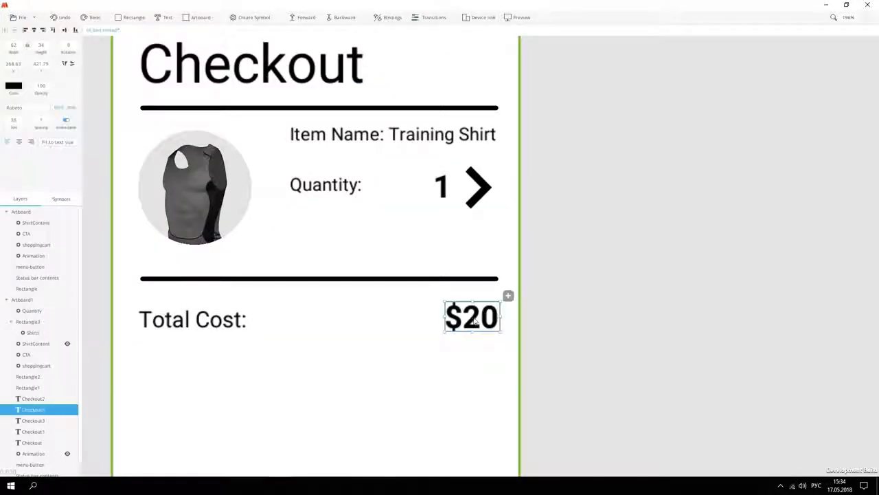
key("ctrl+alt+k")
type("Price")
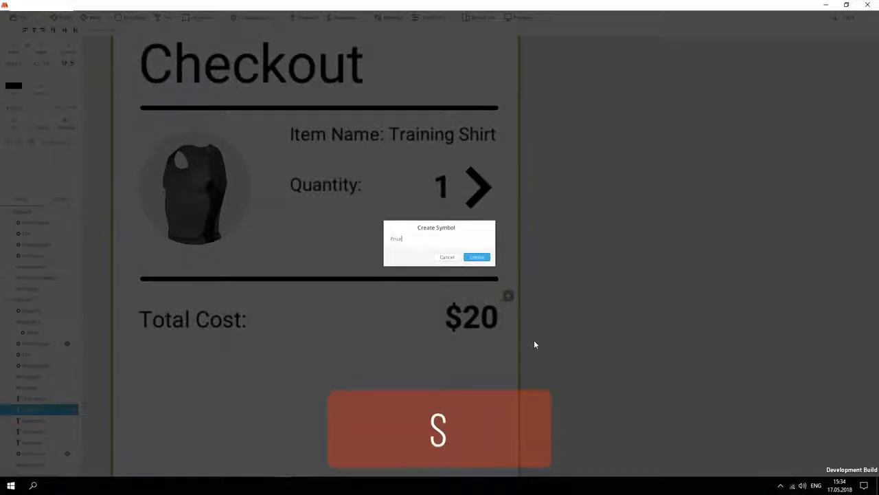
type("Tag")
key("Return")
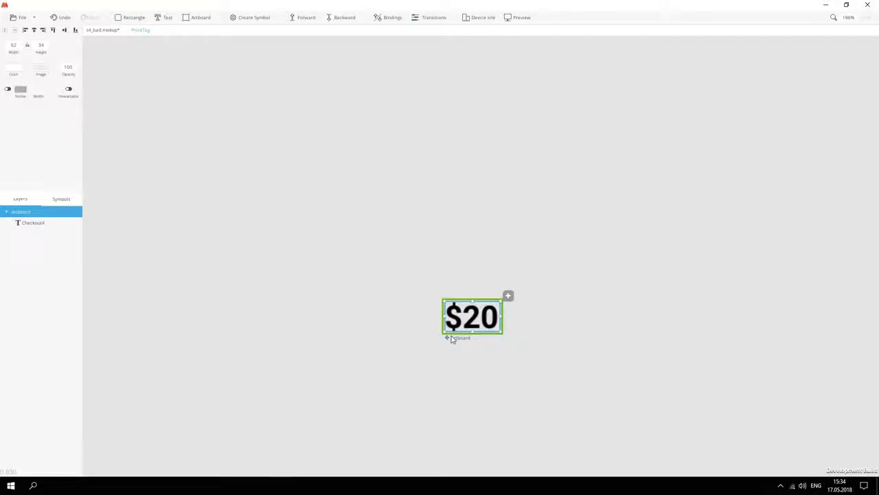
Step: Duplicate the PriceTag symbol's artboard three times
key("ctrl+d")
key("ctrl+d")
key("ctrl+d")
left_click_drag(599, 373, 366, 369)
Step: Change the prices on the three duplicated PriceTag artboards to $40, $60 and $80, and return to the checkout page
double_click(386, 320)
left_click_drag(376, 320, 393, 320)
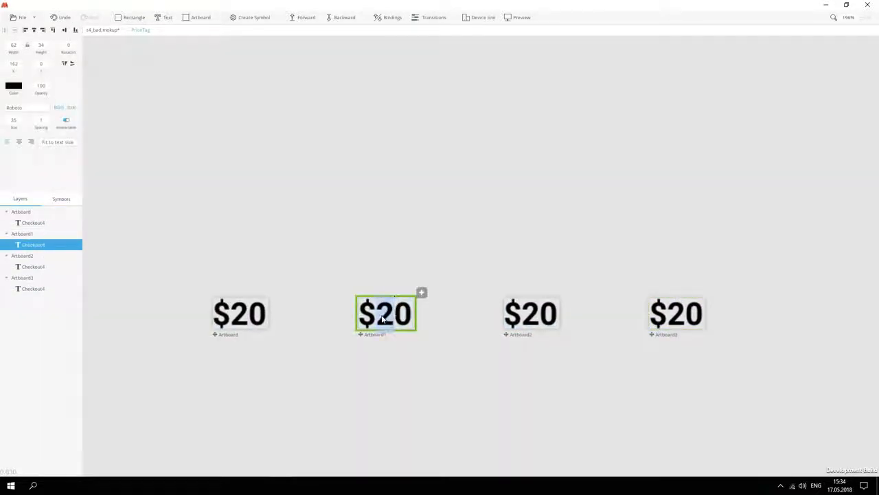
type("4")
left_click(527, 319)
double_click(529, 317)
type("6")
left_click(676, 317)
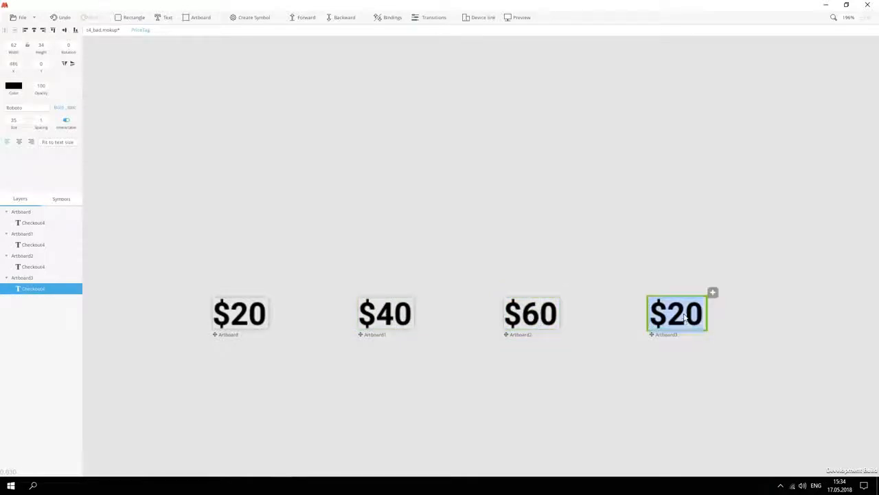
double_click(677, 318)
type("8")
left_click(640, 384)
double_click(247, 368)
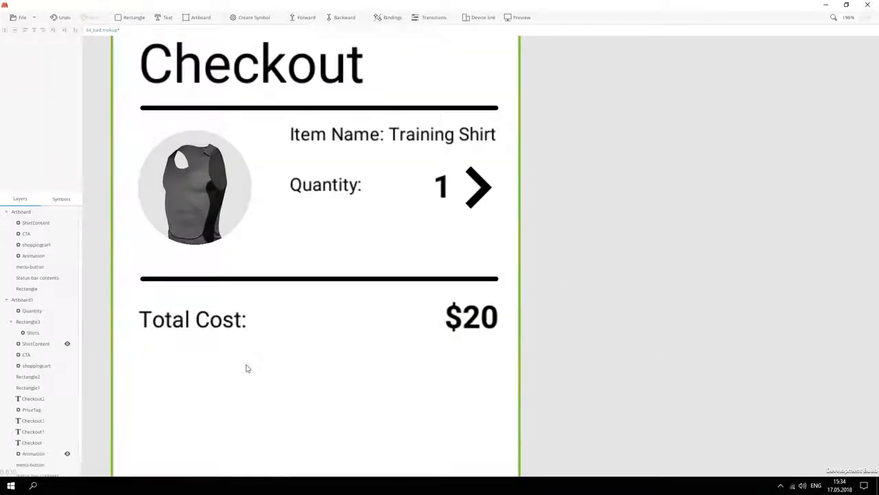
Step: Link each Quantity artboard event to its matching PriceTag artboard and test the quantity arrows in the preview
left_click(443, 187)
left_click(508, 158)
left_click_drag(513, 64, 471, 314)
left_click(415, 295)
left_click(507, 157)
left_click(452, 295)
left_click_drag(512, 74, 474, 314)
left_click(508, 156)
left_click(490, 295)
left_click(508, 156)
left_click_drag(512, 95, 480, 327)
left_click(532, 306)
left_click_drag(513, 296, 524, 321)
left_click(517, 17)
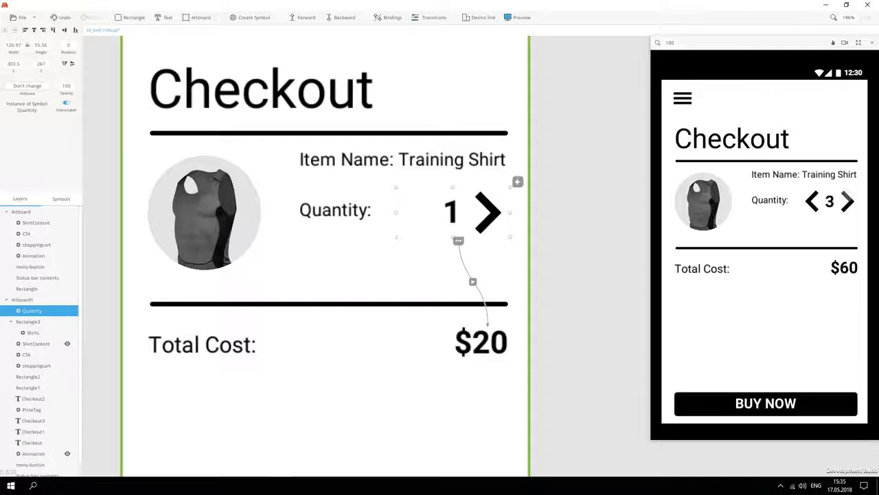
left_click(848, 200)
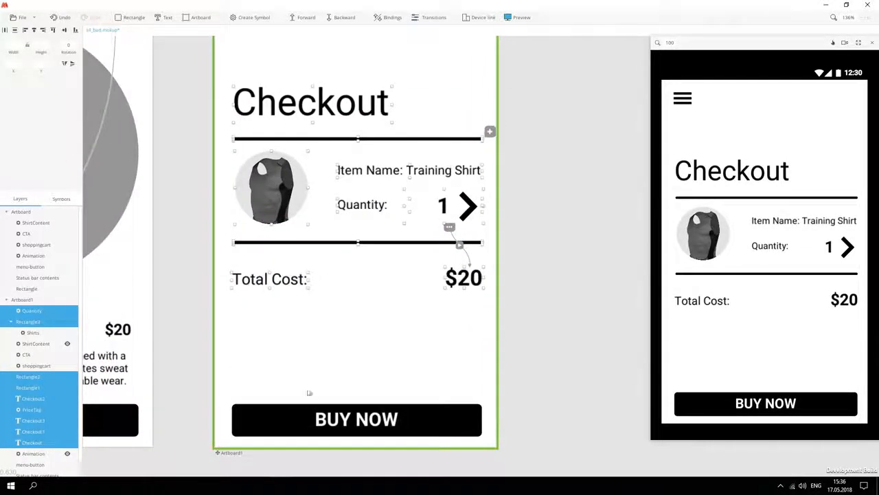
Step: Open the checkout page's CTA symbol and duplicate the Buy Now and Buy Now Clicked artboards as a second pair below
left_click(303, 413)
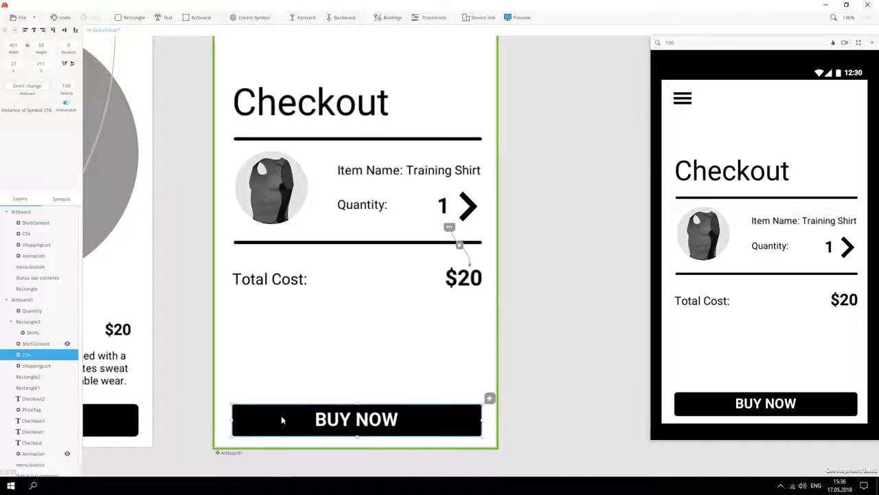
double_click(281, 420)
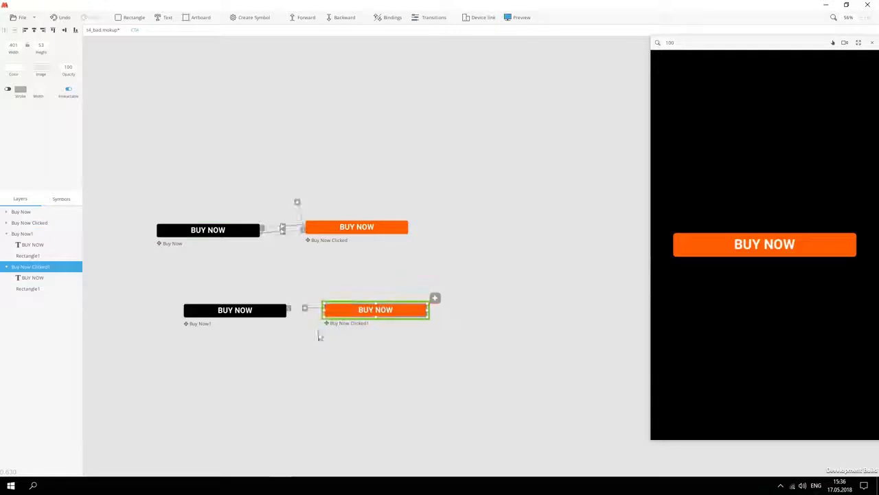
left_click_drag(250, 310, 227, 314)
double_click(227, 314)
key("ctrl+d")
Step: Change the label on the duplicated black button to PLACE ORDER, fit it to the text size and centre it horizontally
type("P")
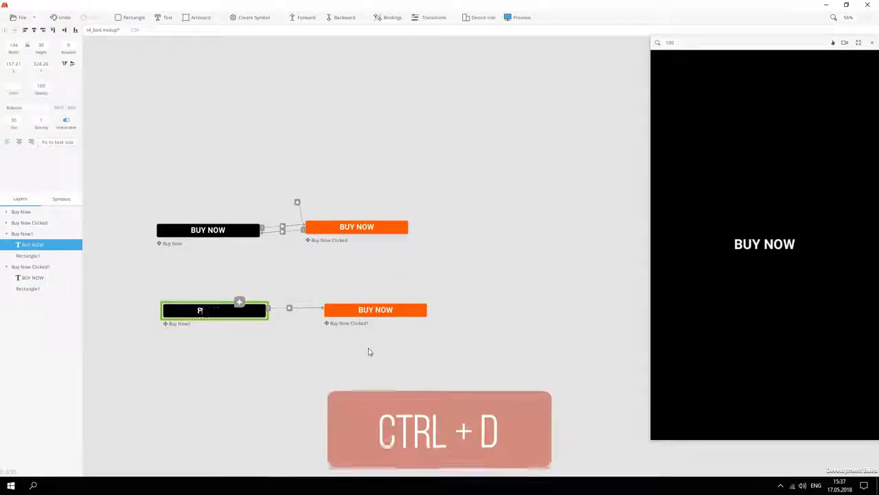
type("LACE ORDER")
left_click(57, 142)
left_click(34, 30)
Step: Change the label on the duplicated orange button to ORDER ACCEPTED, fit it to the text size and centre it horizontally
double_click(381, 311)
type("ORDER ACCEPTED")
left_click(58, 142)
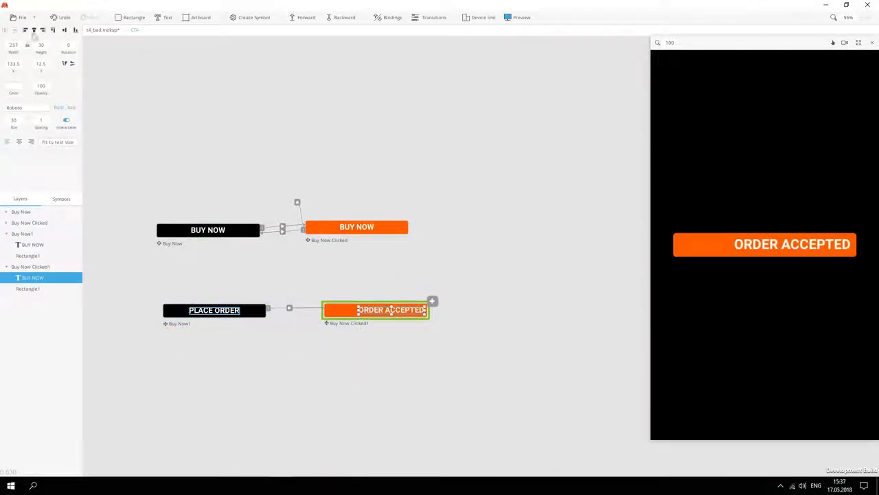
left_click(285, 343)
Step: Rename the duplicated artboards as Place Order and OrderAccepted
left_click(174, 327)
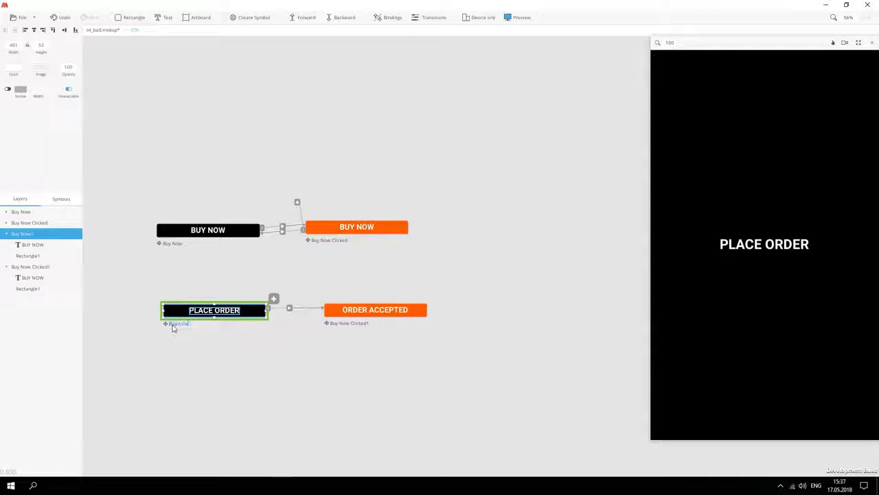
type("Place Order")
left_click(349, 323)
double_click(184, 325)
double_click(365, 324)
type("Order")
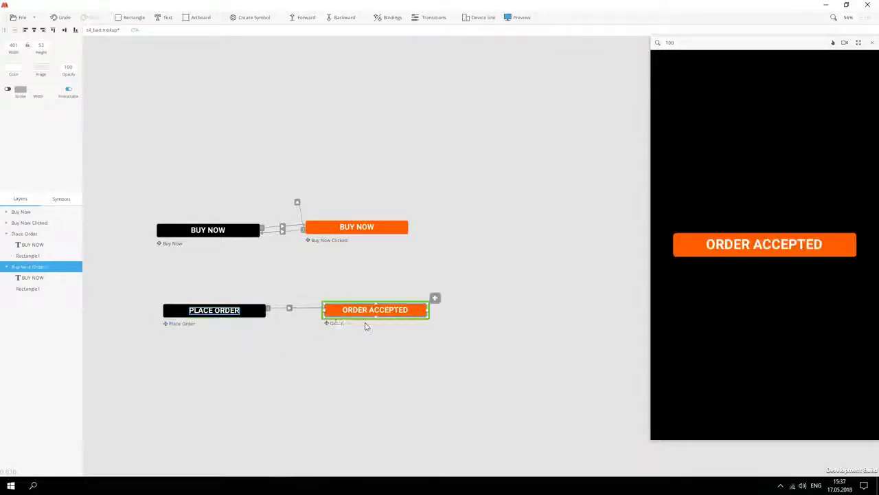
type("Accepted")
key("Return")
Step: Rename the duplicated button text layers as orderAccepted and PlaceOrder, and add a Click event to the OrderAccepted artboard
left_click(63, 278)
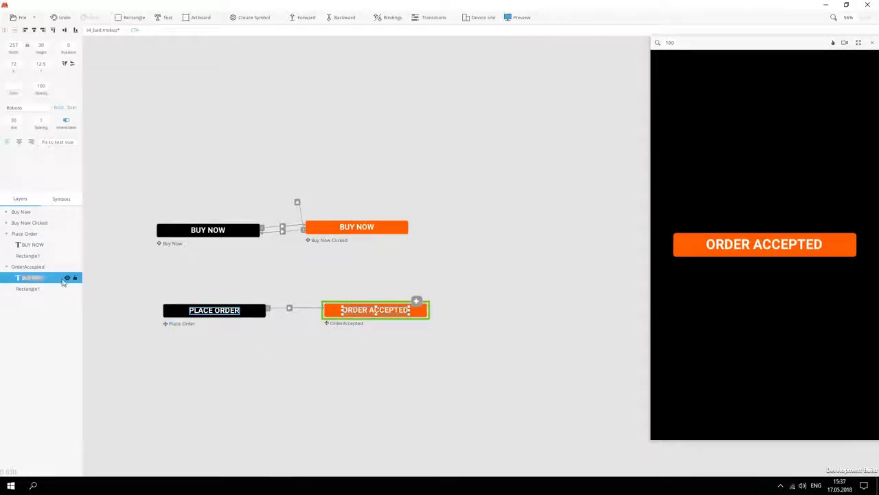
left_click(33, 245)
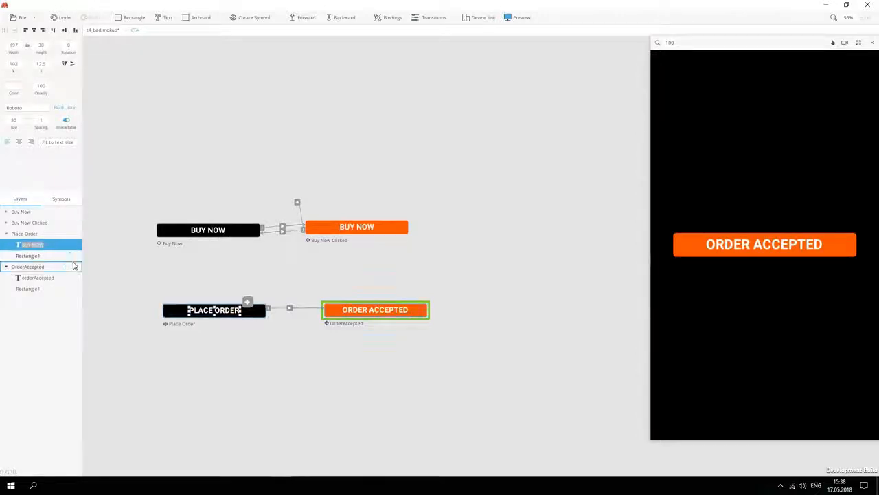
left_click(81, 266)
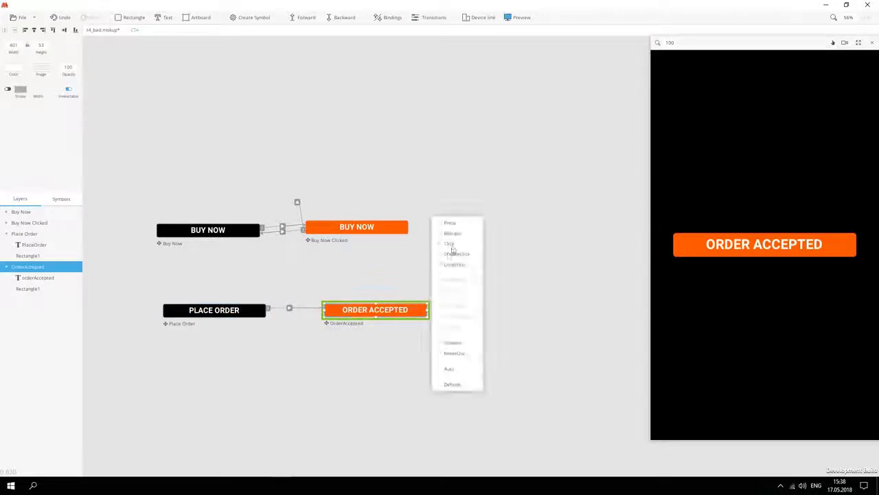
left_click(316, 284)
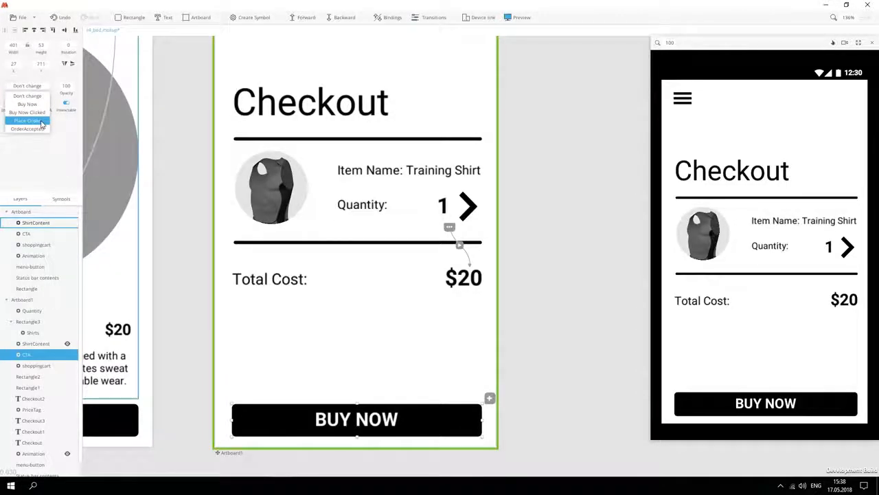
Step: Set the checkout page's CTA instance to the Place Order artboard
left_click(28, 121)
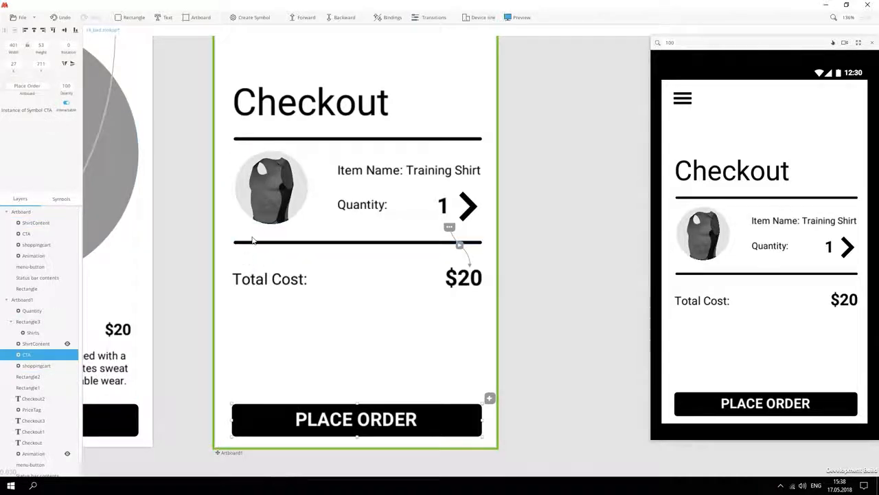
left_click_drag(486, 287, 516, 303)
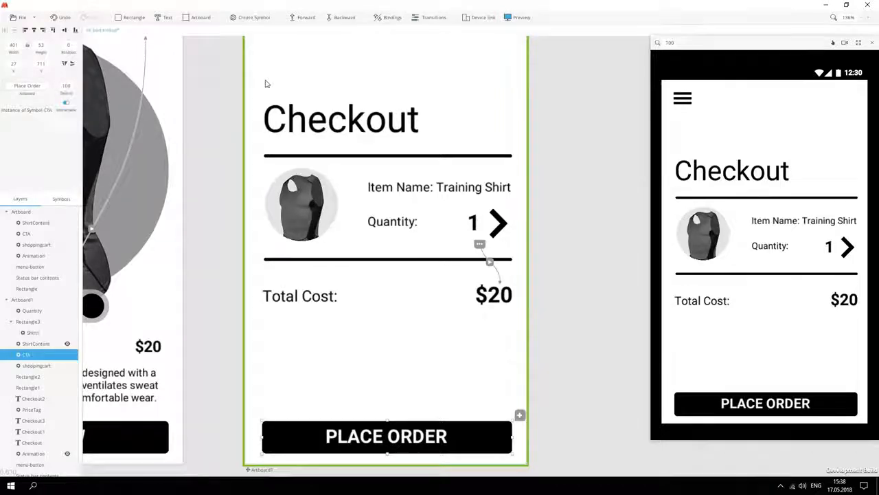
Step: Create a symbol named Checkout from all the content above the PLACE ORDER button and set its instance to Artboard
left_click_drag(286, 114, 308, 160)
scroll(308, 160, "down", 2)
scroll(308, 160, "down", 1)
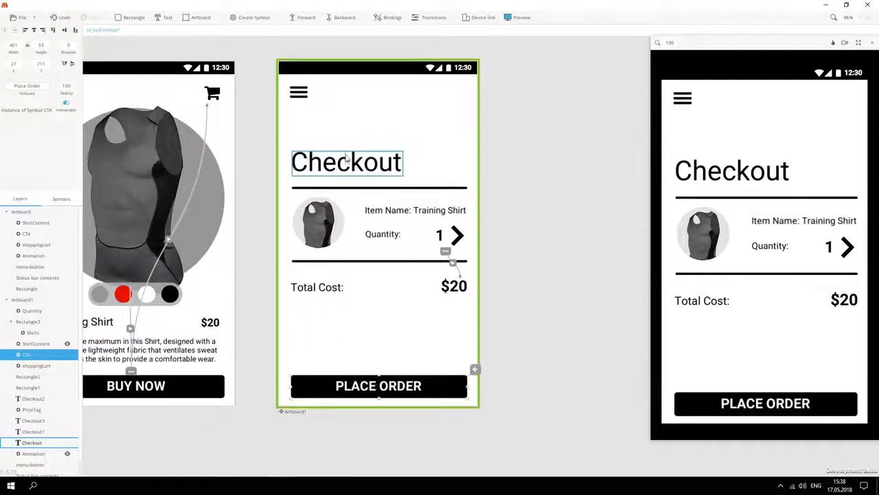
left_click_drag(291, 128, 465, 300)
key("ctrl+k")
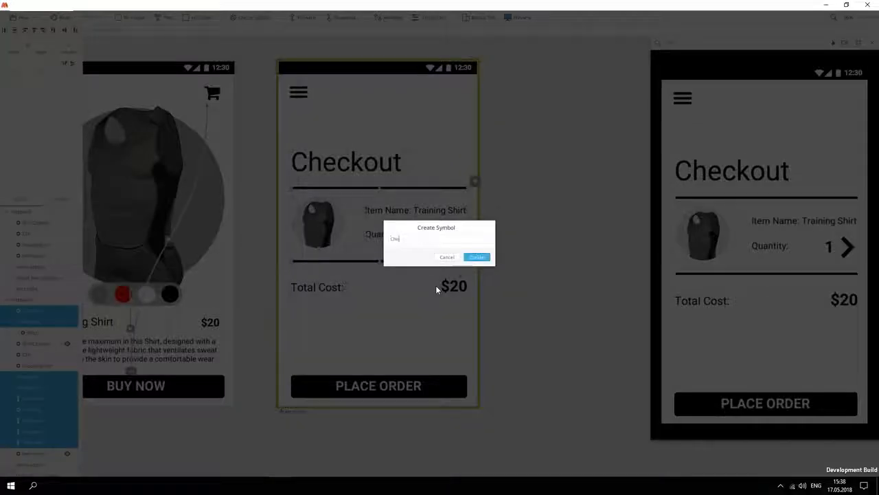
type("Checkout")
key("Return")
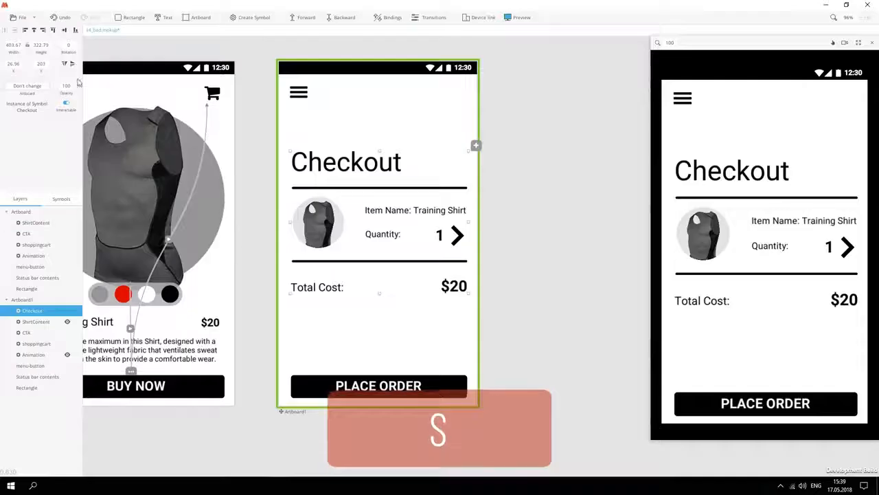
left_click(27, 85)
left_click(27, 94)
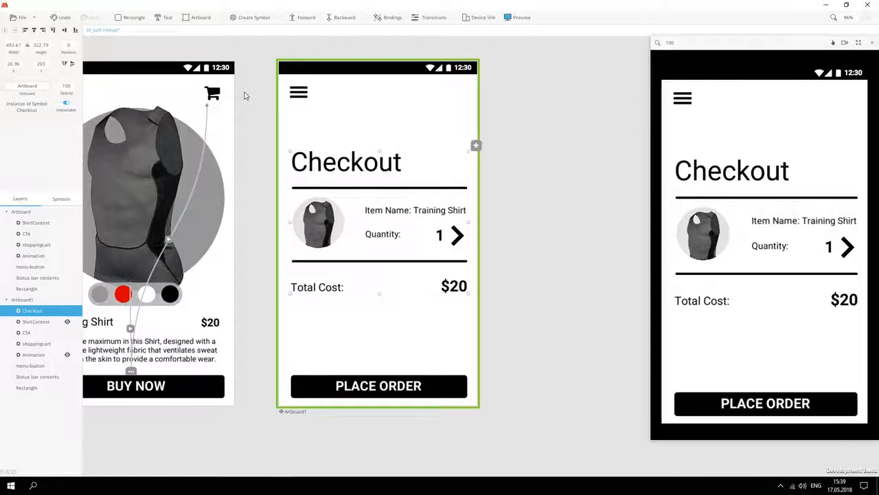
Step: Open the shoppingcart symbol and add a Click event to Artboard1, the cart with the orange dot
double_click(213, 93)
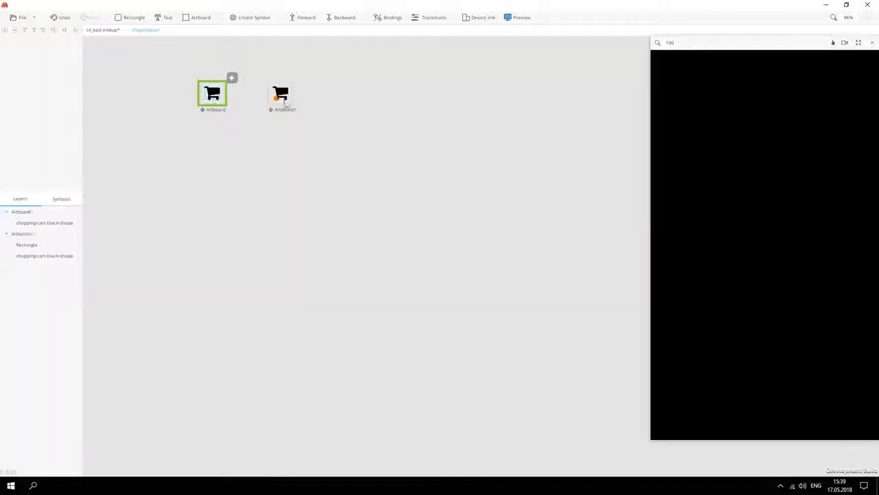
left_click(286, 97)
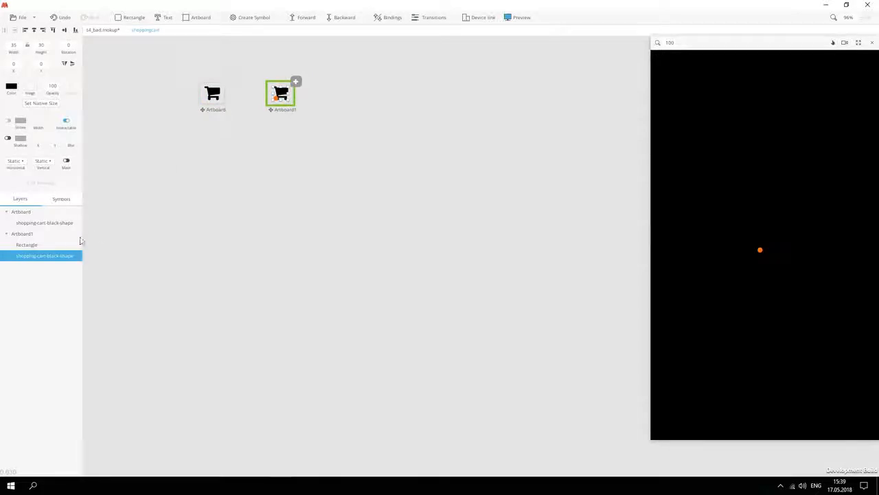
left_click(74, 233)
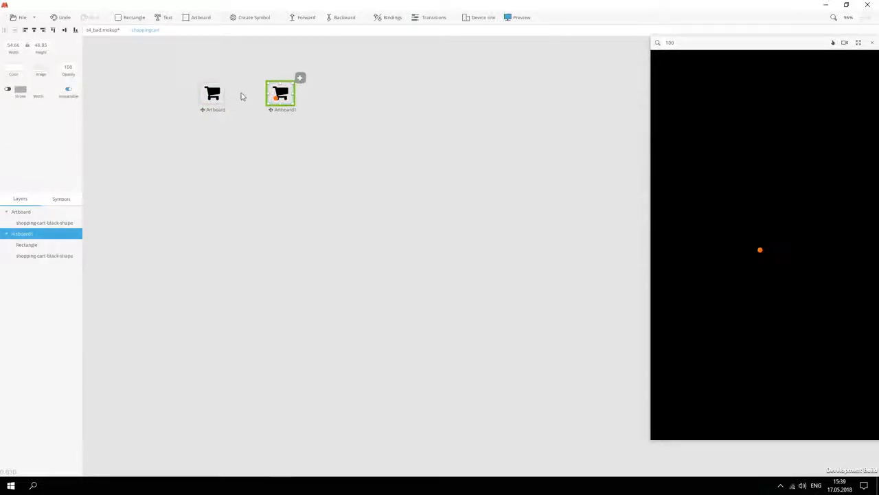
left_click(300, 78)
left_click_drag(362, 249, 382, 389)
left_click(318, 224)
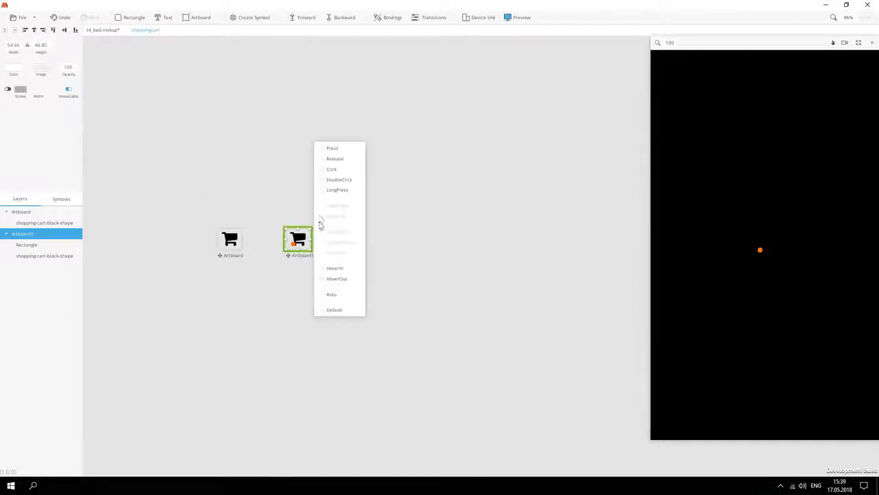
left_click(341, 171)
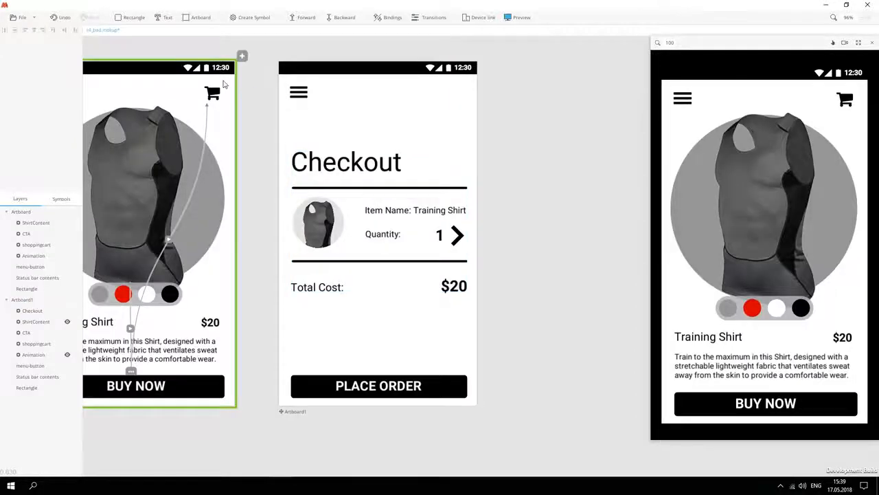
Step: Add an event on the product page's shoppingcart symbol that transitions to the checkout page, Artboard1
left_click(219, 89)
left_click(232, 79)
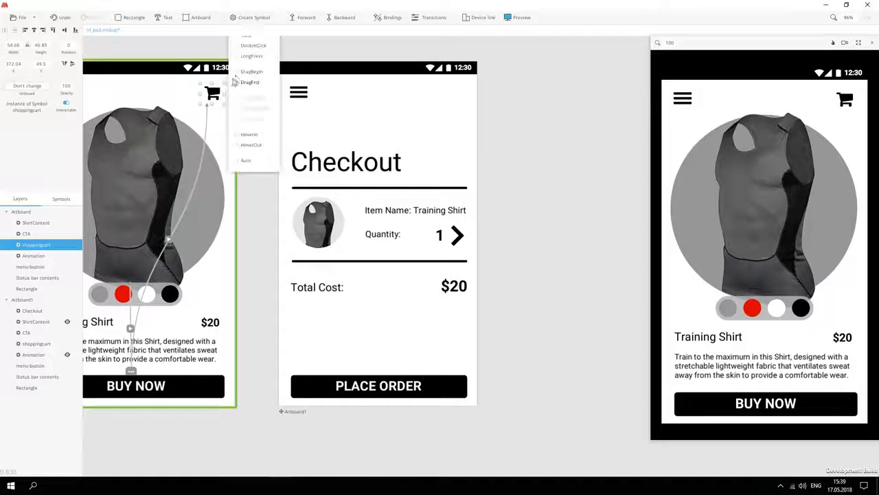
left_click_drag(248, 263, 308, 353)
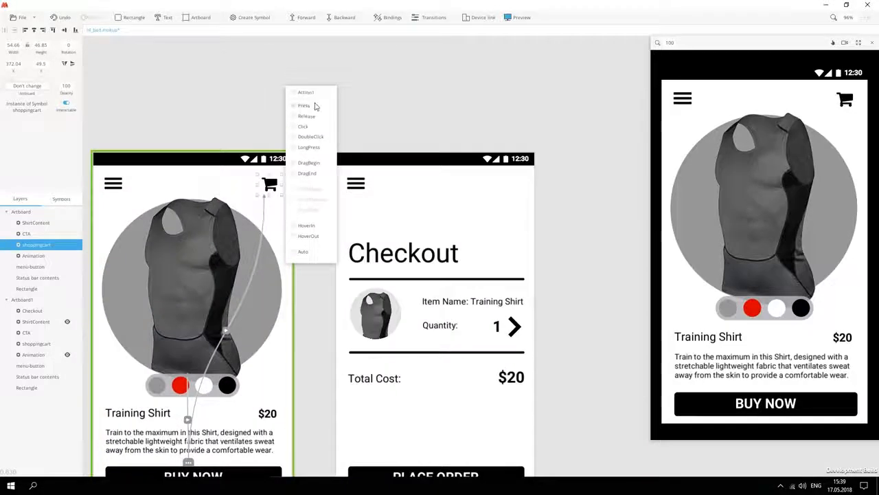
left_click_drag(305, 95, 358, 408)
Step: Duplicate the artboard inside the ShirtContent symbol and set the copy's background circle, shirt and color picker to 0 opacity
left_click_drag(144, 366, 182, 283)
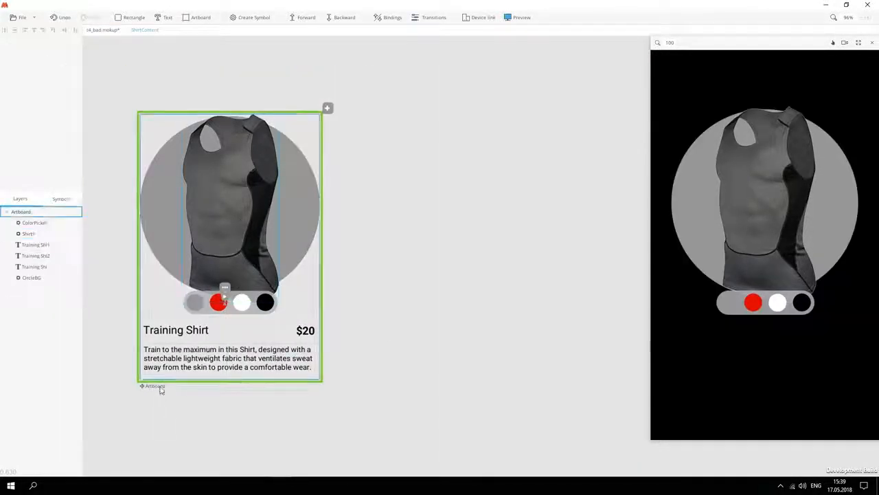
key("ctrl+d")
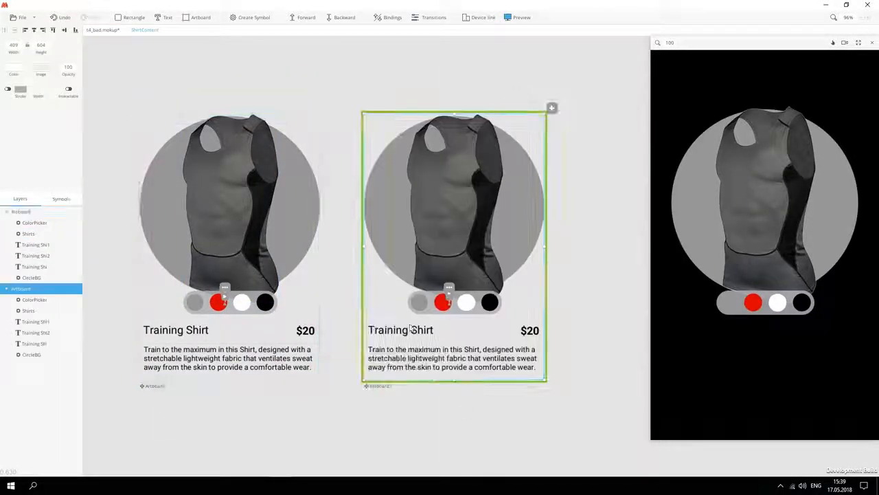
double_click(70, 85)
type("0")
left_click(392, 235)
double_click(67, 87)
type("0")
left_click(411, 300)
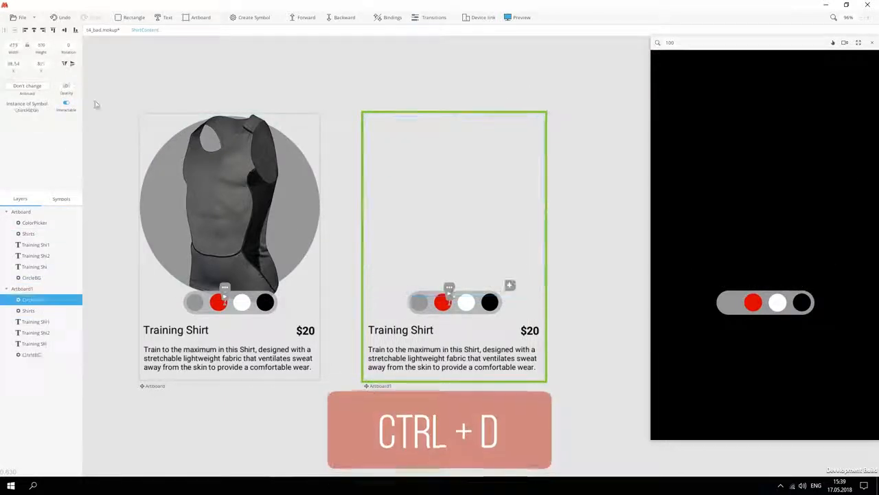
double_click(67, 87)
type("0")
Step: Set the duplicated artboard's Training Shirt title, description and $20 price to 0 opacity
left_click(401, 329)
double_click(43, 87)
type("0")
left_click(454, 357)
double_click(43, 86)
type("0")
left_click(529, 331)
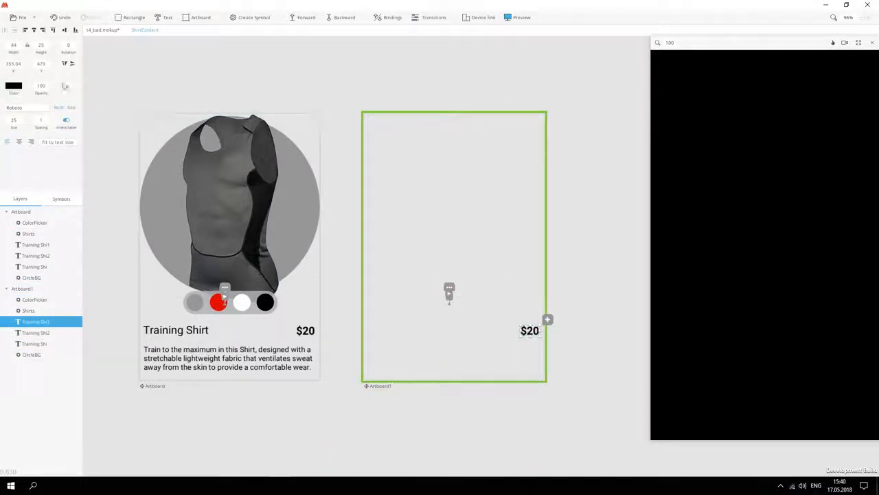
left_click(443, 394)
Step: Shift all the transparent layers on the duplicated ShirtContent artboard a short distance to the left
left_click_drag(597, 79, 364, 400)
key("shift+Left")
key("shift+Left")
key("shift+Left")
key("shift+Left")
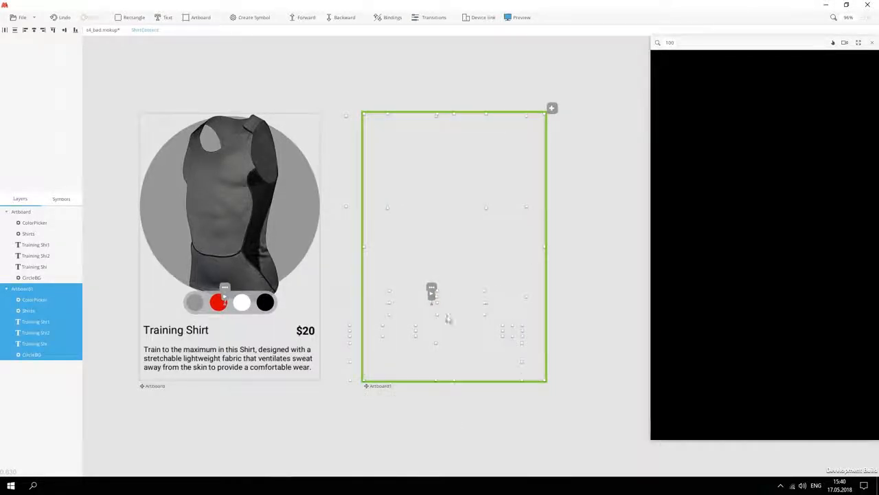
Step: Add a Default event on the ShirtContent symbol's Artboard1 that transitions back to Artboard
left_click(616, 146)
left_click(551, 108)
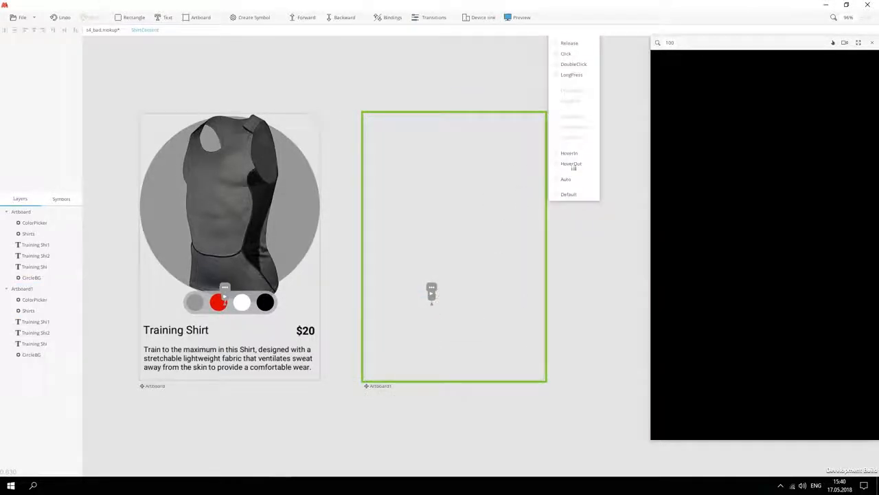
left_click(568, 195)
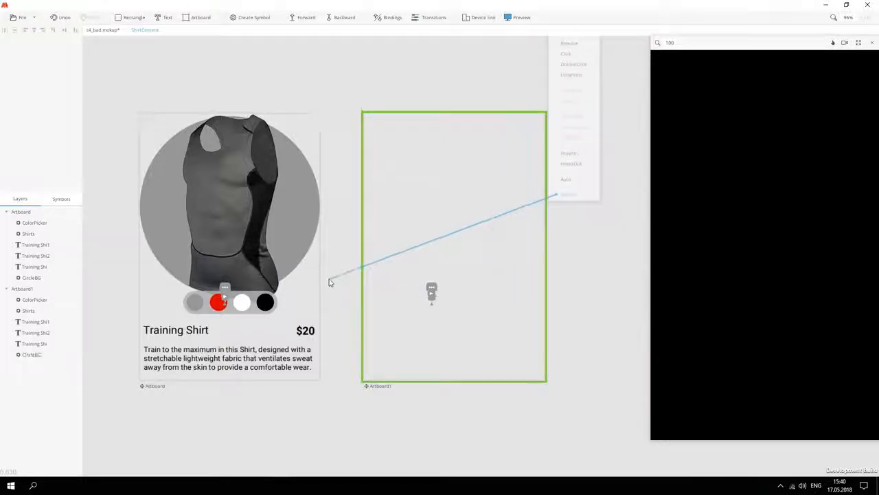
left_click(302, 289)
Step: Set the Artboard1 to Artboard timeline's opacity animations to Linear and X animations to Ease-In-Out, with staggered start times
left_click(343, 261)
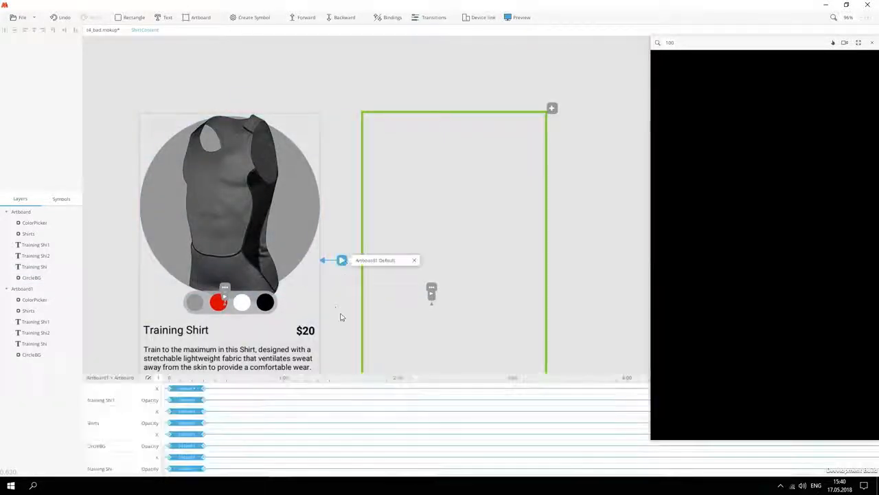
left_click(191, 332)
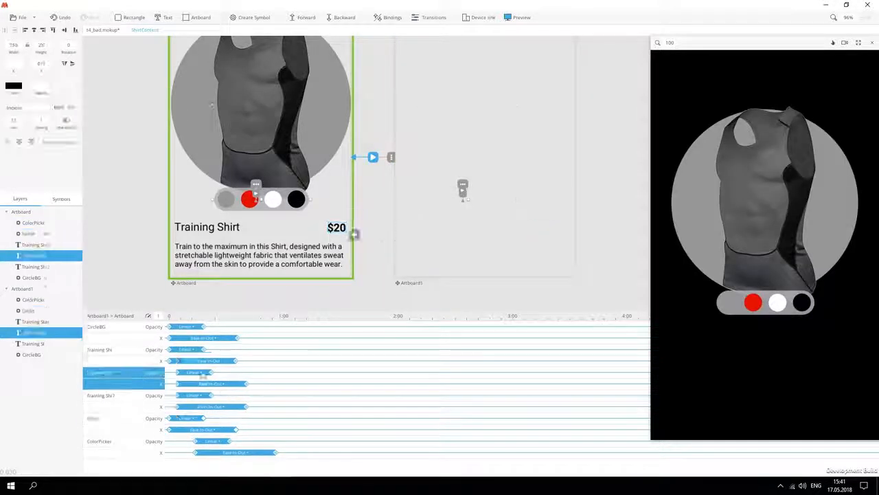
left_click(197, 421)
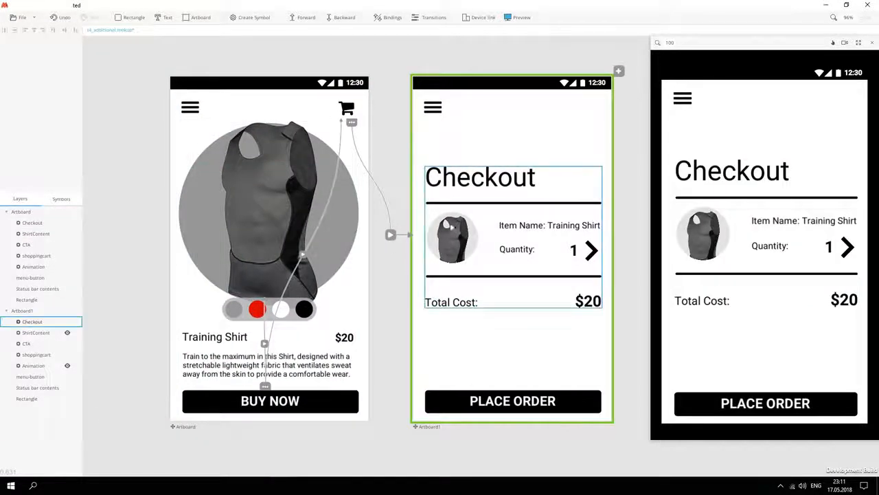
Step: Hide the checkout page's Checkout layer, show its ShirtContent layer and set that instance to Artboard1
left_click(41, 322)
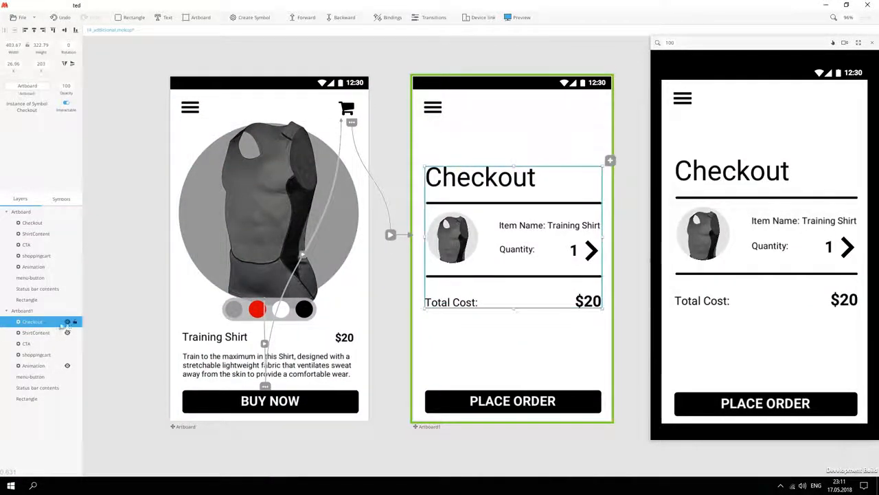
left_click(67, 322)
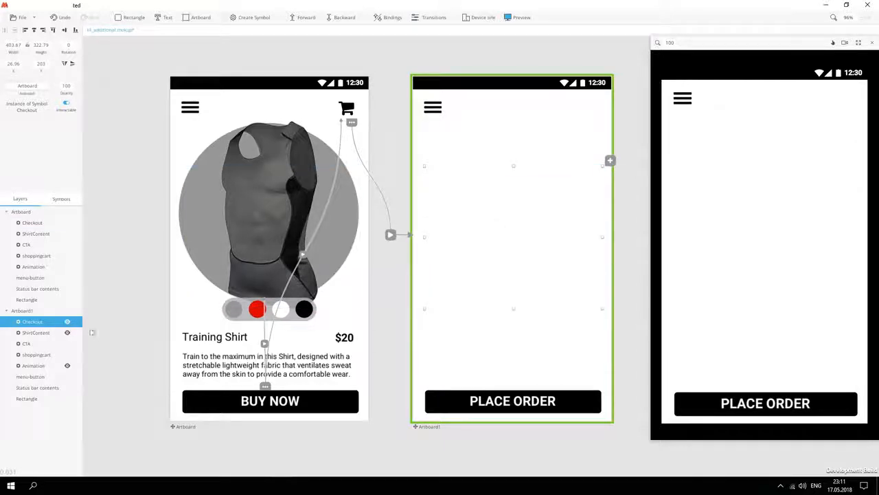
left_click(67, 332)
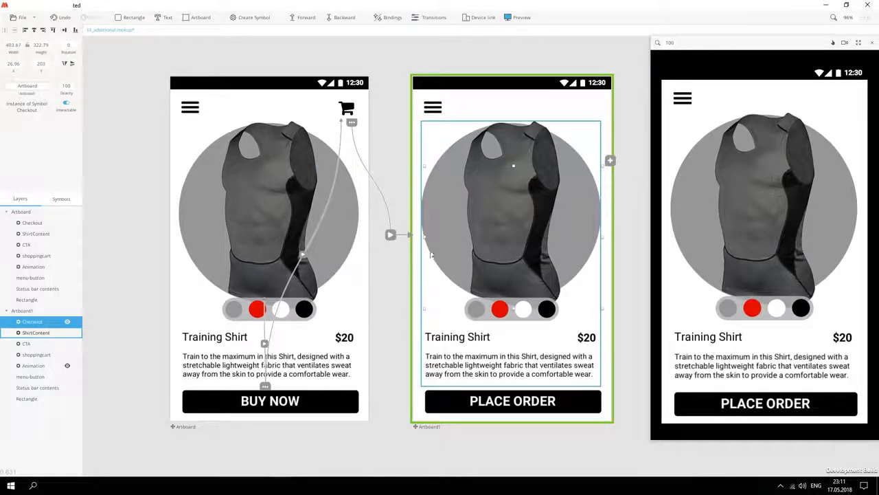
left_click(509, 136)
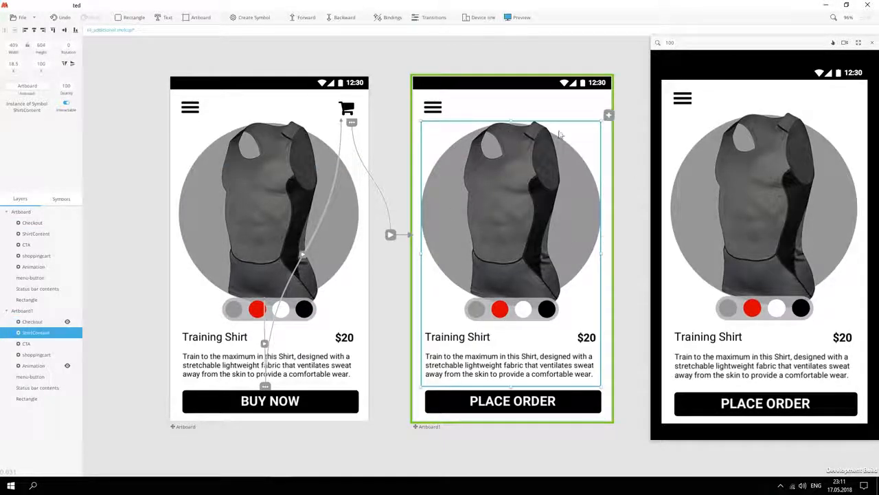
left_click(27, 86)
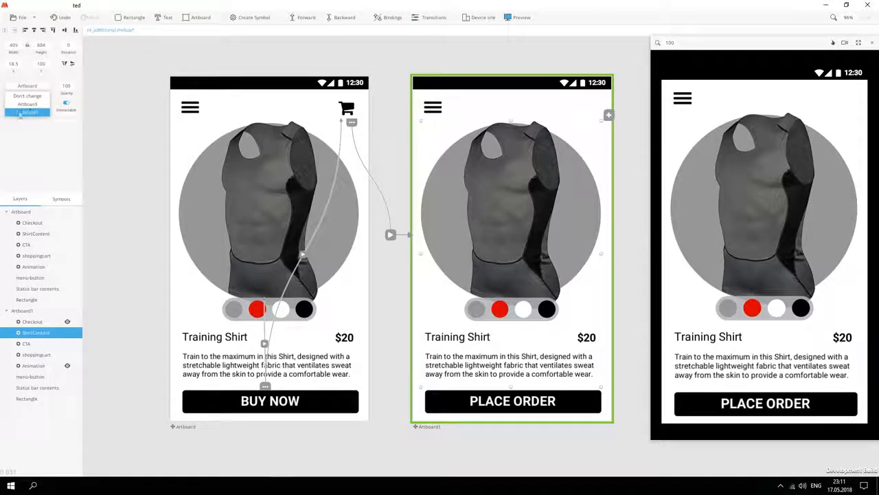
left_click(31, 113)
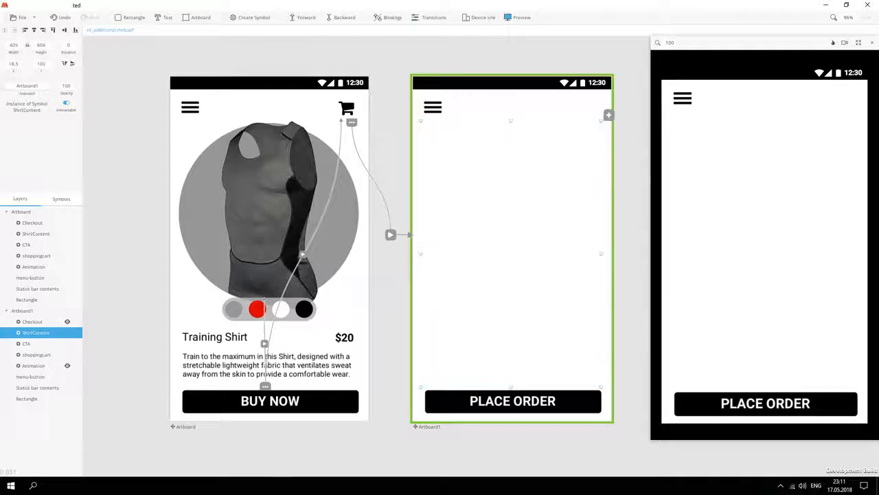
Step: Preview the prototype full screen and test the BUY NOW button through to the checkout page
left_click(234, 88)
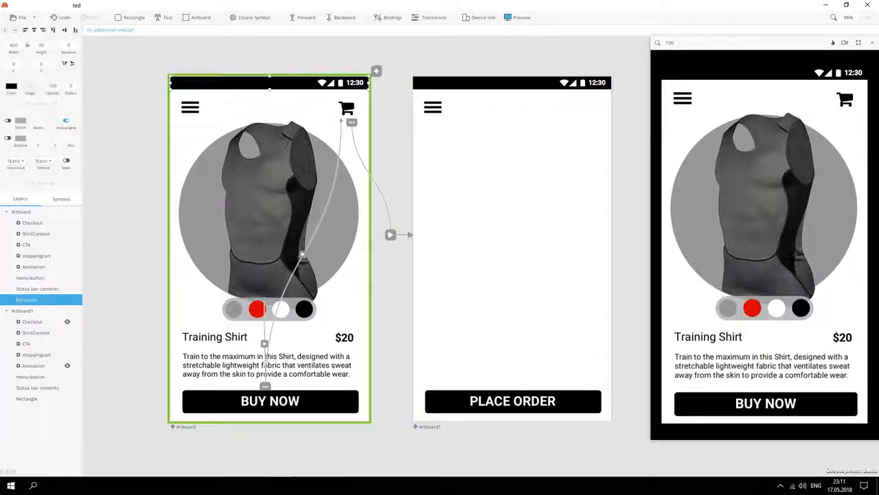
left_click(858, 42)
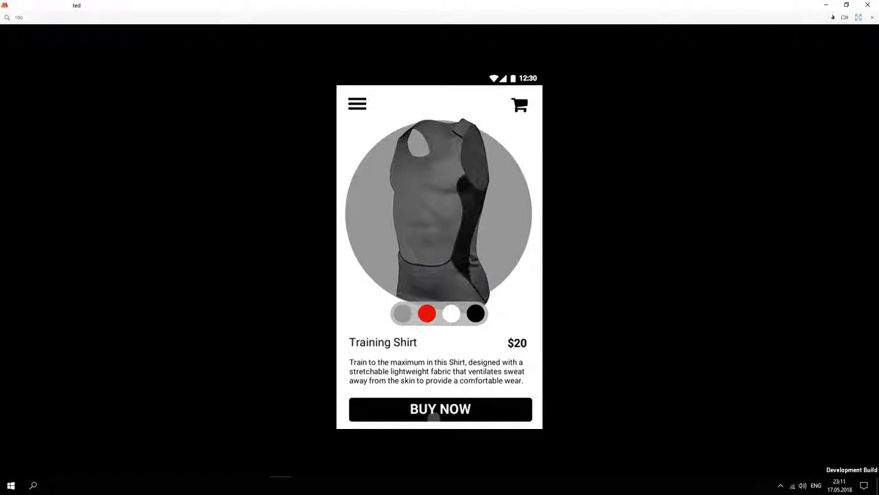
left_click(433, 415)
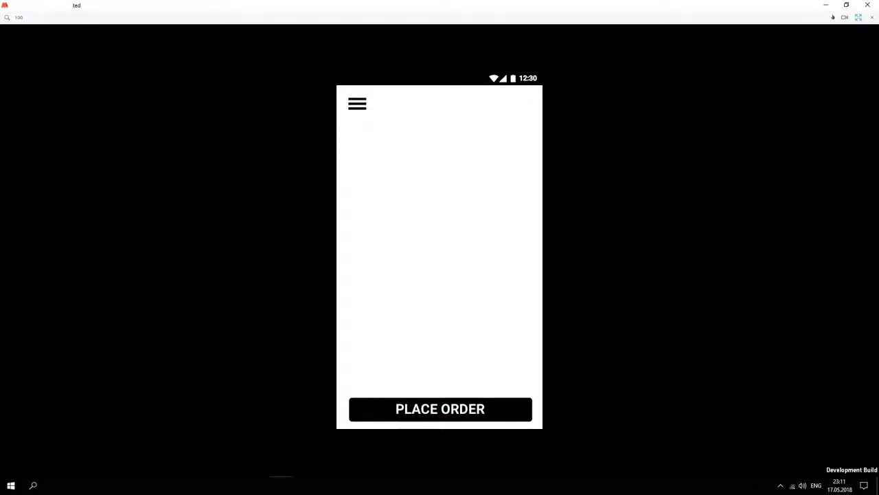
left_click(858, 18)
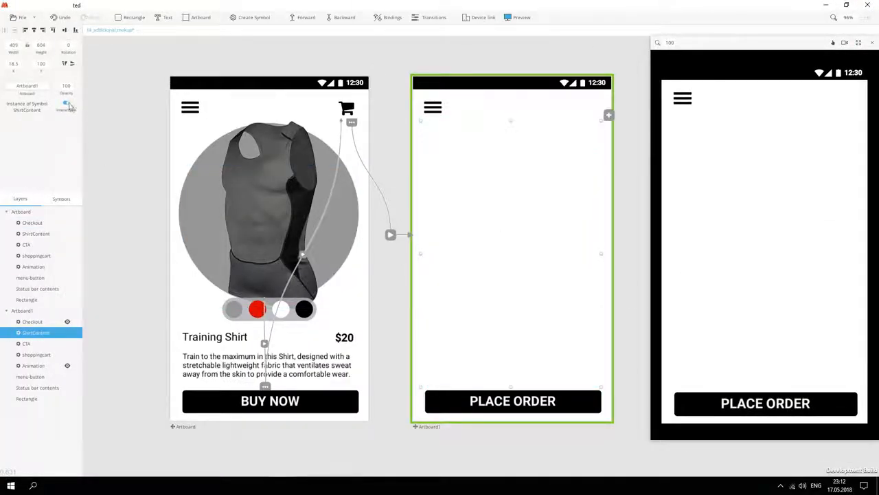
Step: Make the checkout page's ShirtContent instance non-interactable and show the Checkout layer again
left_click(66, 104)
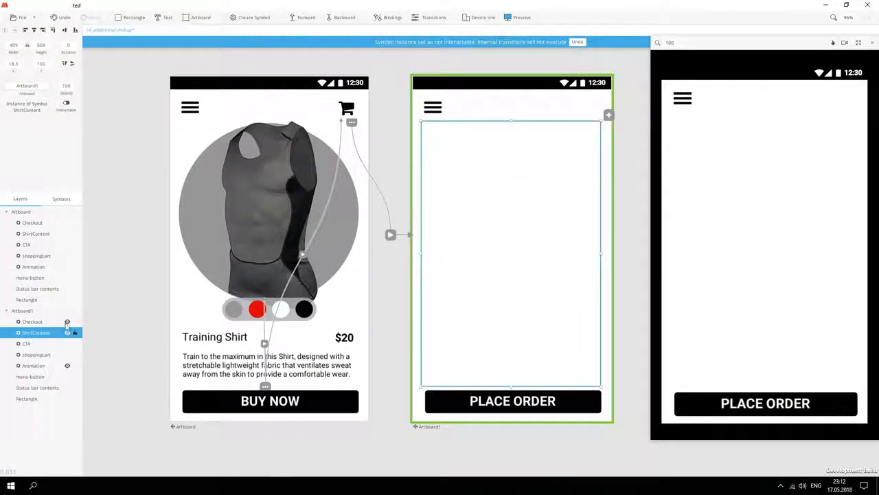
left_click(67, 322)
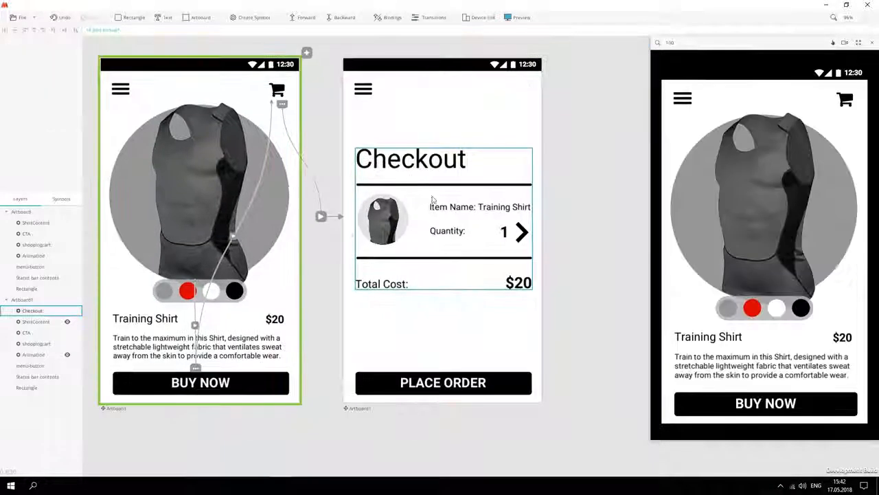
Step: Duplicate the artboard inside the Checkout symbol and make all the copy's layers fully transparent, shifted to the right
double_click(405, 213)
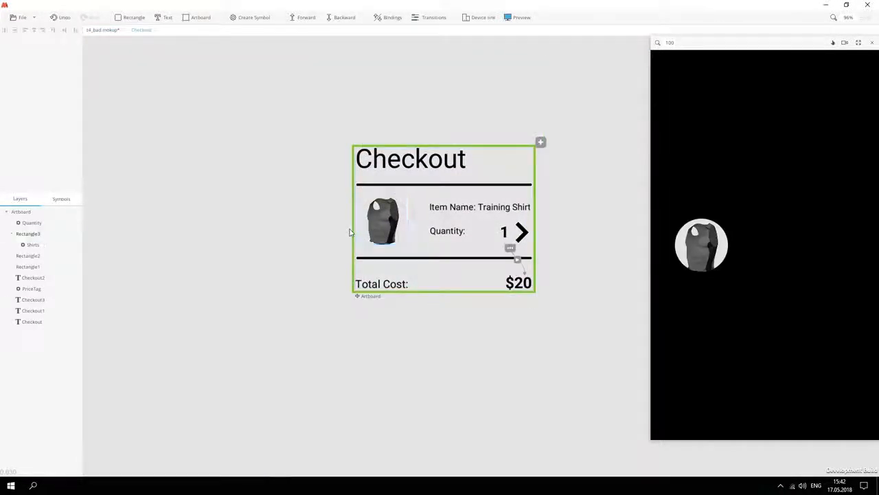
left_click(373, 296)
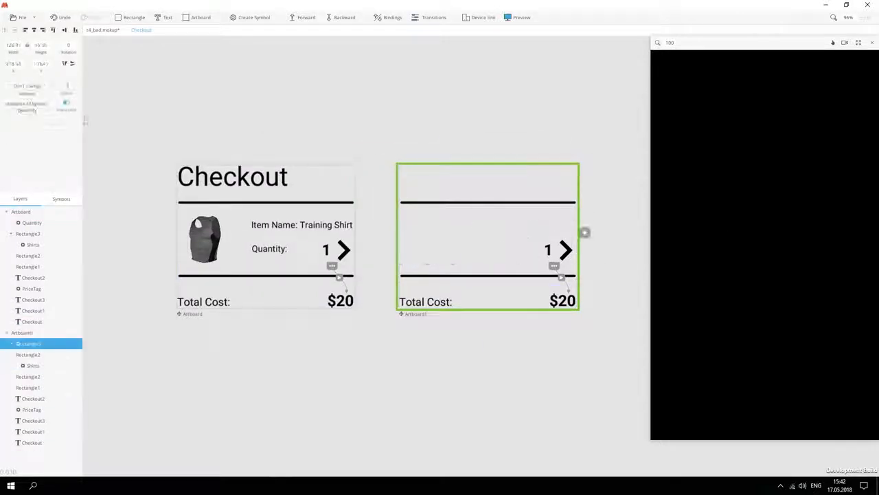
left_click(562, 300)
left_click(487, 276)
Step: Add a Default transition from the Checkout symbol's Artboard1 to Artboard and lengthen its X animations
left_click(584, 160)
left_click(604, 167)
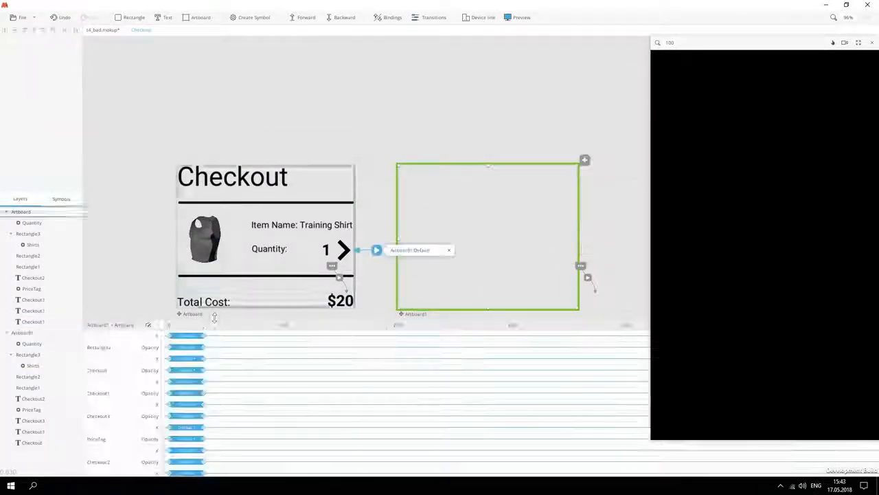
left_click_drag(203, 417, 224, 417)
left_click_drag(204, 245, 228, 245)
Step: Set the X animations of the Artboard1 to Artboard transition to Ease-In-Out and stagger the layers' start times
left_click(199, 245)
left_click(198, 337)
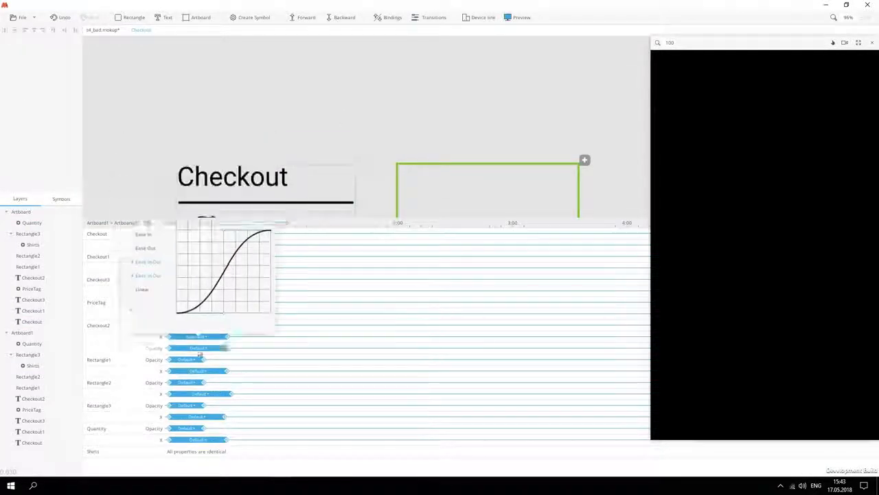
left_click(199, 440)
left_click(142, 377)
left_click_drag(198, 440, 253, 440)
left_click_drag(187, 405, 200, 405)
left_click(183, 326)
left_click_drag(187, 279, 236, 280)
left_click(187, 256)
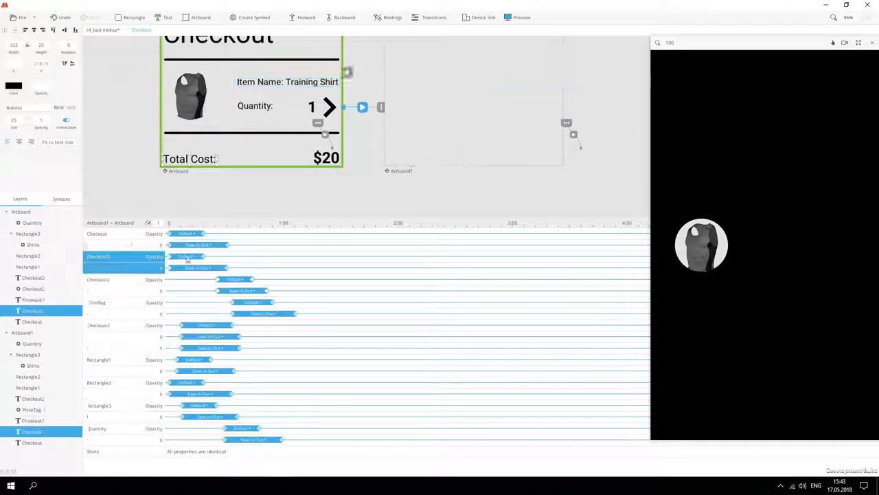
Step: Add a transition from the Checkout symbol's Artboard to Artboard1 and lengthen its X animations
left_click(178, 172)
left_click_drag(337, 55, 430, 118)
left_click_drag(204, 267, 243, 268)
left_click_drag(204, 337, 224, 337)
left_click_drag(204, 394, 244, 394)
left_click_drag(204, 439, 232, 440)
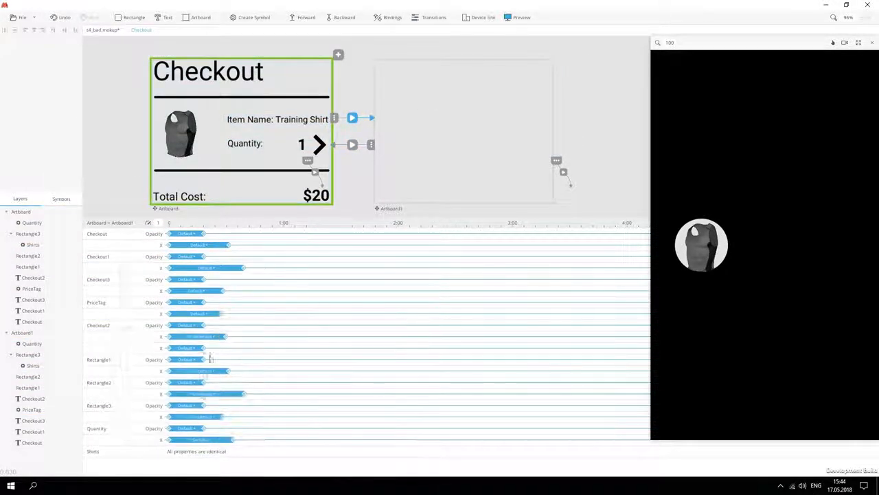
Step: Adjust the easing in the Artboard to Artboard1 timeline and delay the Checkout2, Rectangle1 and Quantity animations
left_click(195, 314)
left_click(198, 246)
left_click(144, 331)
left_click_drag(187, 326, 199, 326)
left_click(144, 365)
left_click_drag(187, 360, 210, 360)
left_click_drag(187, 429, 224, 428)
Step: Adjust the easing and delay the PriceTag, Checkout3, Checkout1 and Checkout animations in the Artboard to Artboard1 timeline
left_click(144, 306)
left_click_drag(191, 304, 217, 303)
left_click(143, 282)
left_click_drag(187, 280, 195, 279)
left_click(143, 259)
left_click_drag(187, 256, 196, 256)
left_click(144, 238)
left_click_drag(192, 235, 217, 237)
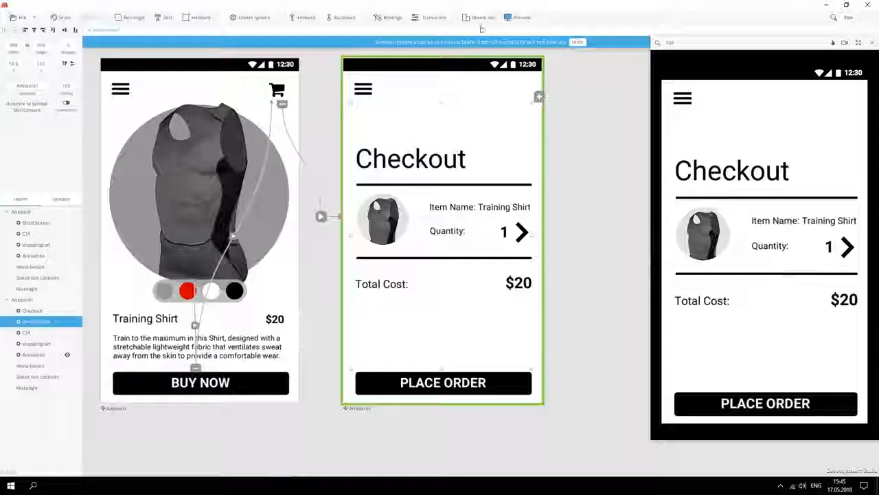
Step: Paste a copy of the checkout page's Checkout symbol onto the product page and set its instance to Artboard1
left_click(382, 254)
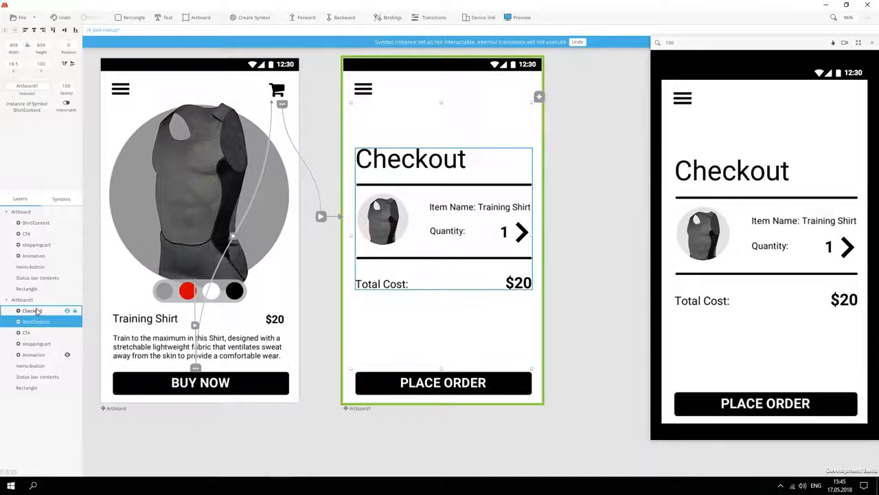
key("ctrl+c")
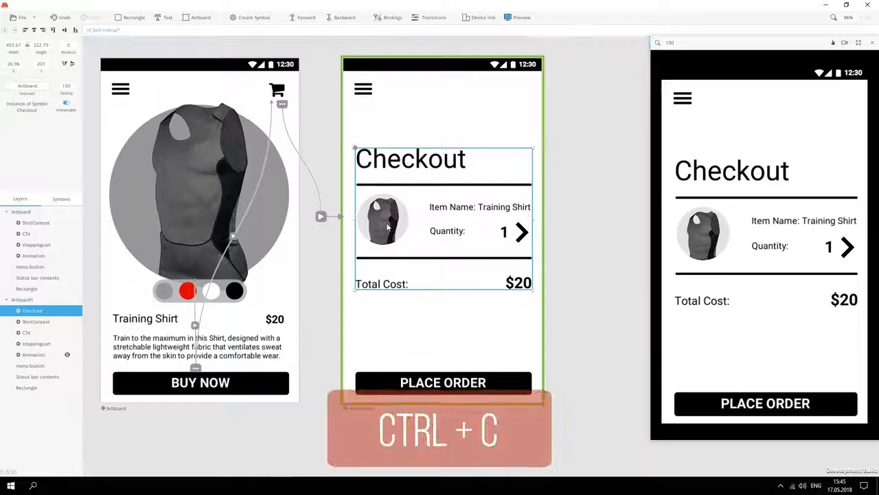
left_click(158, 198)
key("ctrl+v")
left_click_drag(149, 223, 297, 231)
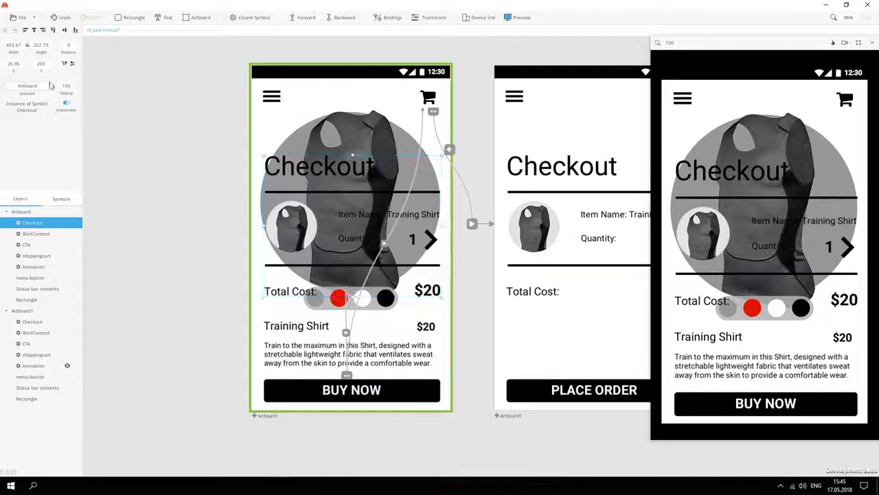
left_click(33, 114)
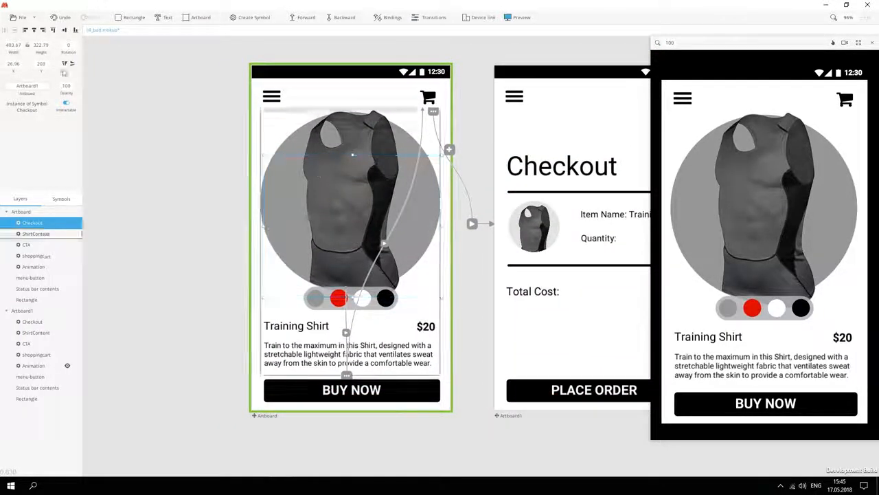
Step: Delay the Checkout and CTA animations and shorten the Animation symbol's opacity fade in the shopping cart's Artboard to Artboard1 transition
left_click_drag(438, 266, 309, 253)
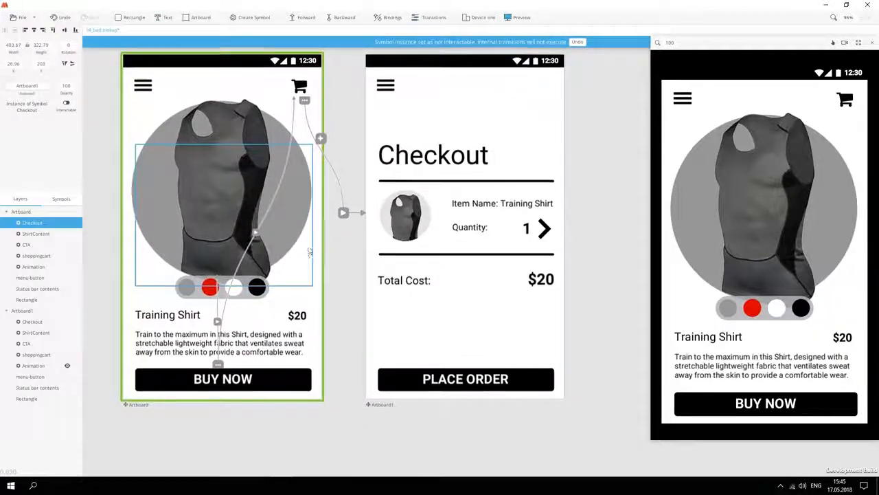
left_click(342, 213)
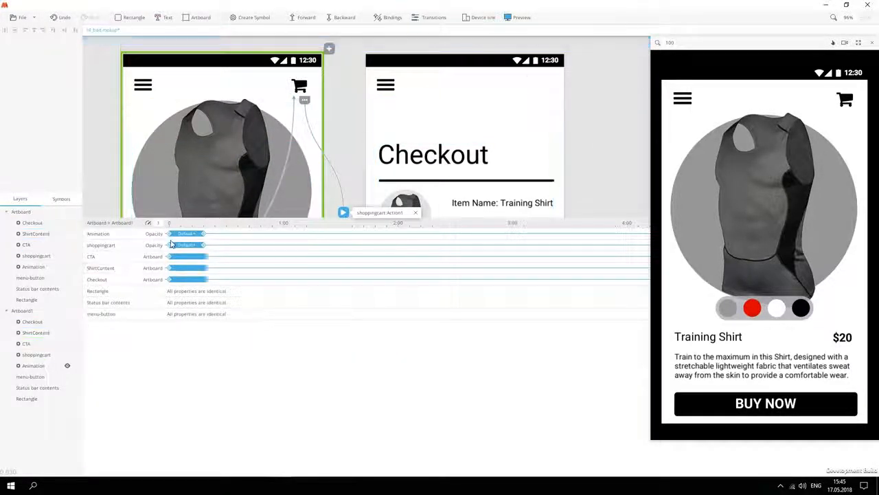
left_click(122, 270)
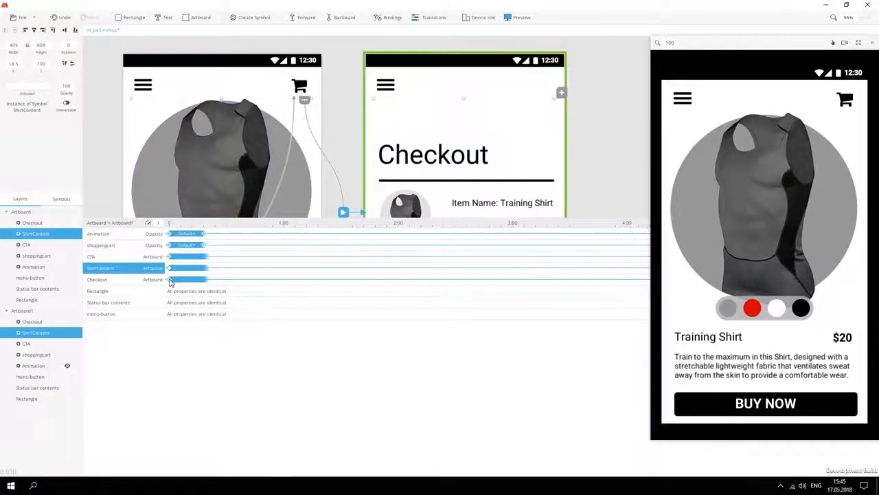
left_click_drag(213, 281, 218, 281)
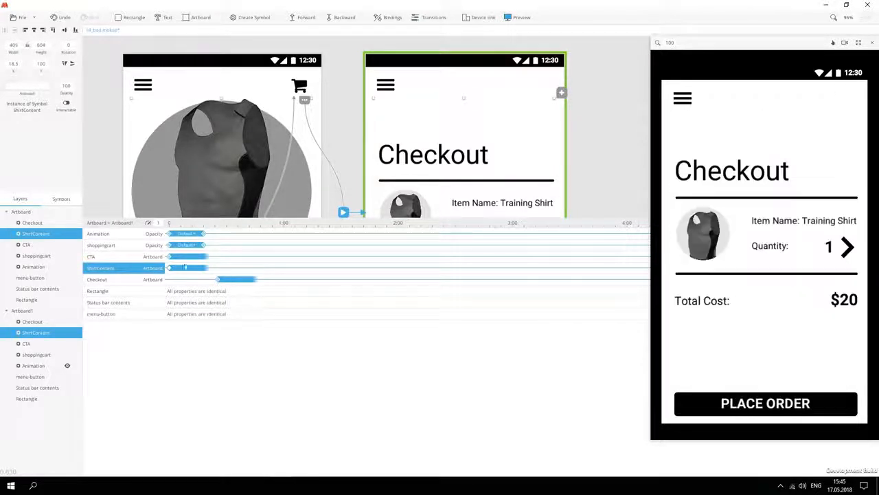
left_click(176, 255)
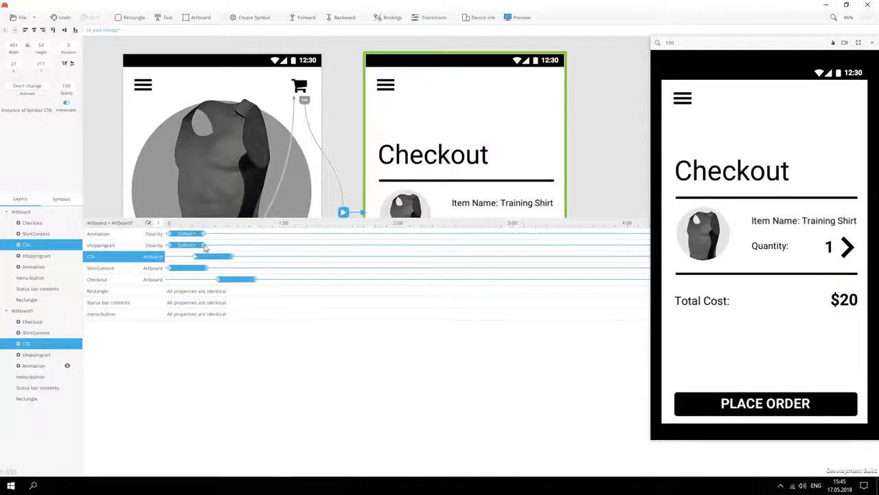
left_click(199, 234)
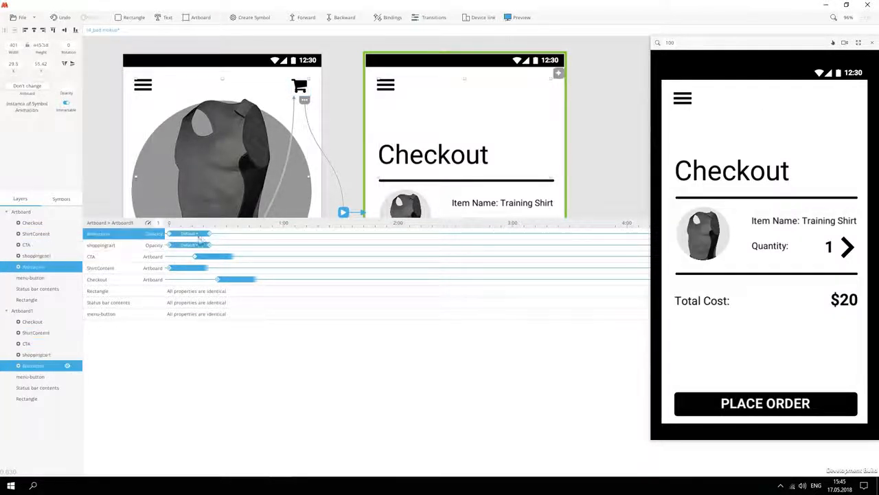
left_click_drag(219, 220, 219, 344)
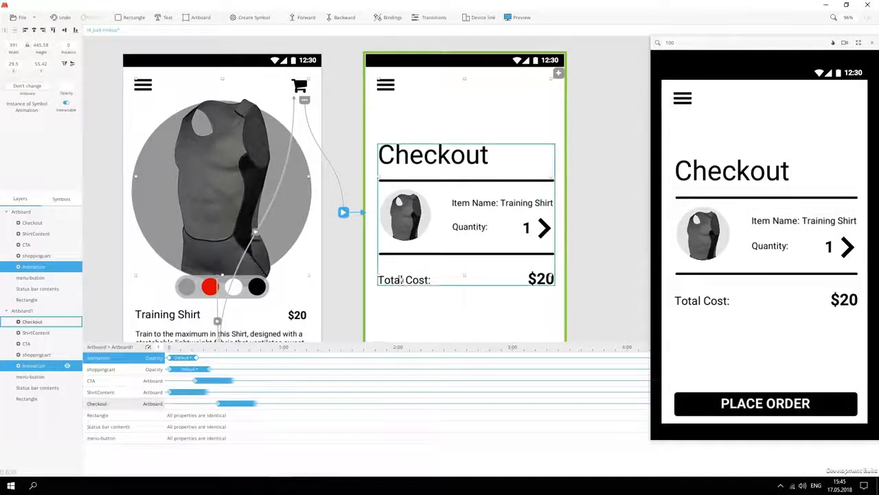
Step: Add a BackToMain transition from the Place Order button to Artboard and delay its ShirtContent and Animation effects
scroll(428, 276, "down", 2)
left_click(415, 306)
left_click(553, 284)
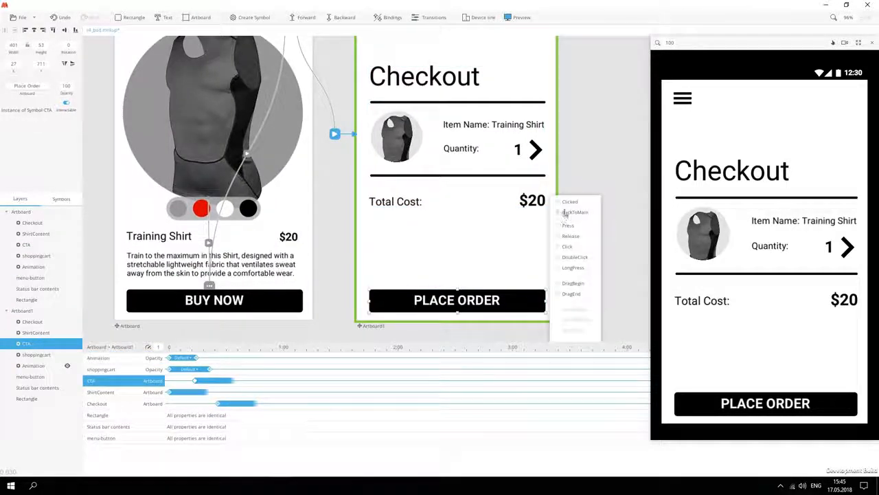
left_click(576, 212)
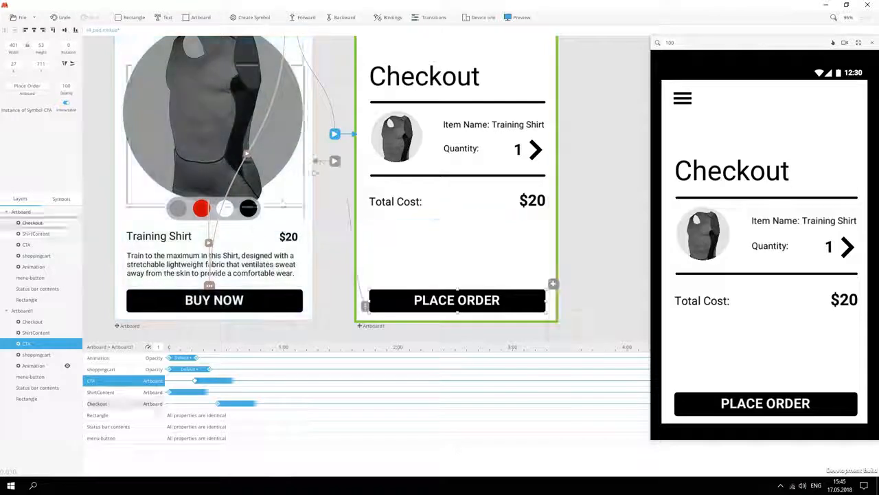
left_click(171, 382)
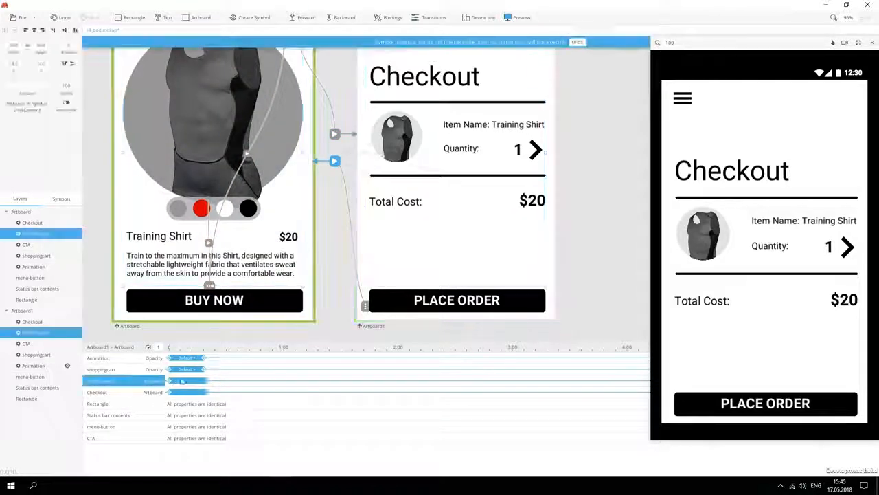
left_click_drag(173, 381, 211, 356)
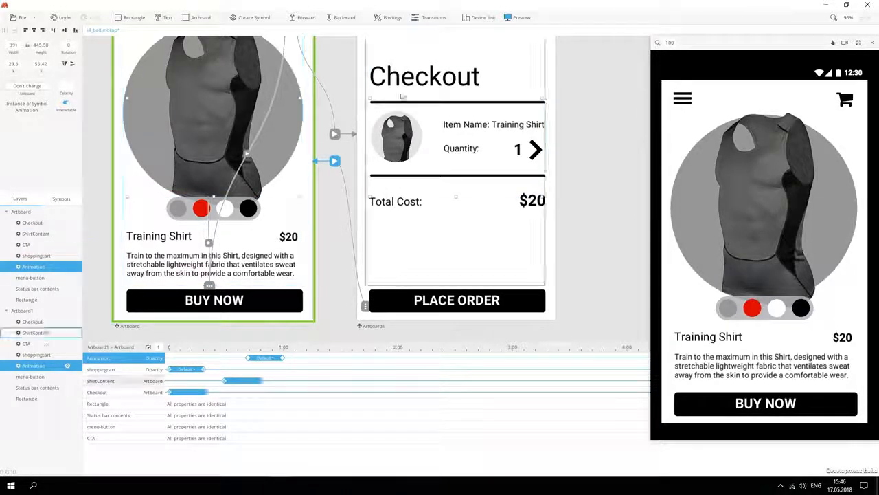
Step: Test the prototype in the full-screen preview by opening the checkout page and raising the shirt quantity to 2
left_click(858, 44)
left_click(858, 44)
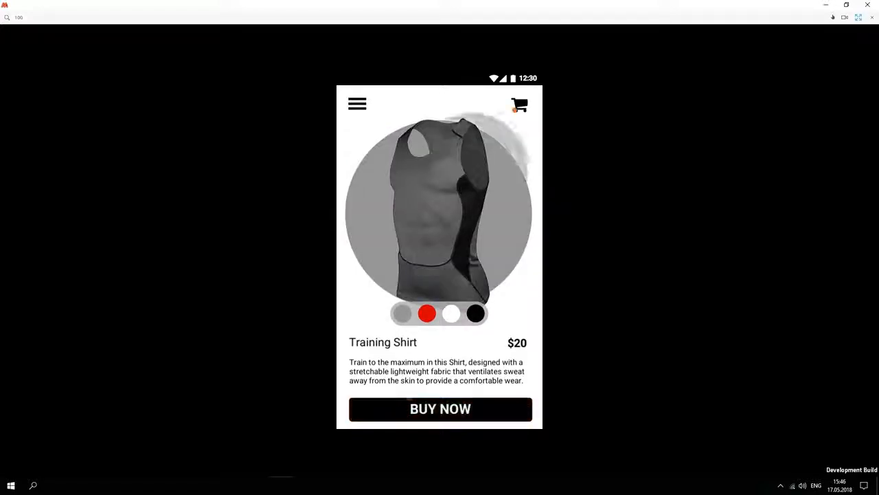
left_click(523, 255)
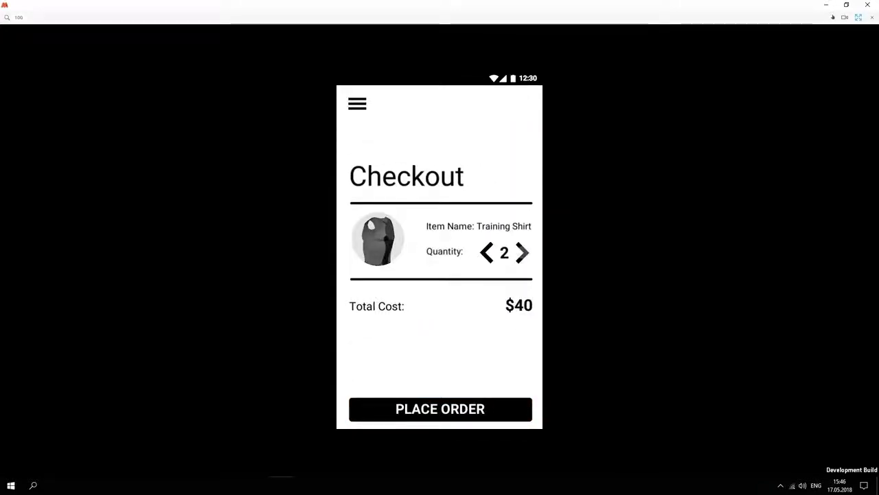